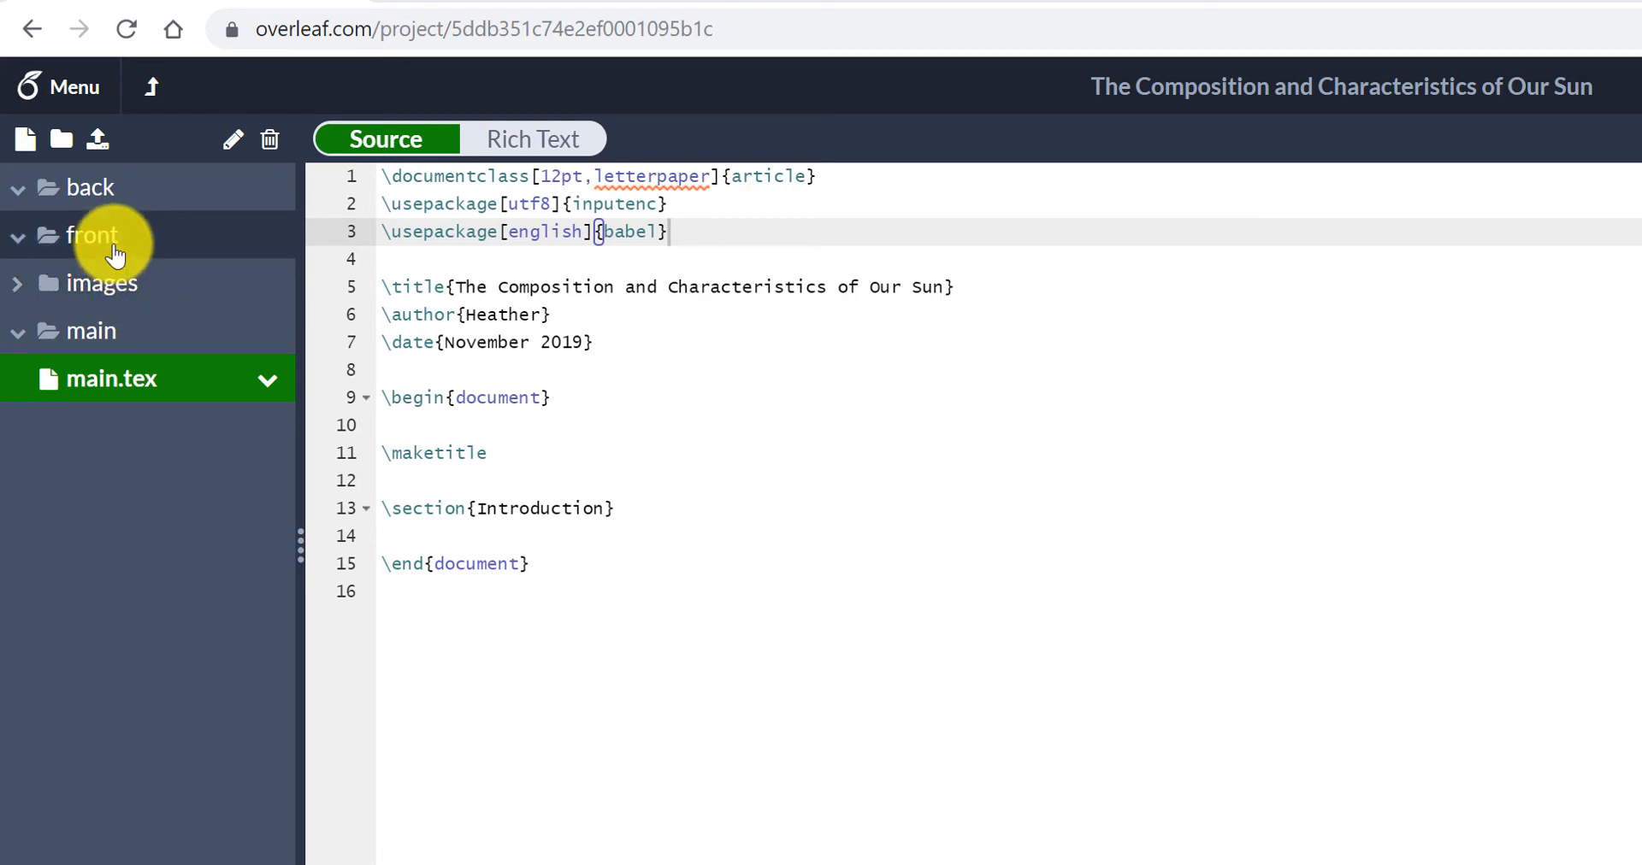
# - Create a new file named abstract.tex inside the front folder
pyautogui.click(115, 255)
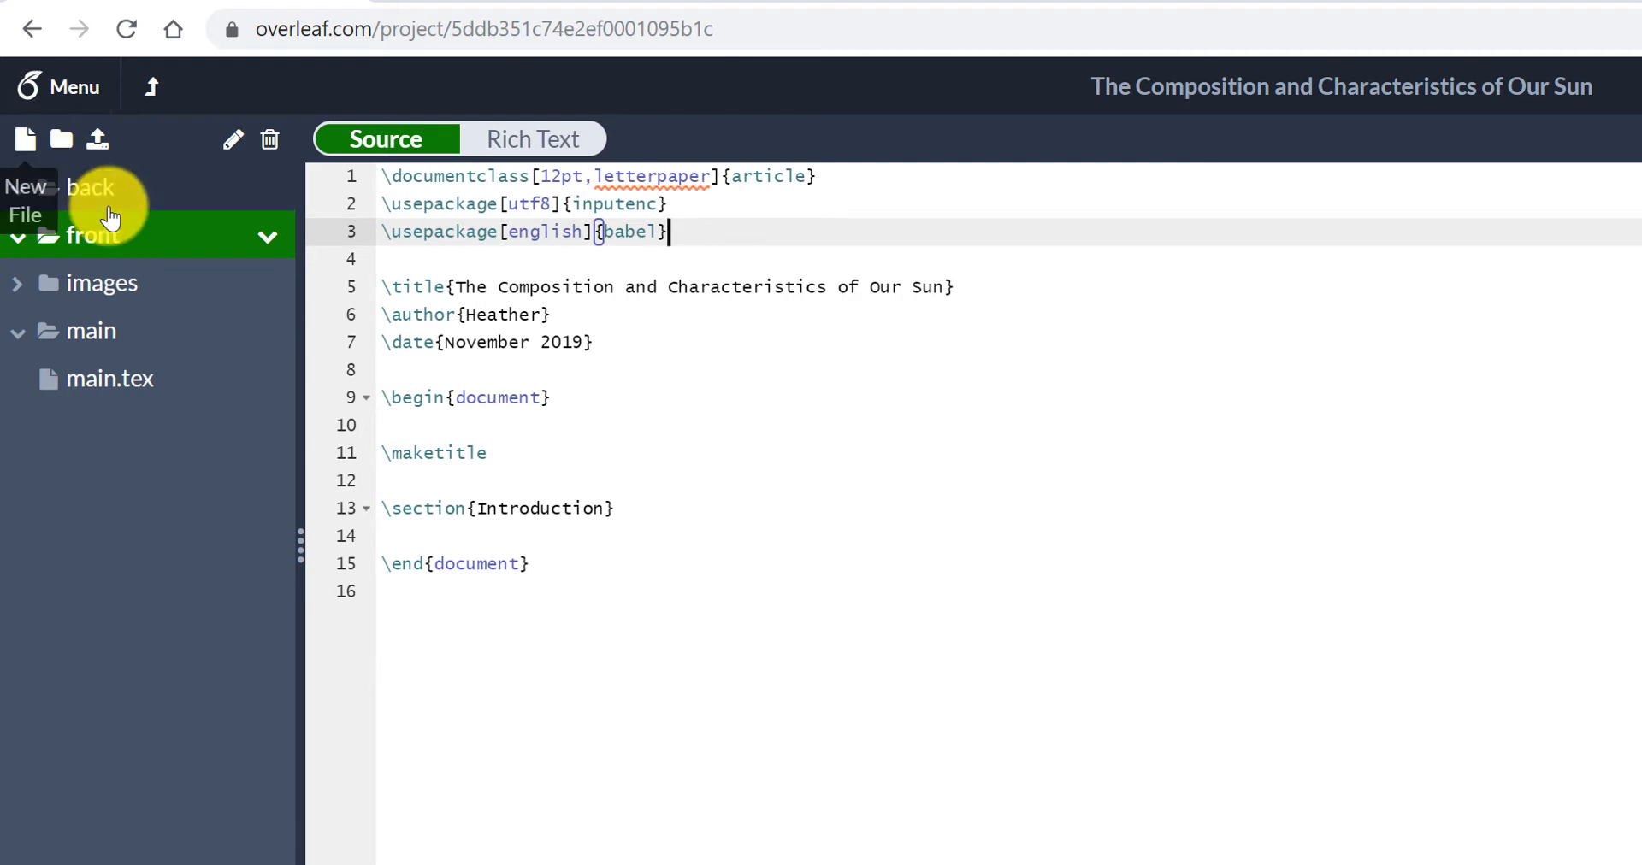
pyautogui.rightClick(104, 238)
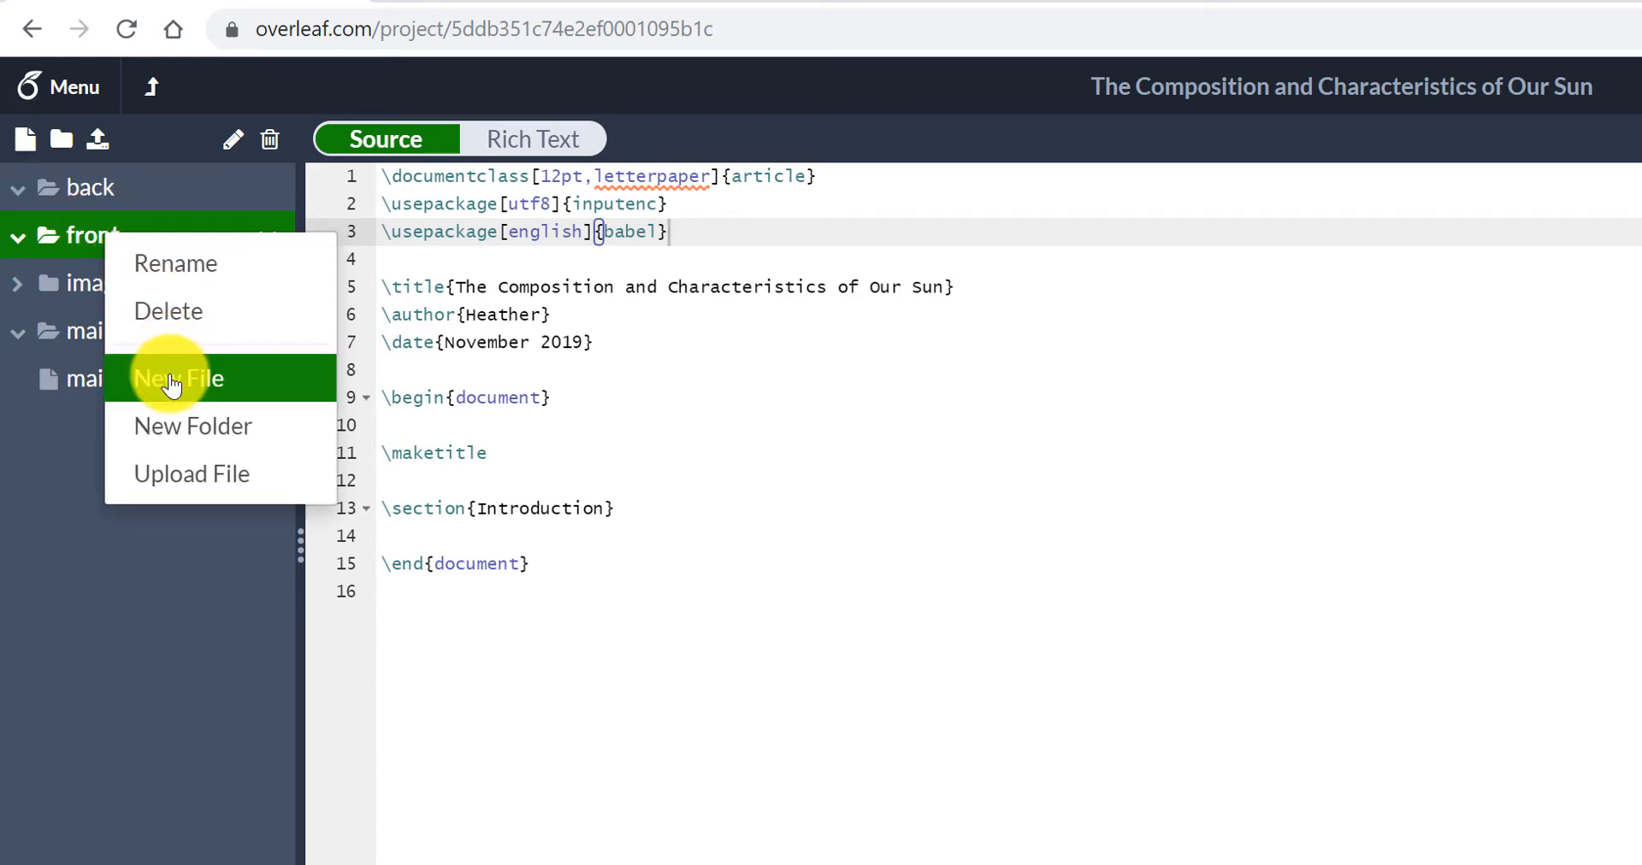
pyautogui.click(24, 134)
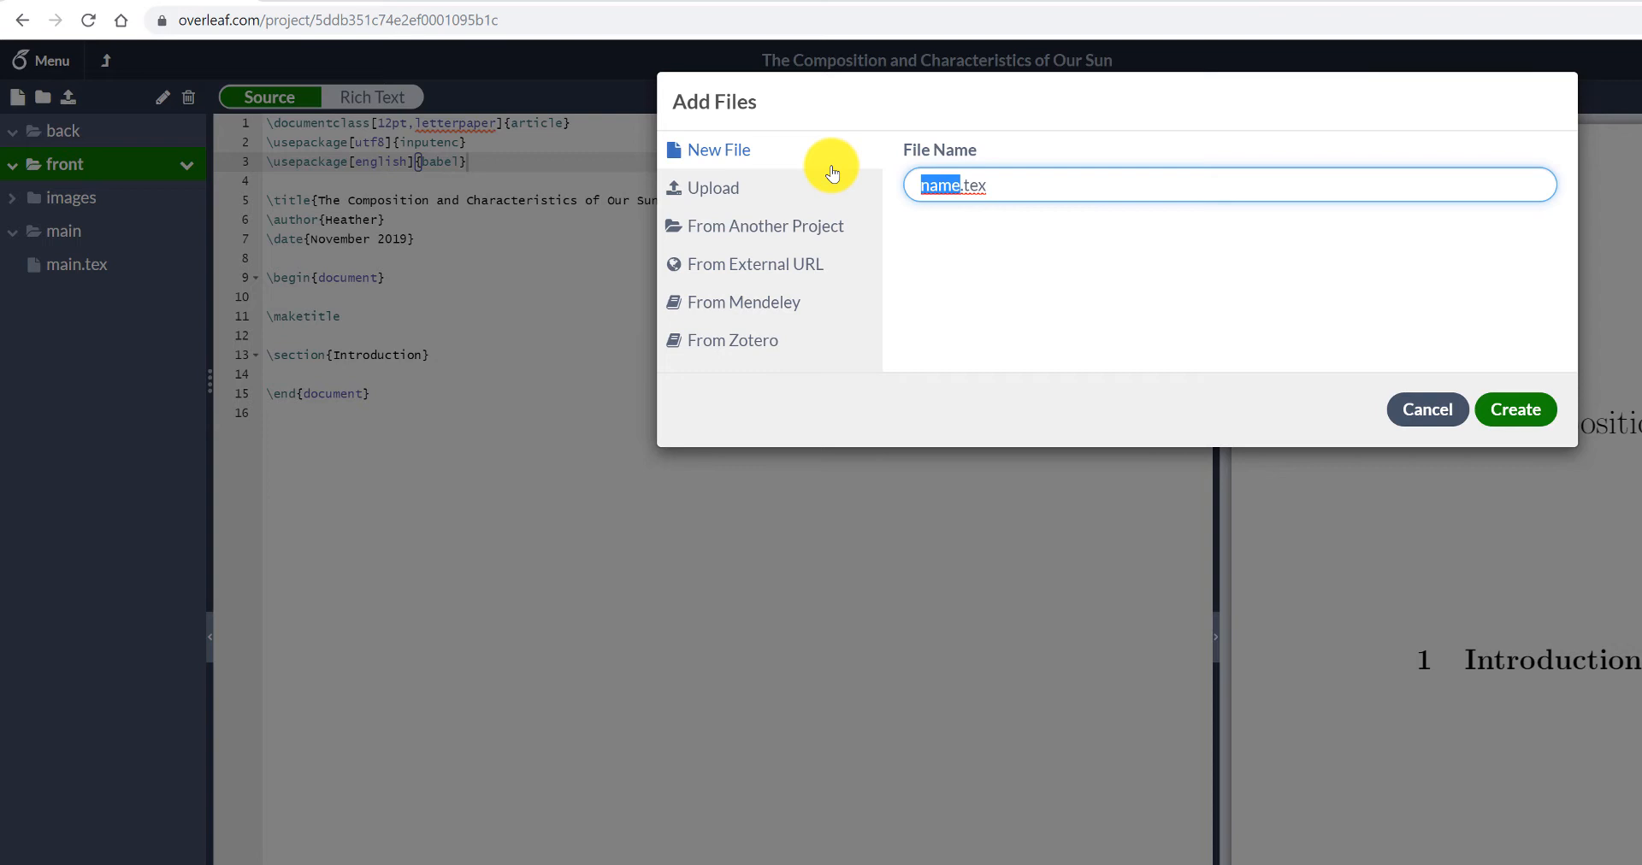
pyautogui.write('act')
pyautogui.click(1535, 425)
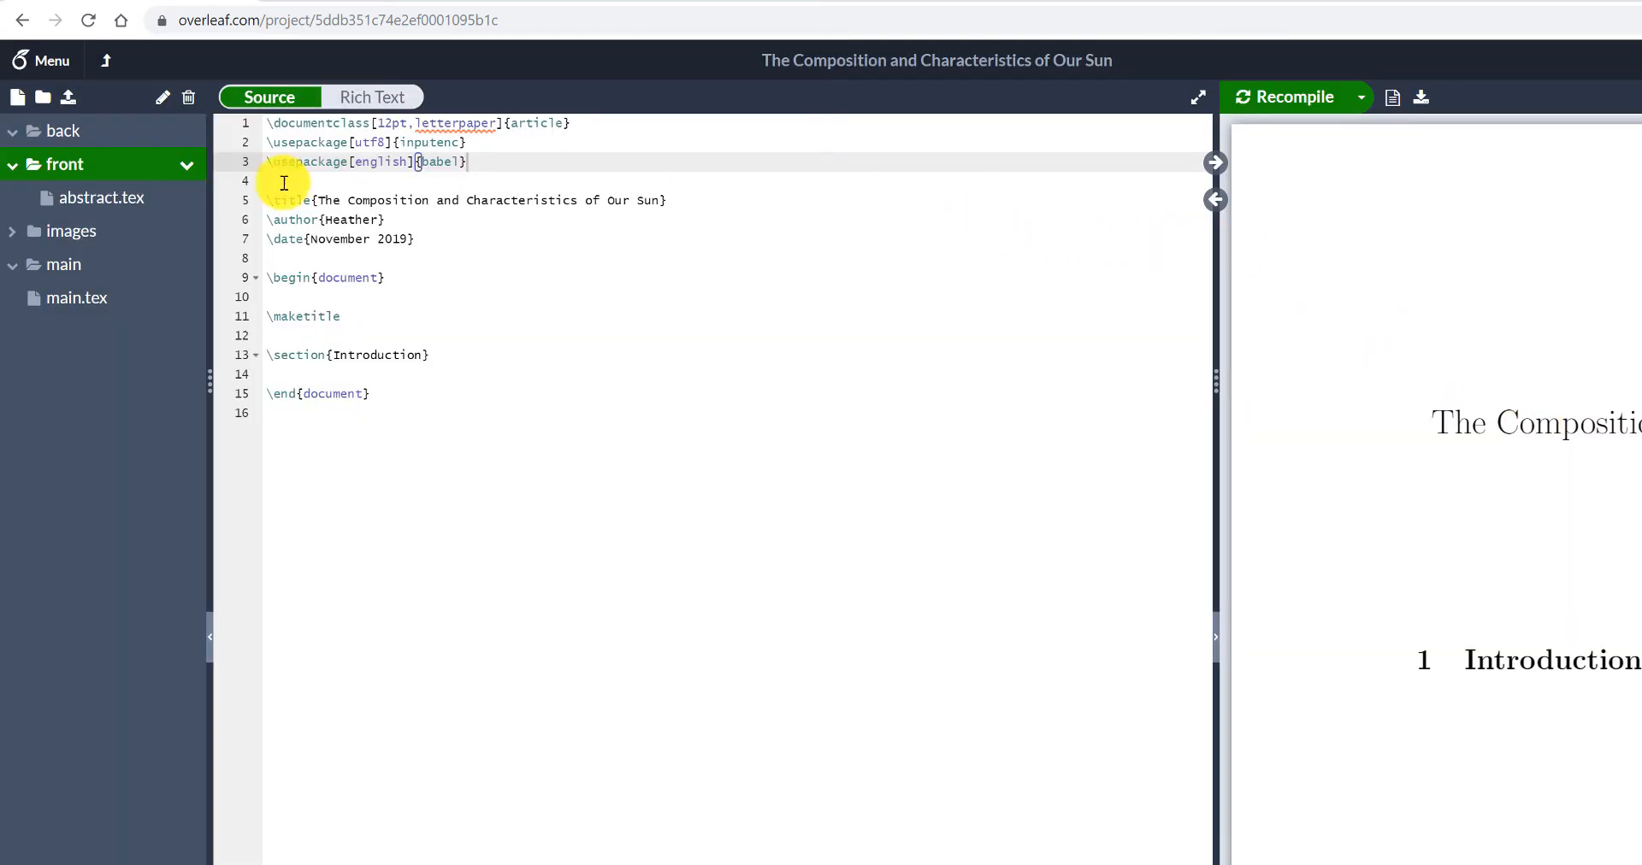
# - Compare the contents of abstract.tex with main.tex, ending with the main folder selected
pyautogui.click(115, 210)
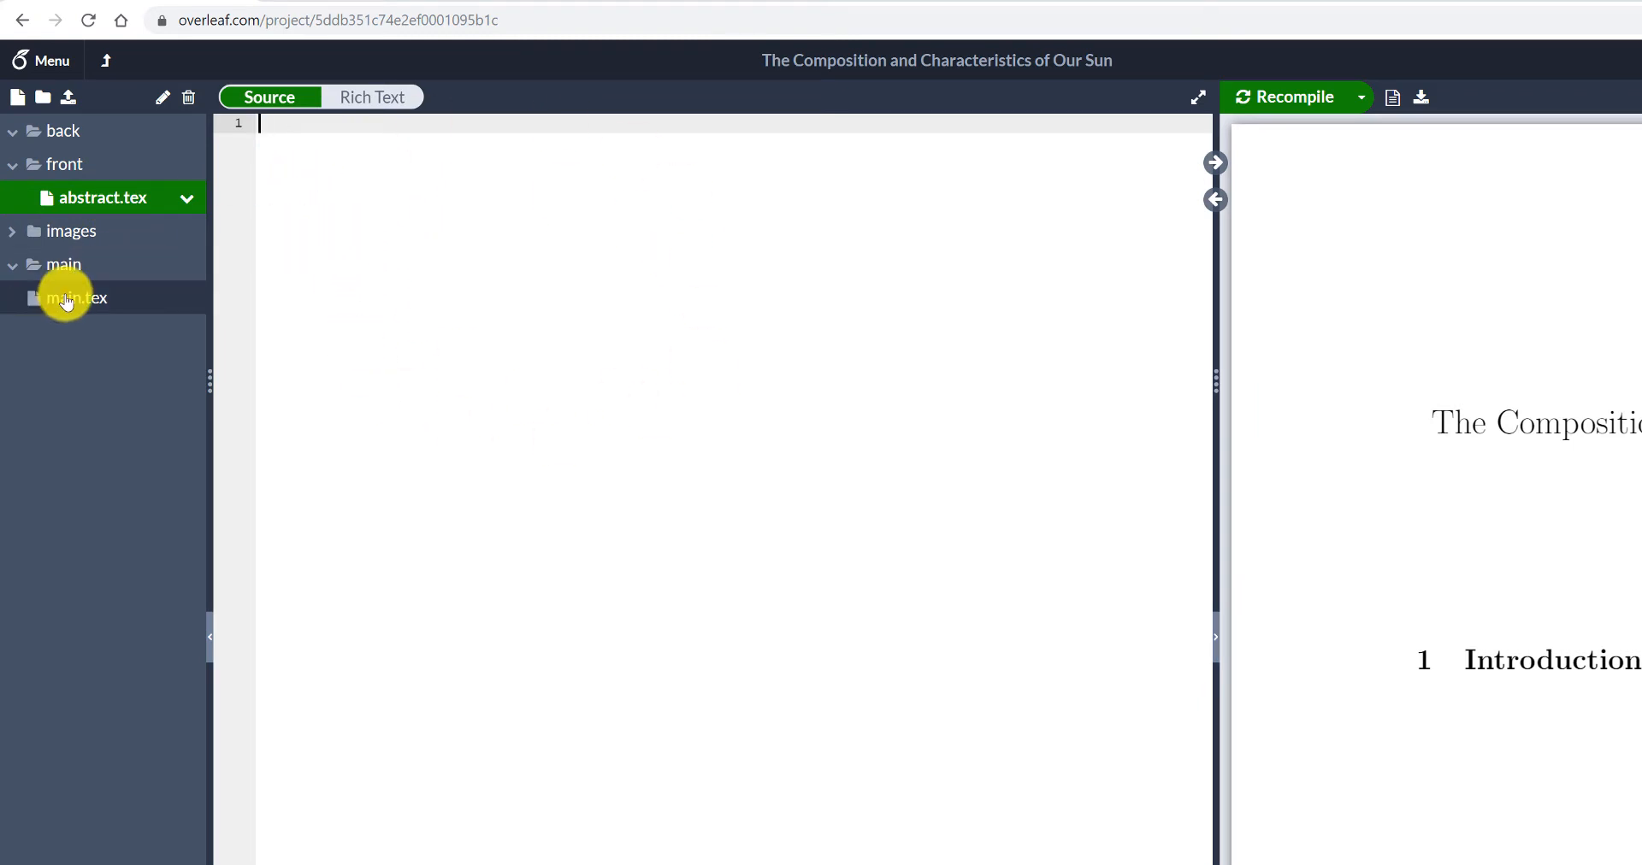
pyautogui.click(66, 301)
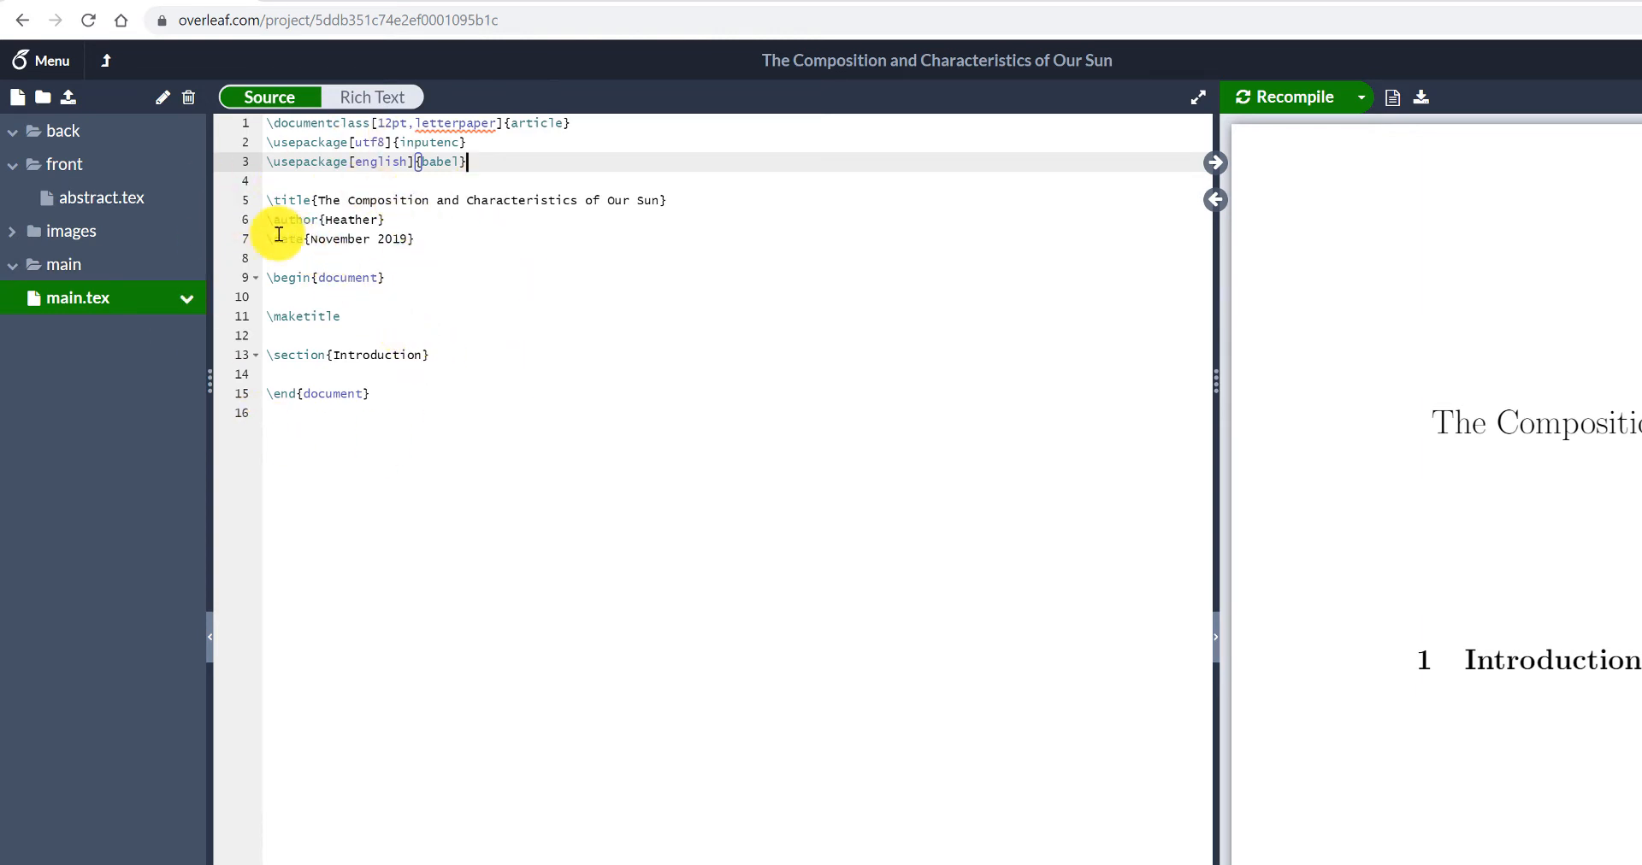
pyautogui.click(101, 201)
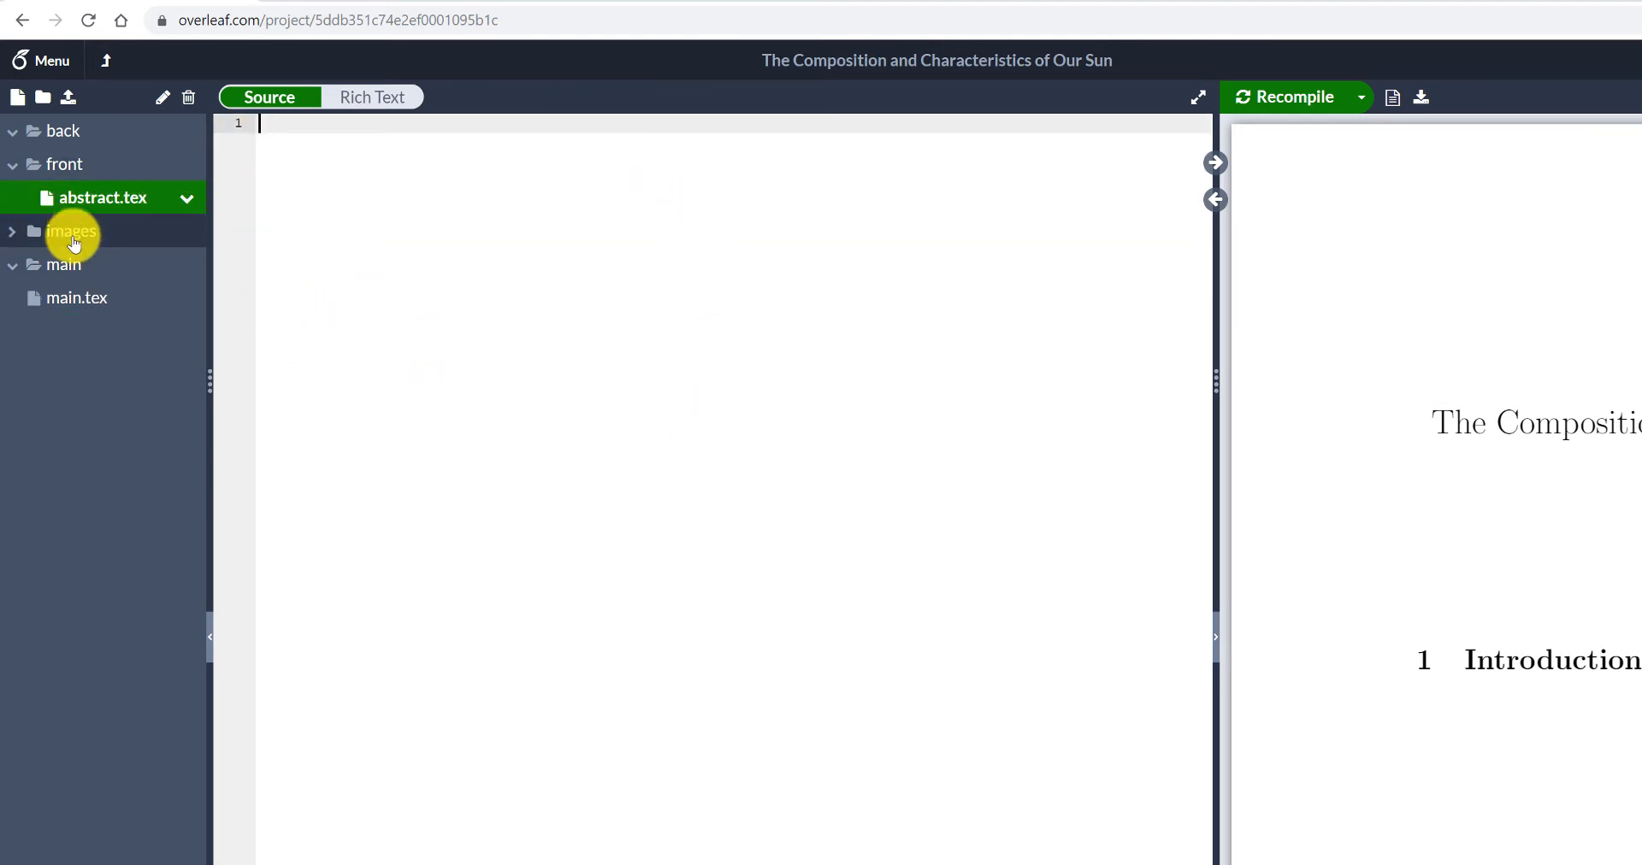
pyautogui.click(47, 264)
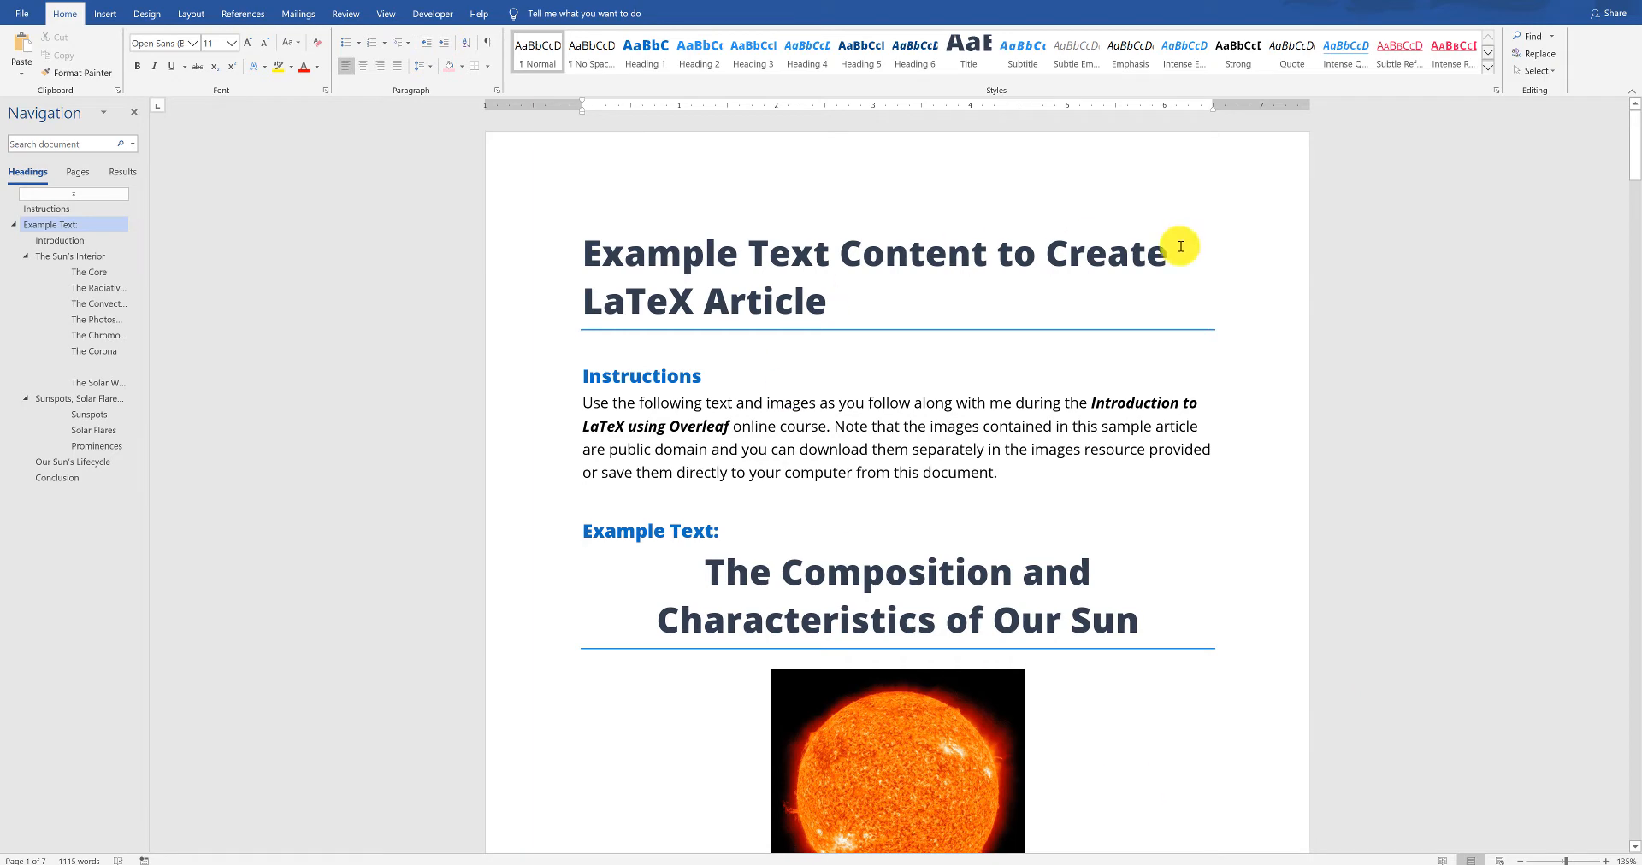
# - Switch to the Word document and examine the section headings of the example Sun article from Introduction through Conclusion
pyautogui.scroll(-8, 862, 569)
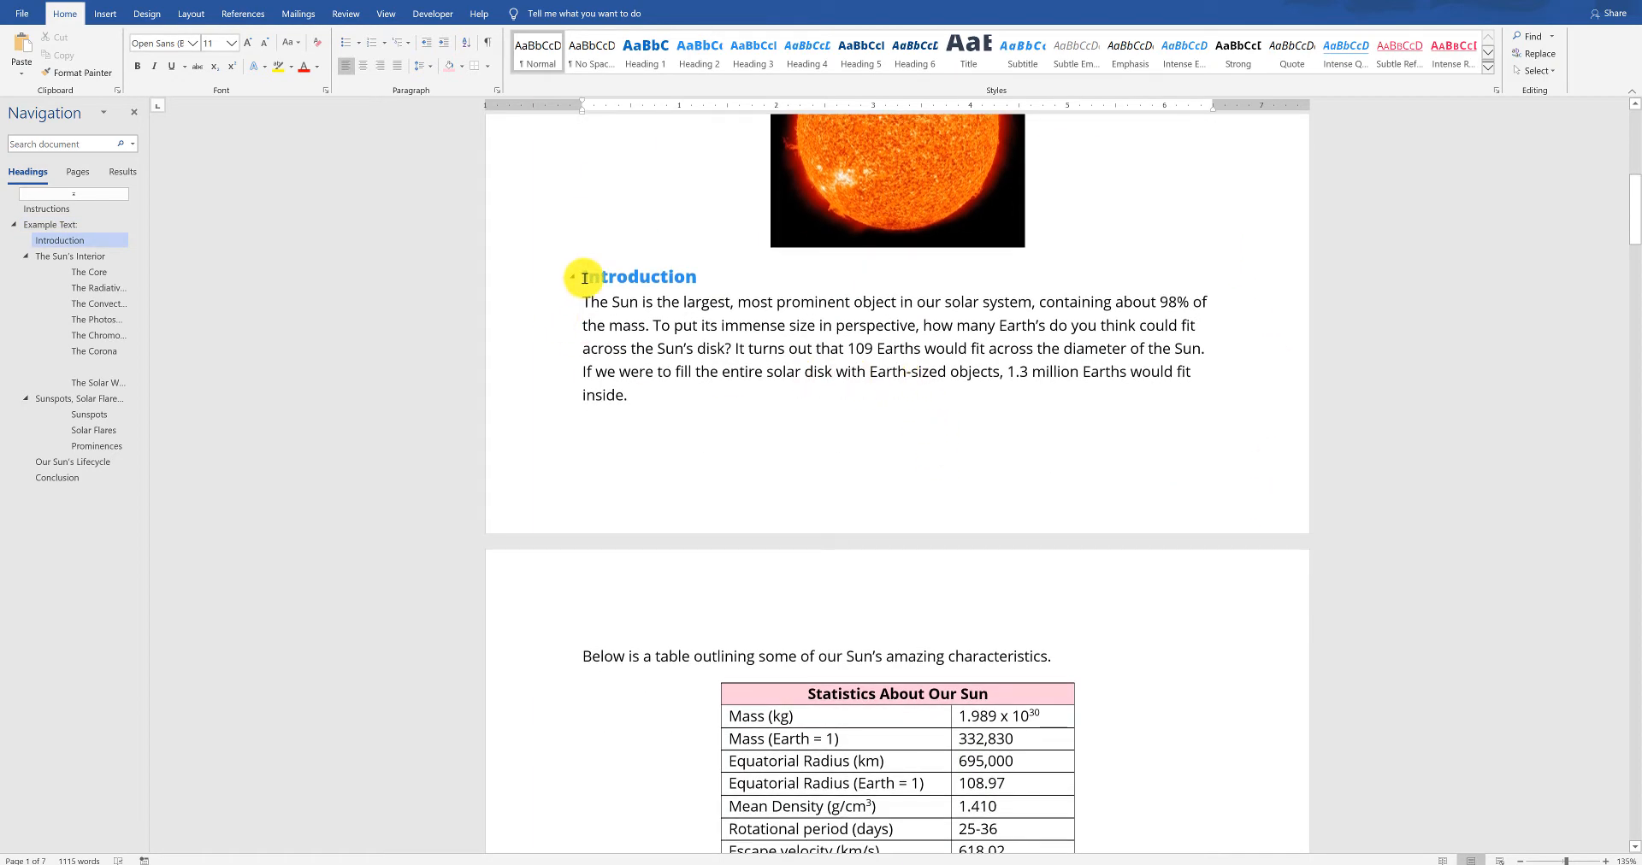
pyautogui.moveTo(584, 278); pyautogui.dragTo(752, 275)
pyautogui.scroll(-6, 799, 322)
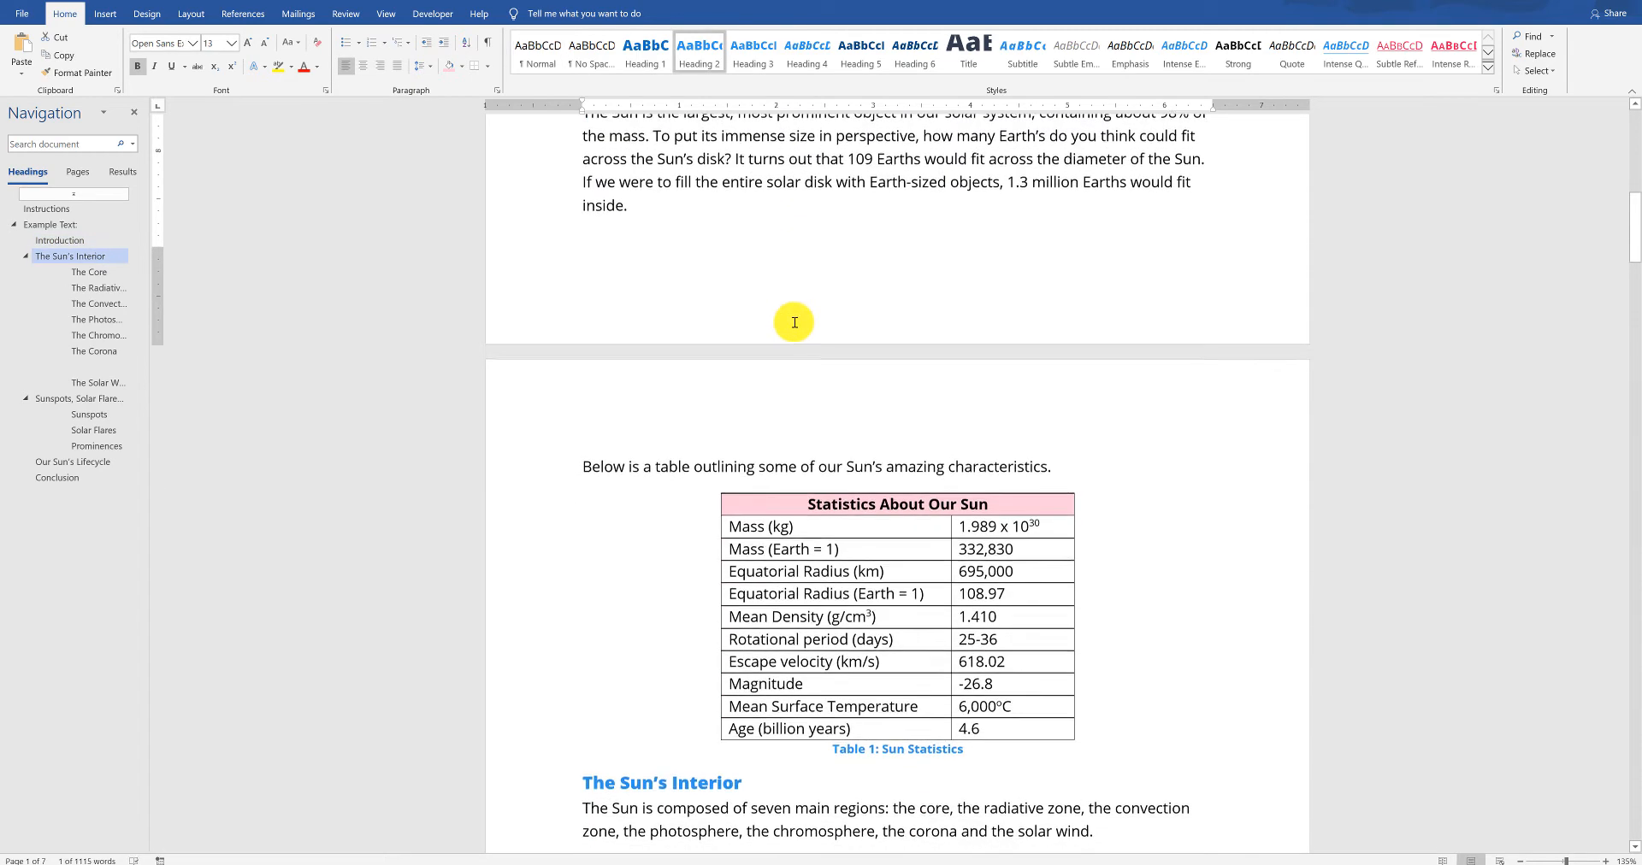
pyautogui.scroll(-3, 799, 322)
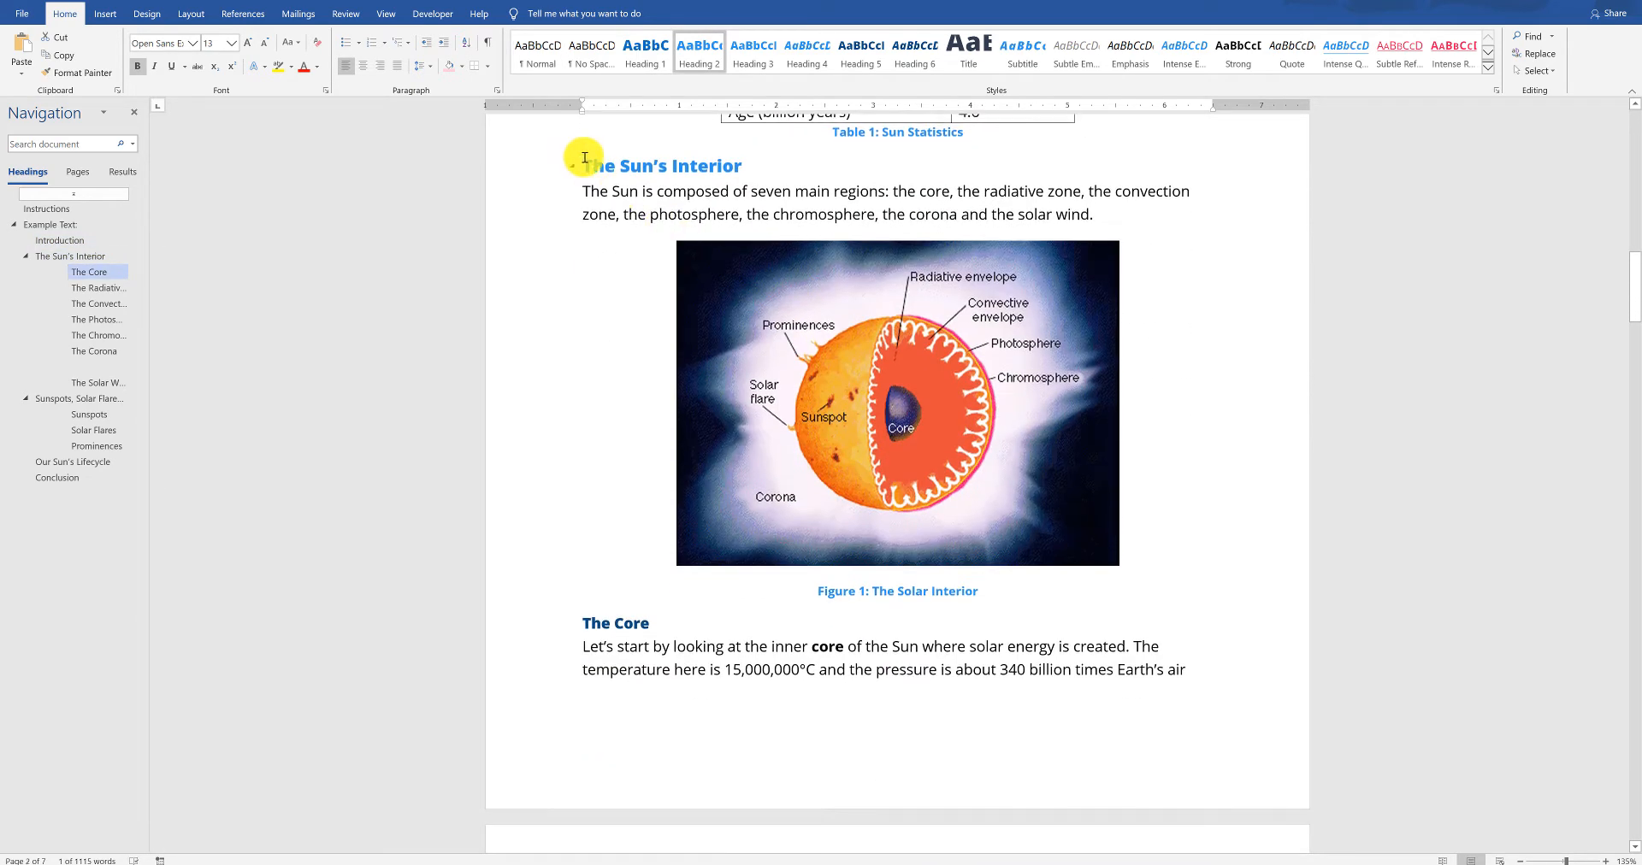
pyautogui.moveTo(579, 157); pyautogui.dragTo(781, 154)
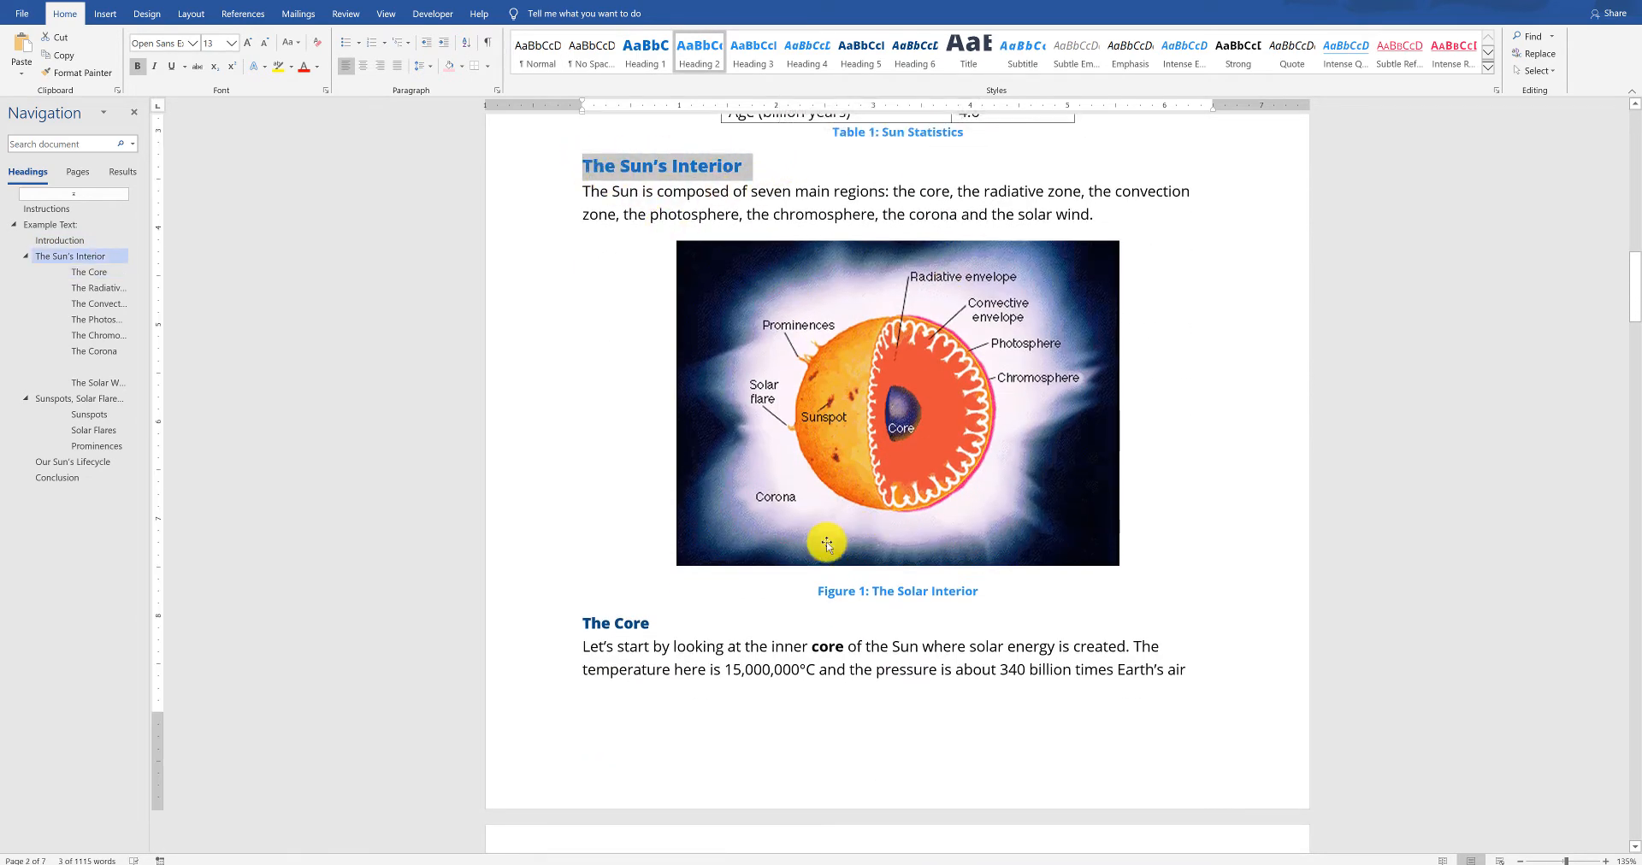
pyautogui.scroll(-3, 945, 461)
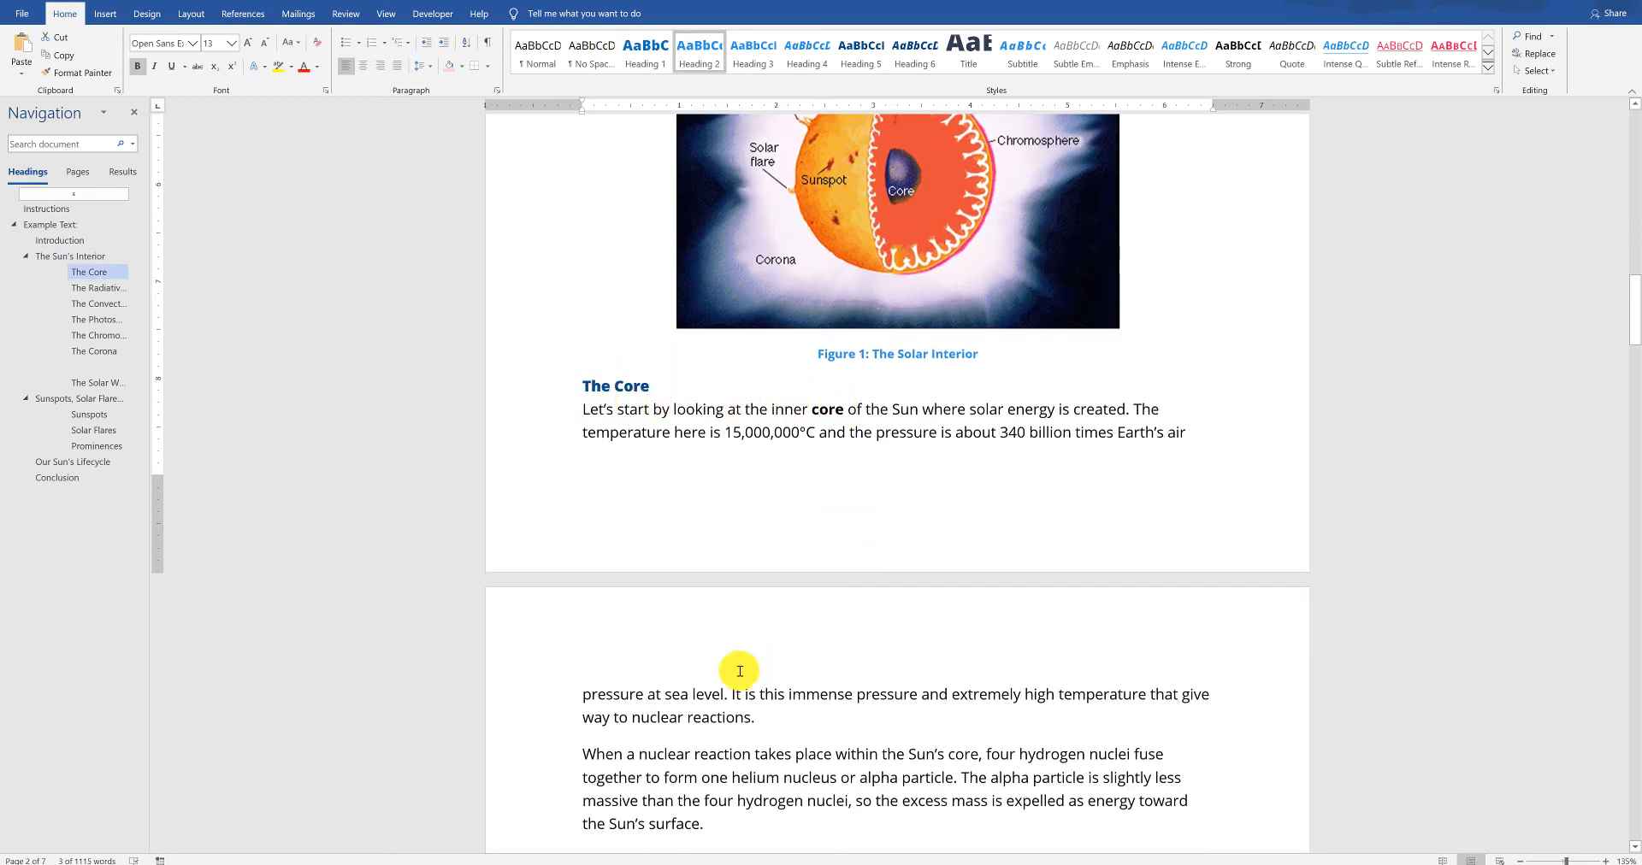
pyautogui.scroll(-8, 851, 402)
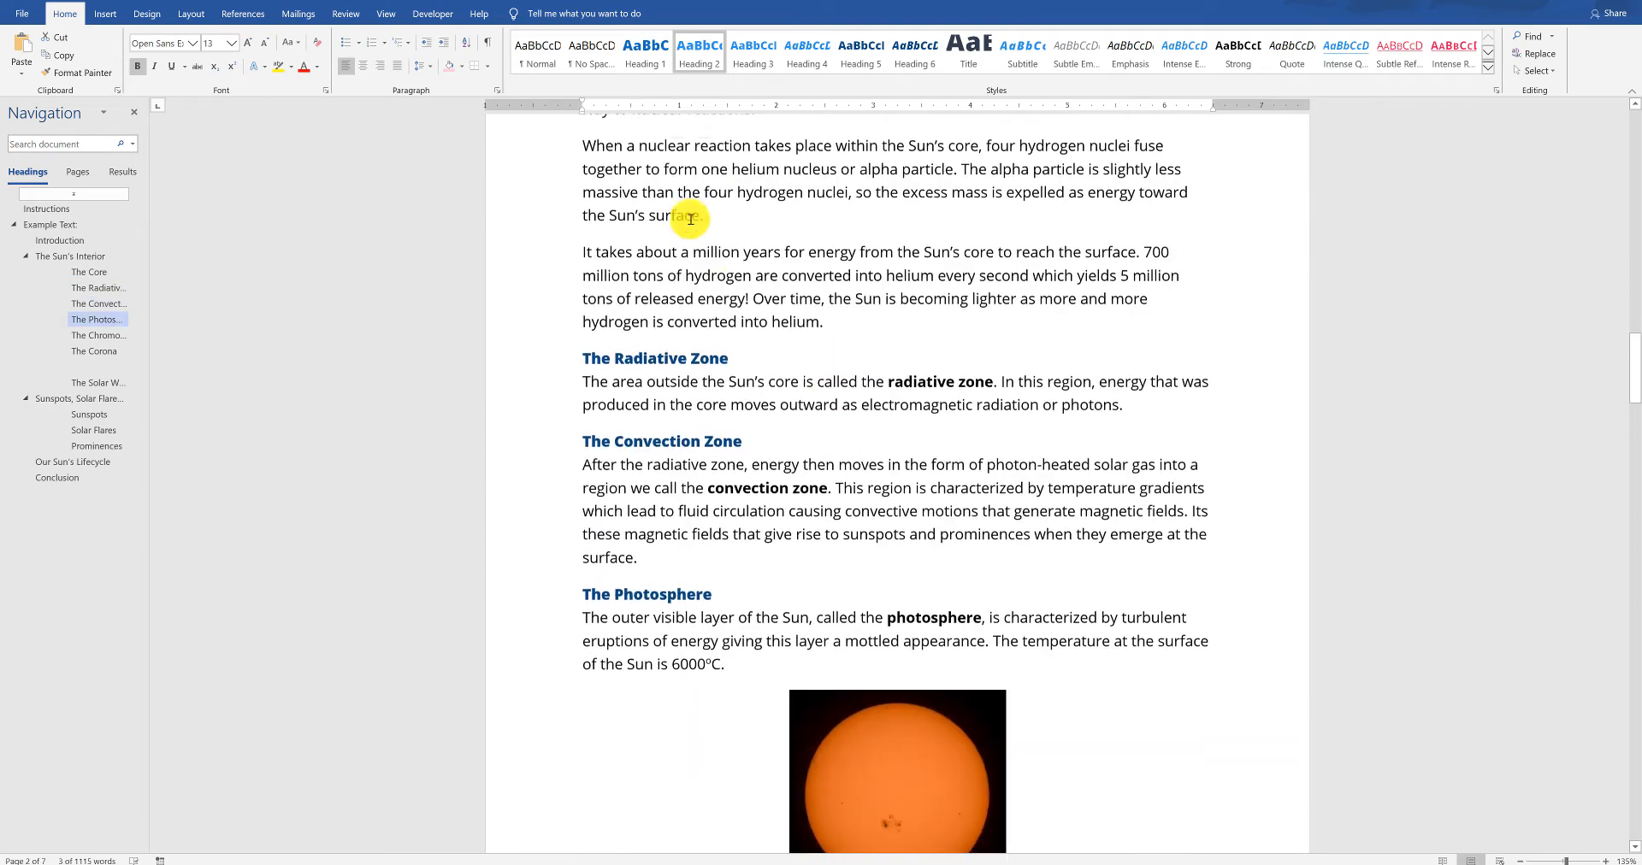
pyautogui.scroll(-14, 804, 257)
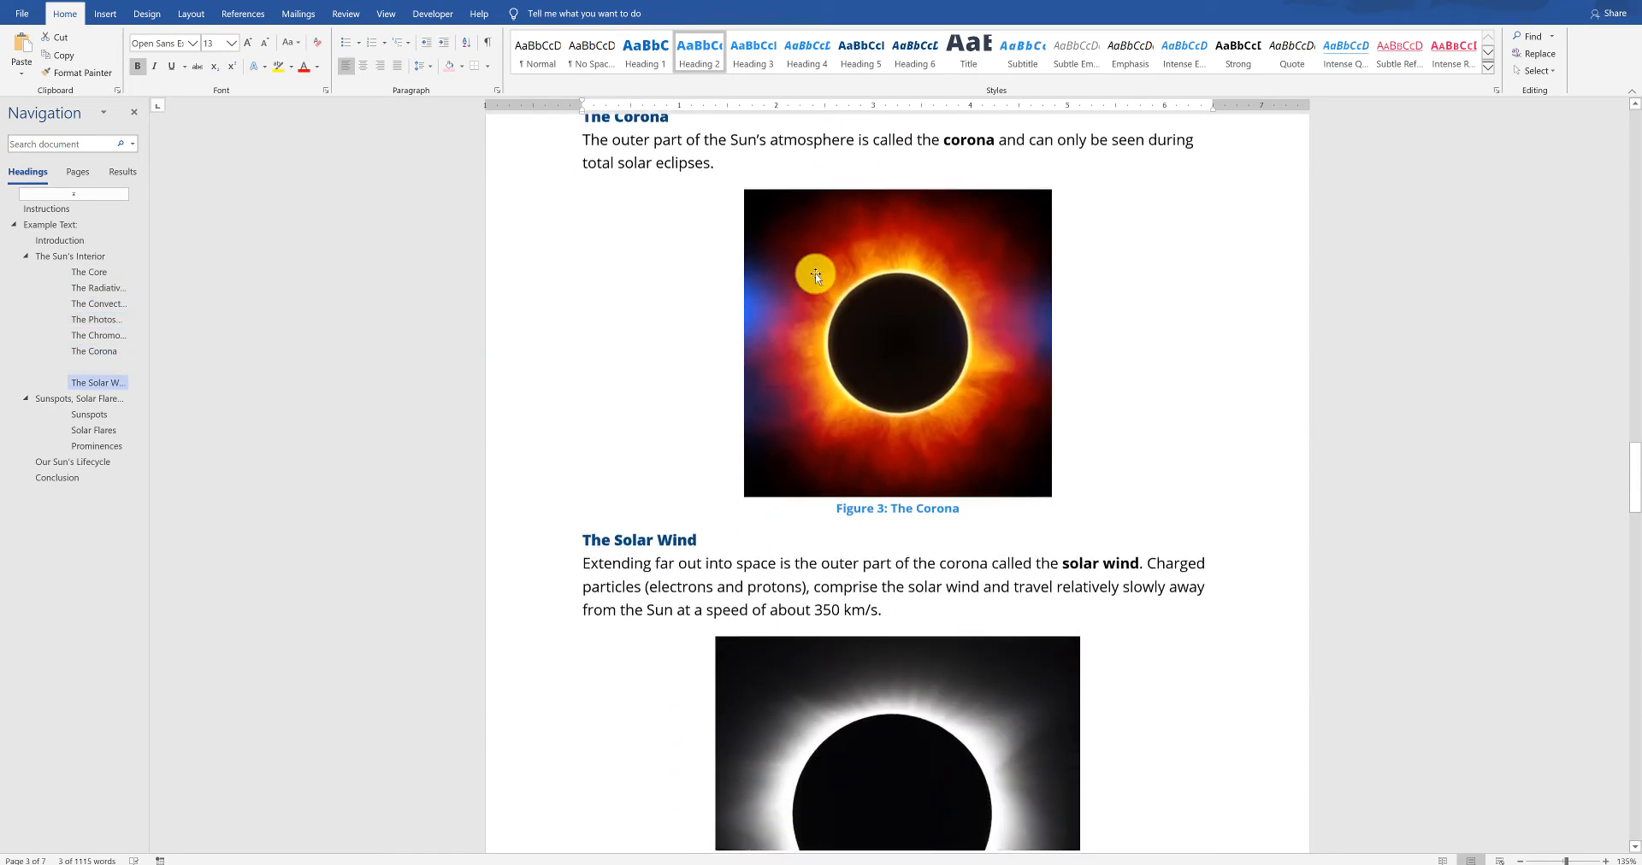
pyautogui.scroll(-8, 816, 274)
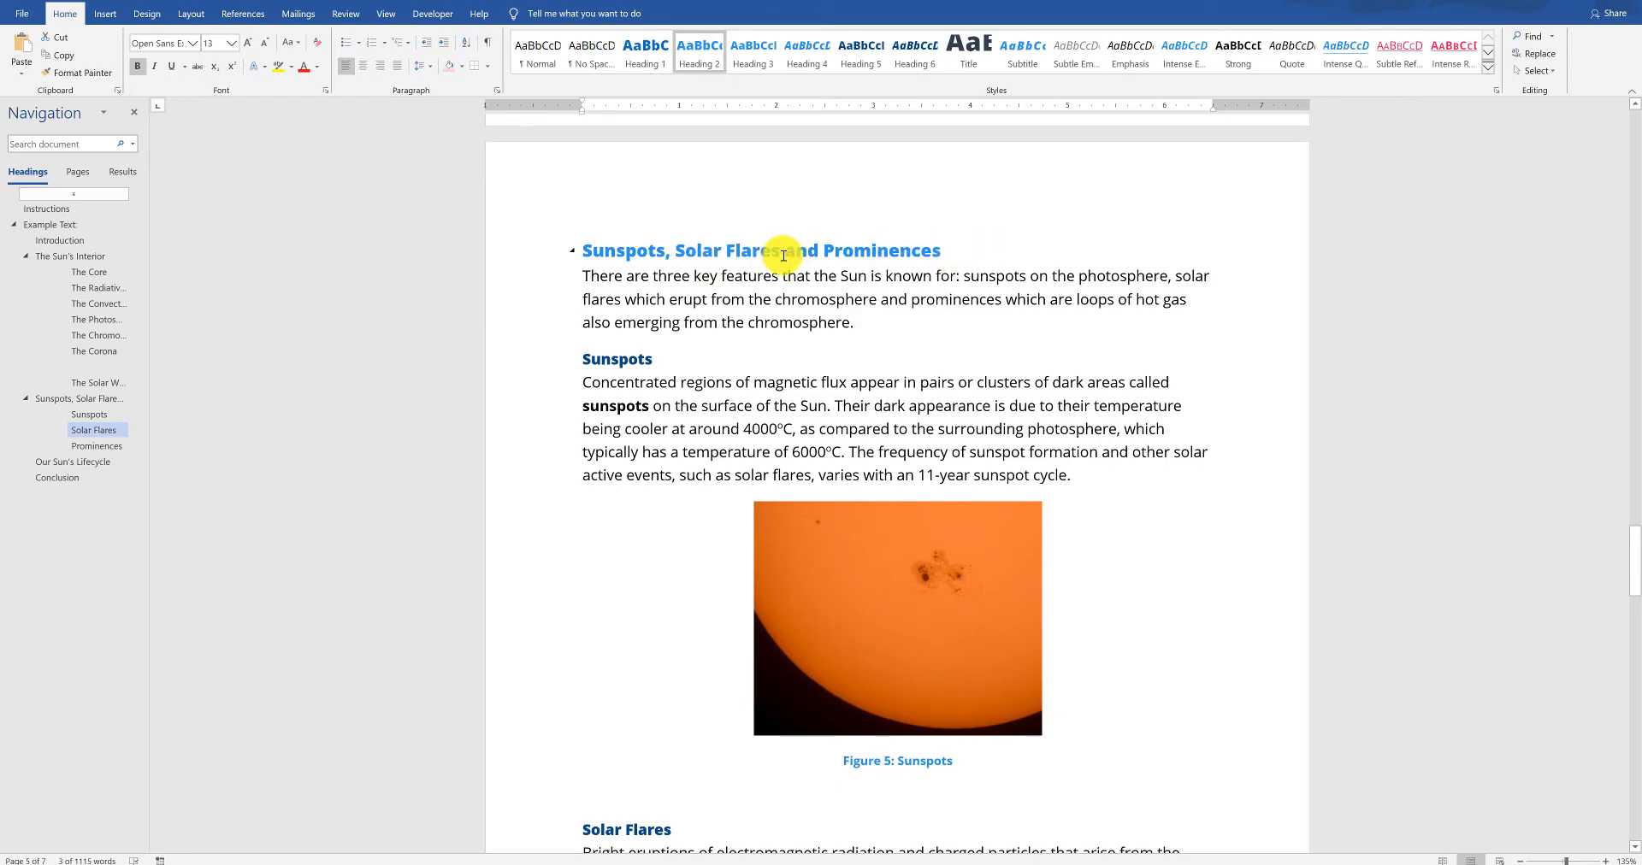
pyautogui.scroll(-3, 780, 256)
pyautogui.scroll(-2, 783, 272)
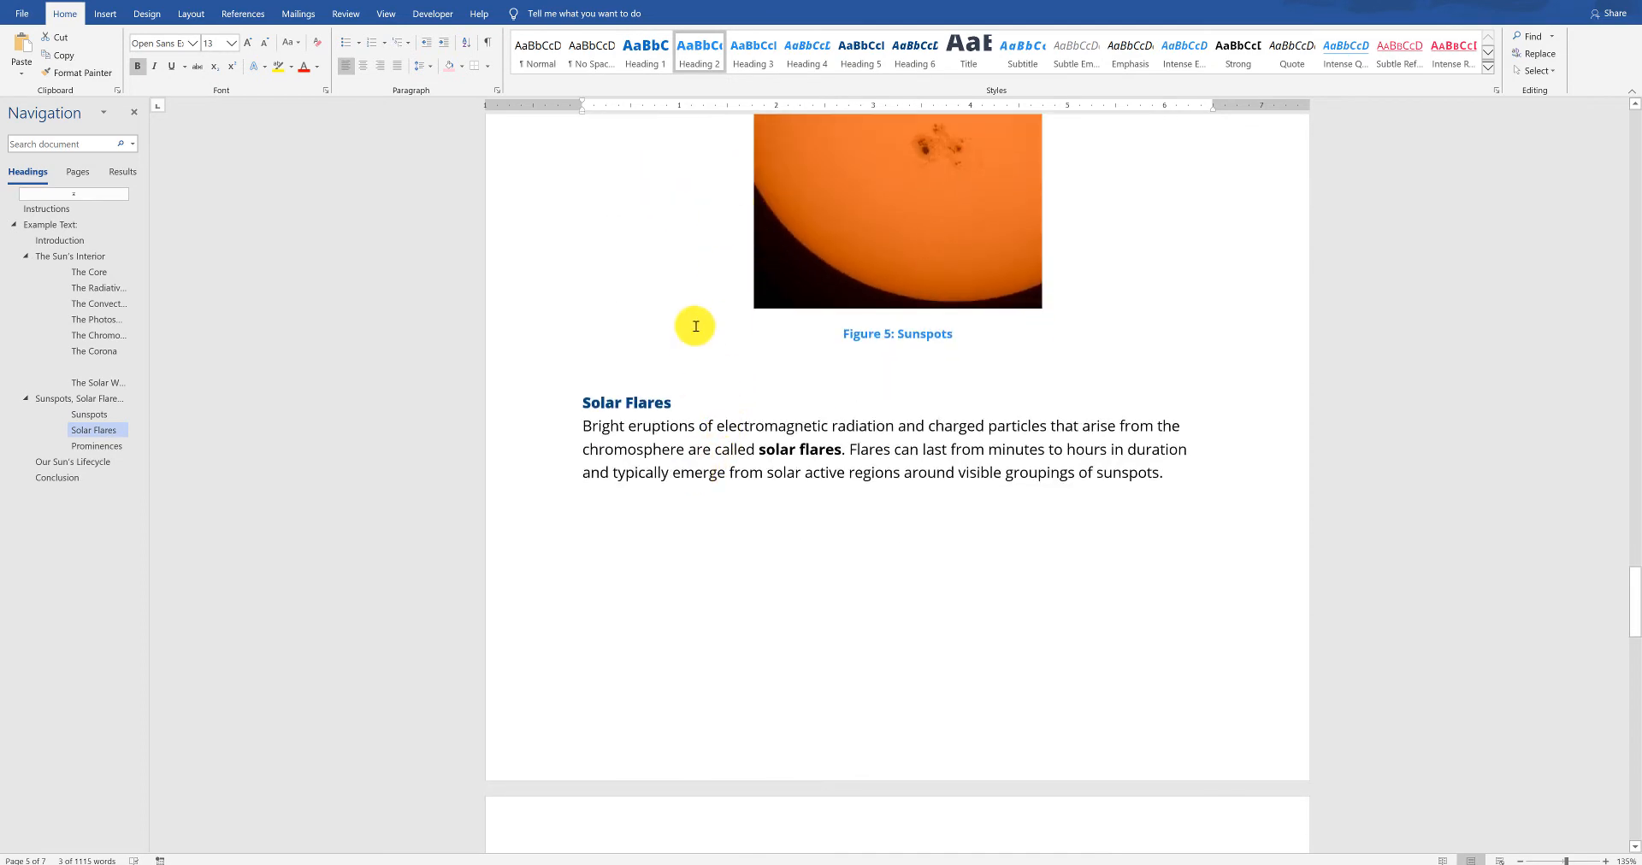
pyautogui.scroll(-10, 733, 476)
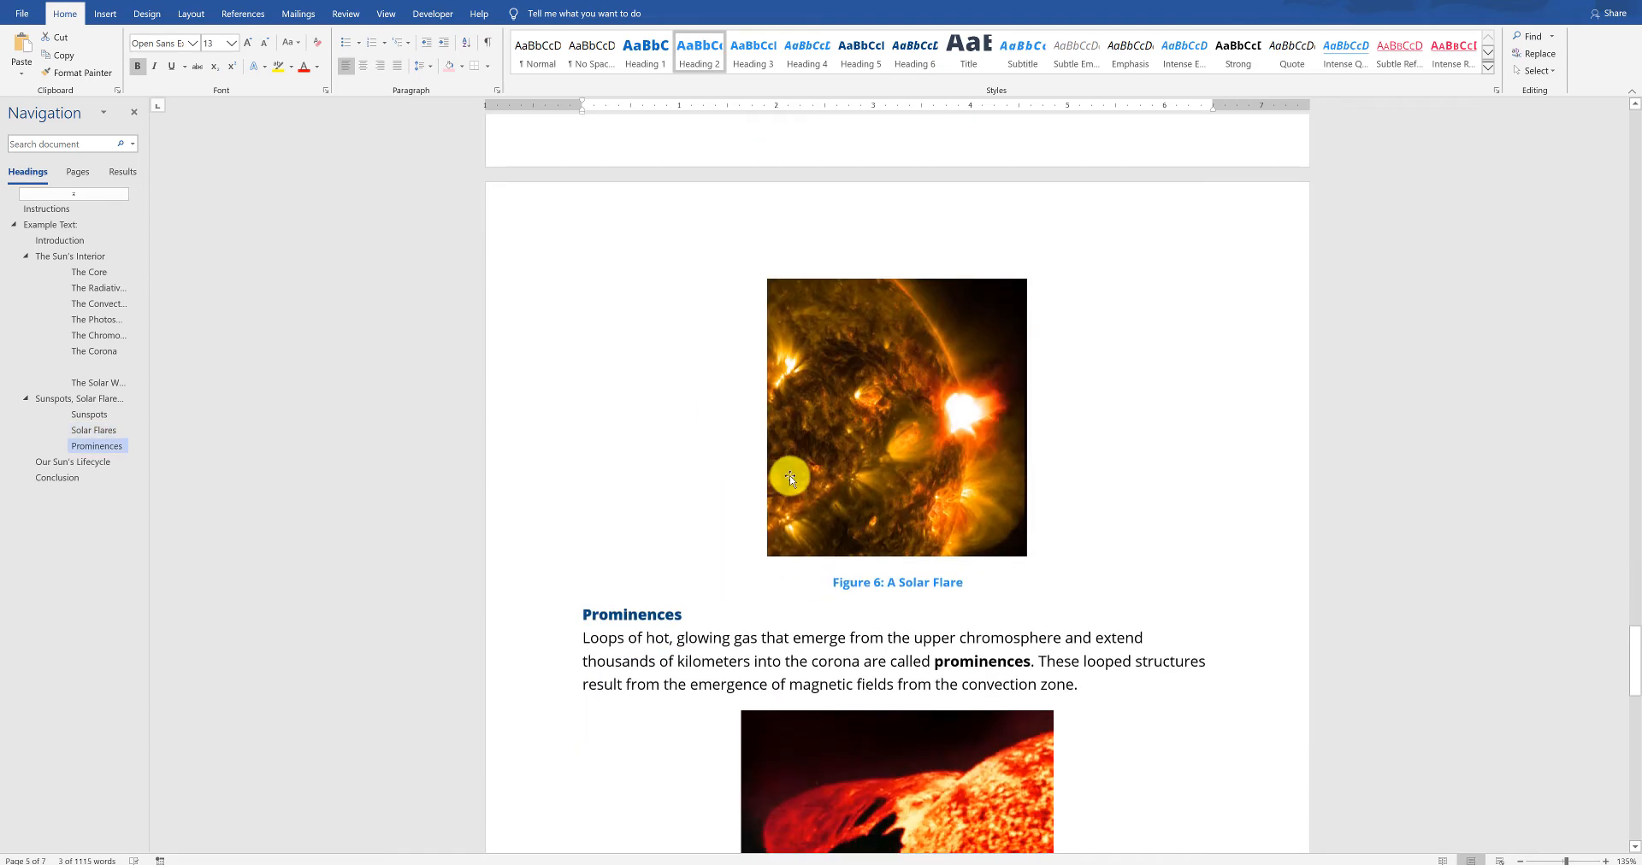
pyautogui.scroll(-9, 801, 435)
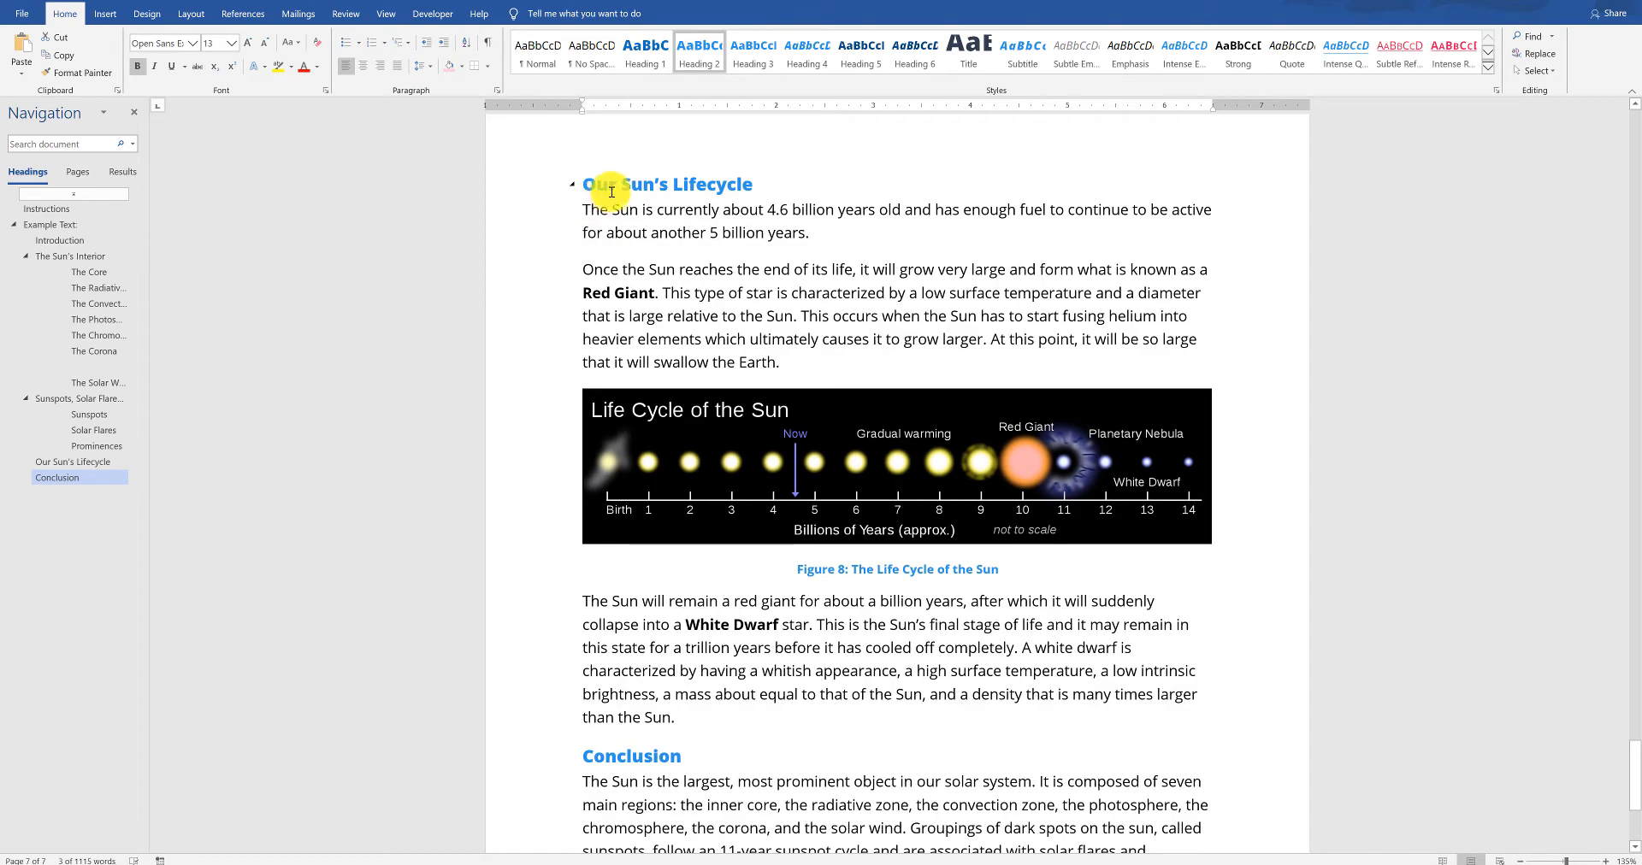
pyautogui.scroll(-3, 768, 274)
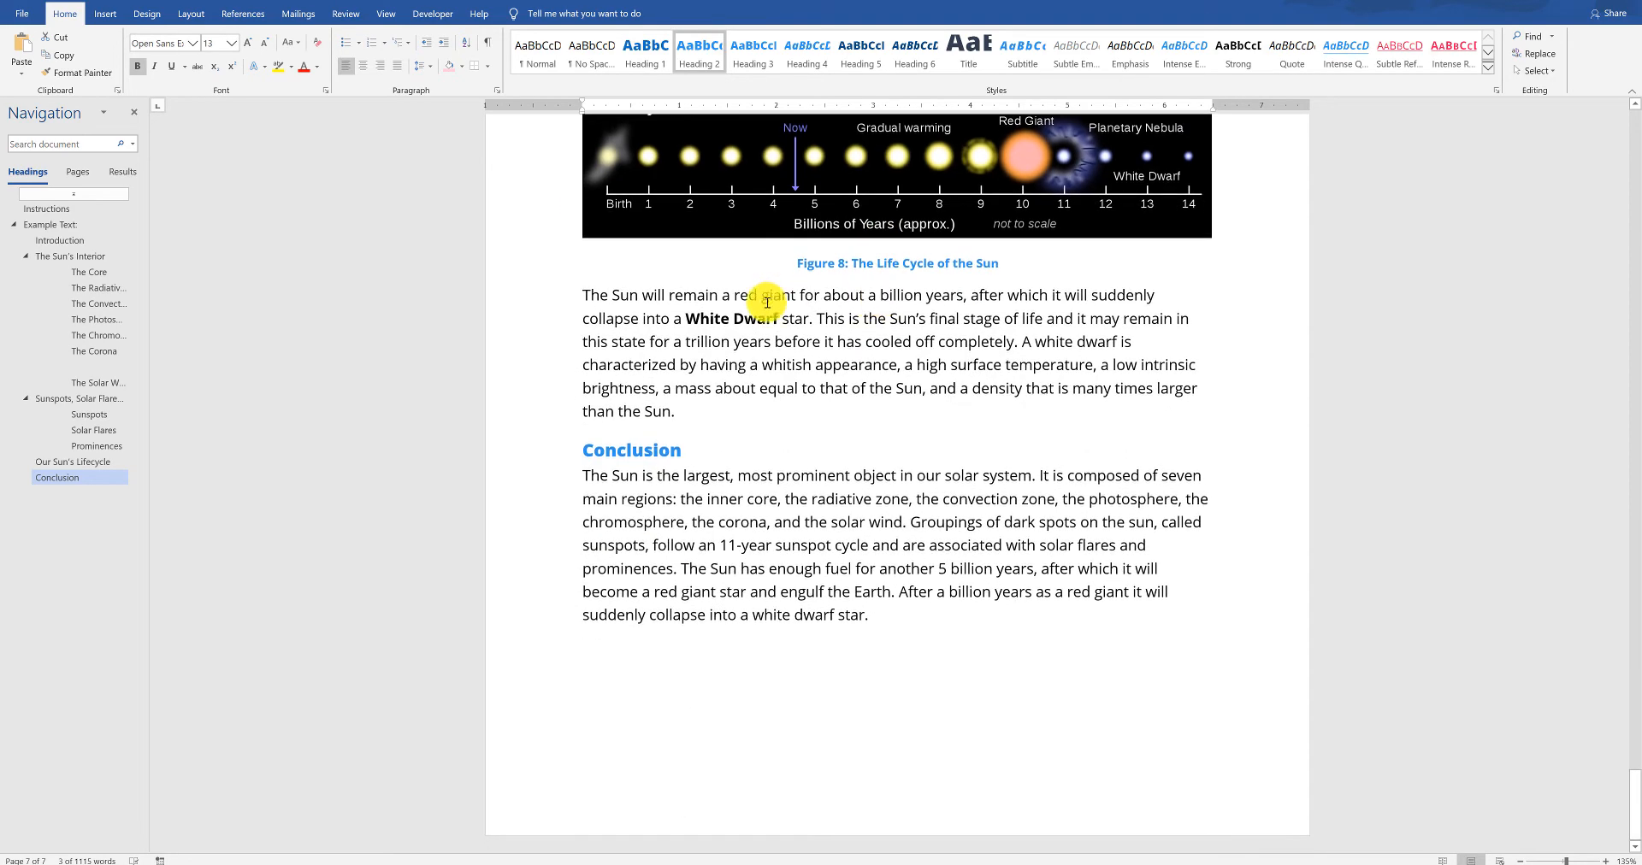
pyautogui.scroll(6, 861, 502)
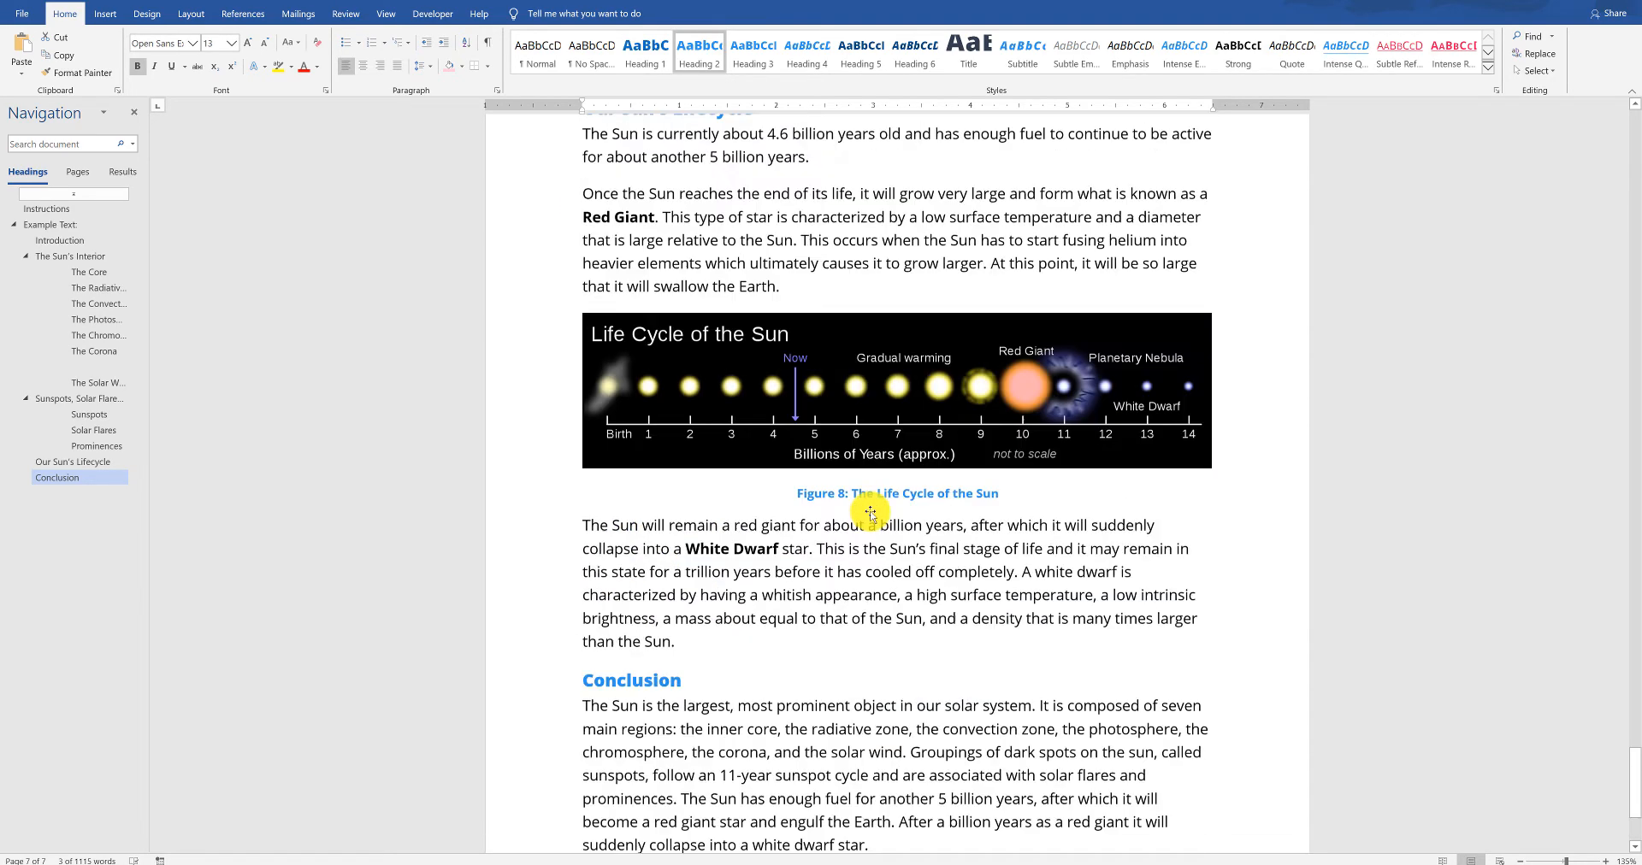
pyautogui.scroll(1, 988, 506)
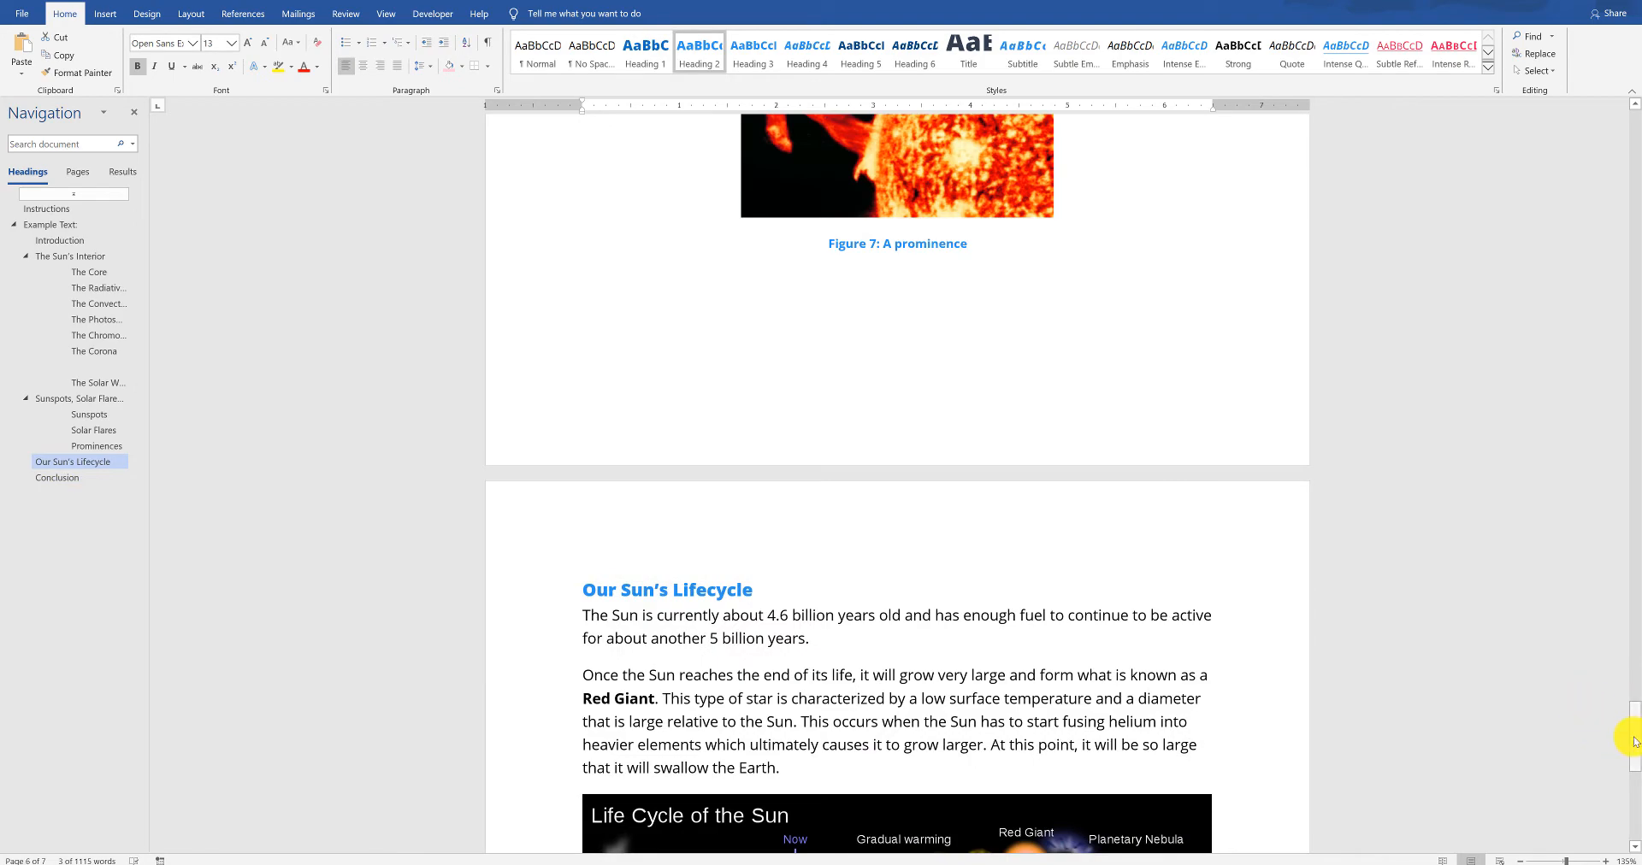
pyautogui.moveTo(1633, 742); pyautogui.dragTo(1592, 34)
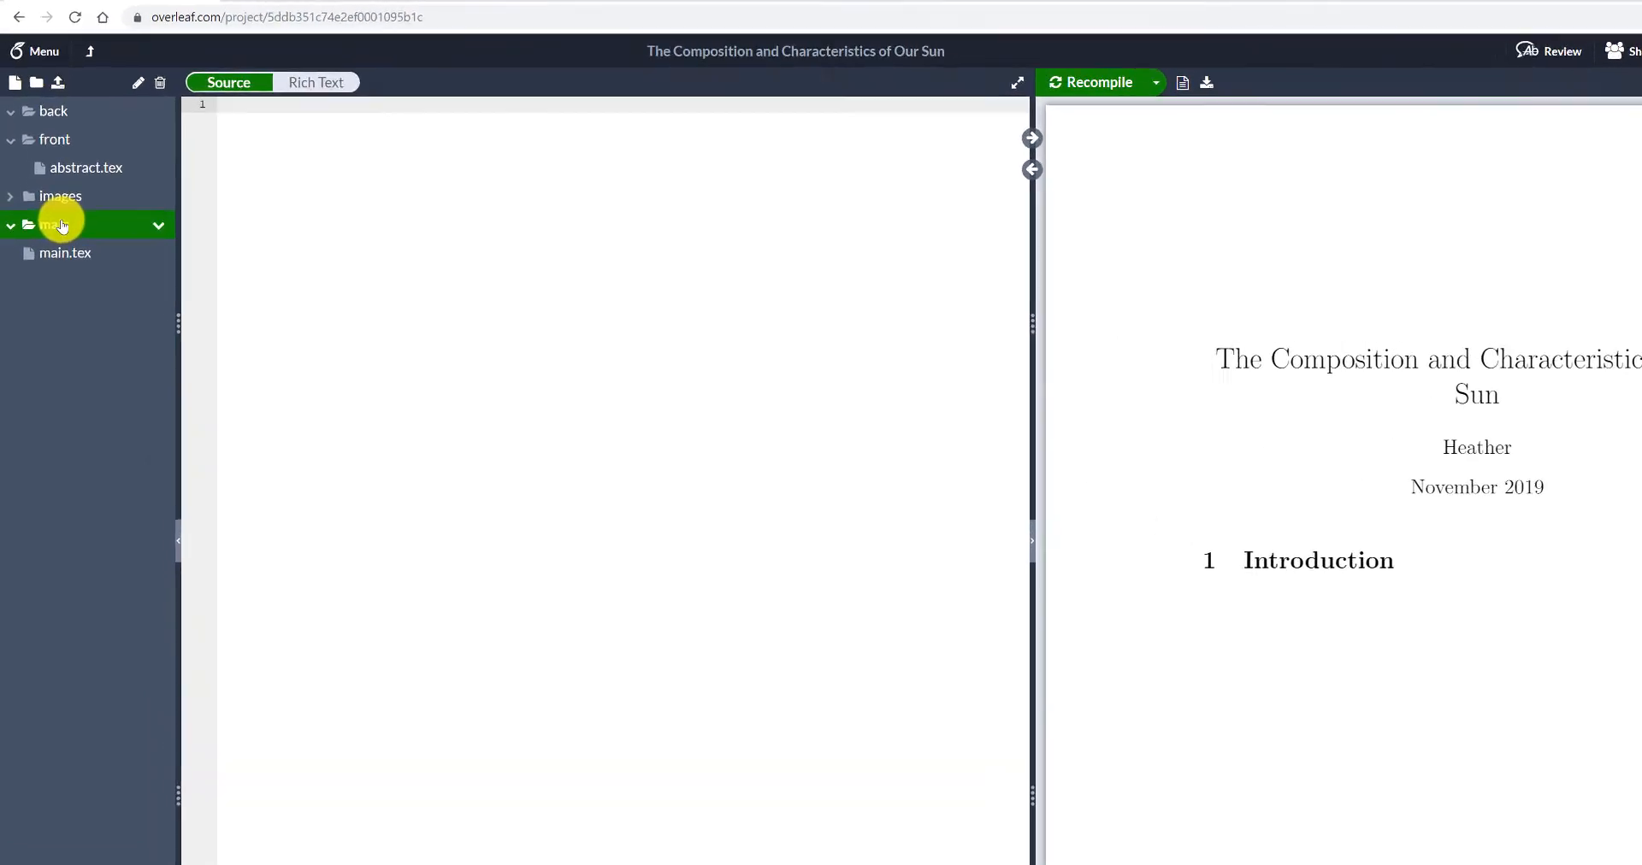
# - Return to Overleaf and create a new file named introduction.tex inside the main folder
pyautogui.rightClick(62, 225)
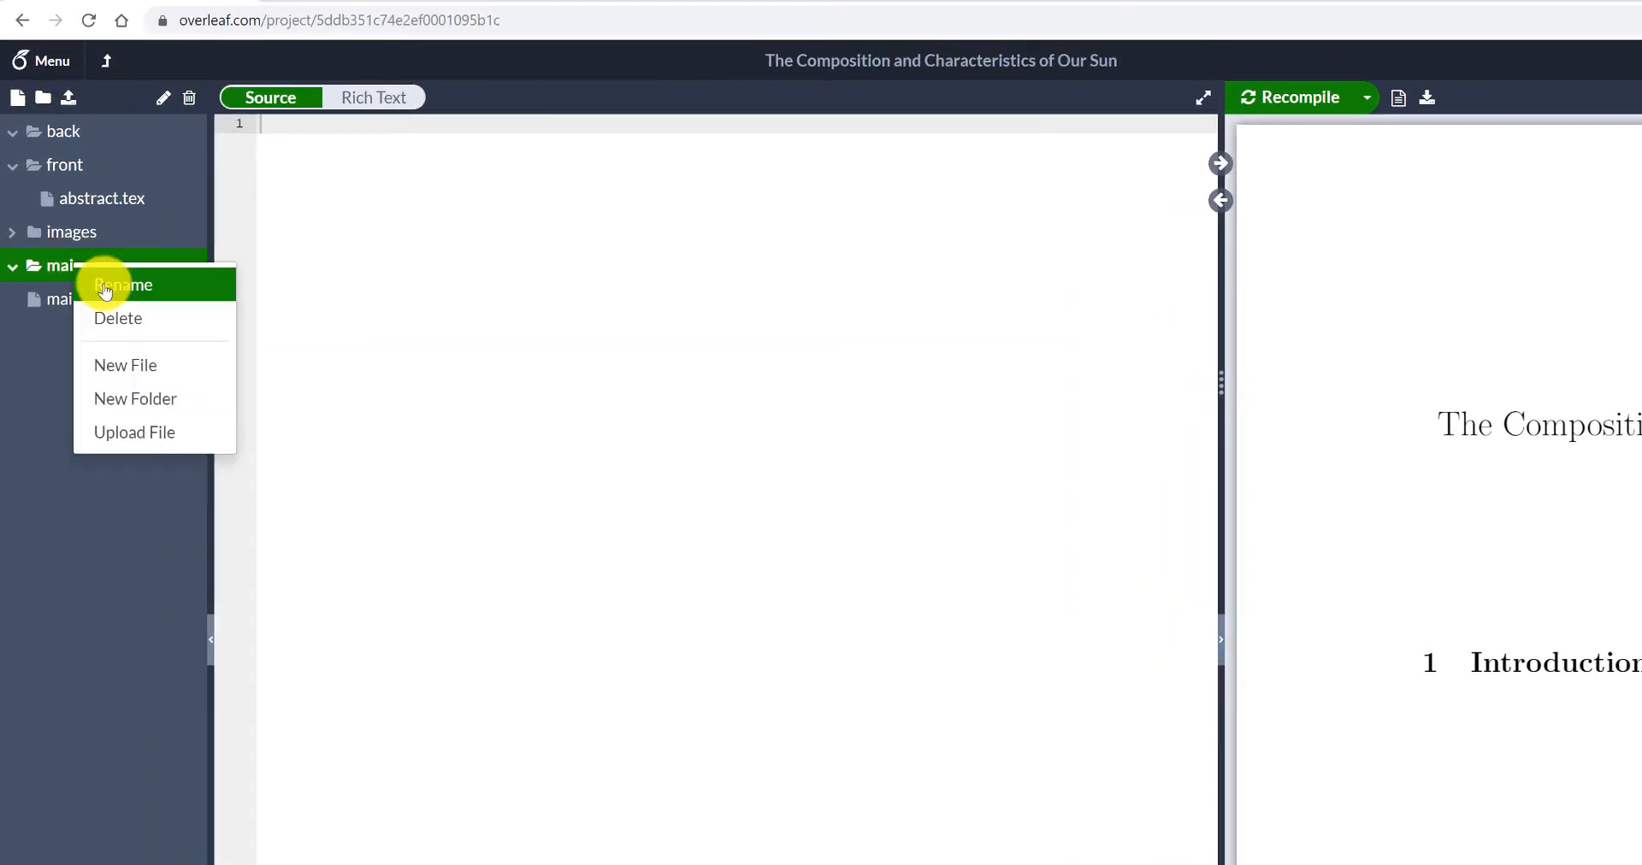
pyautogui.click(114, 361)
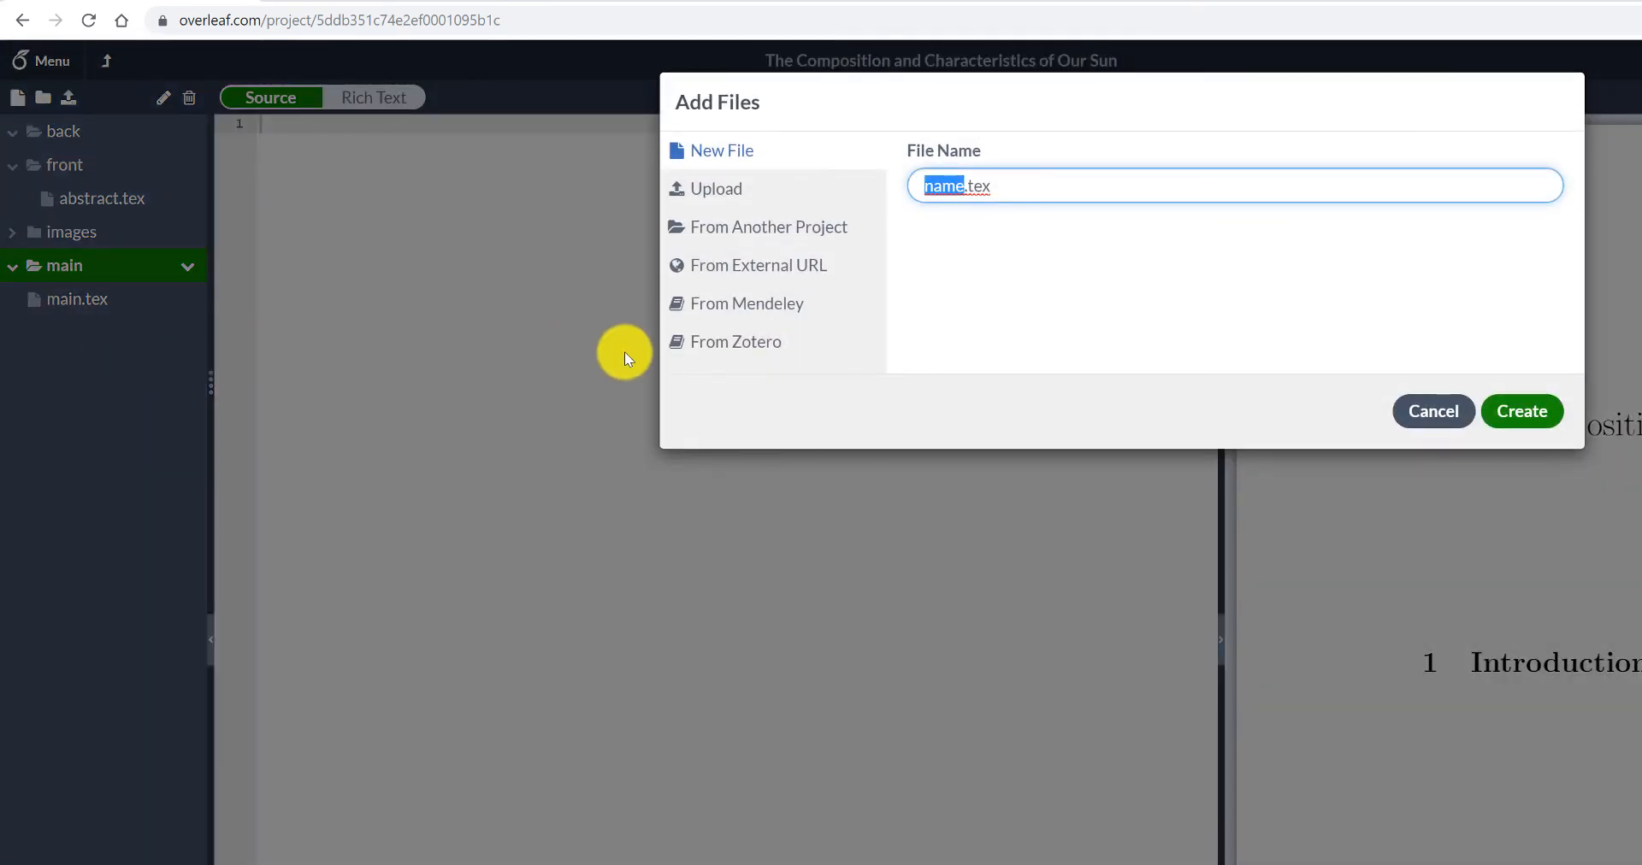
pyautogui.write('introduction')
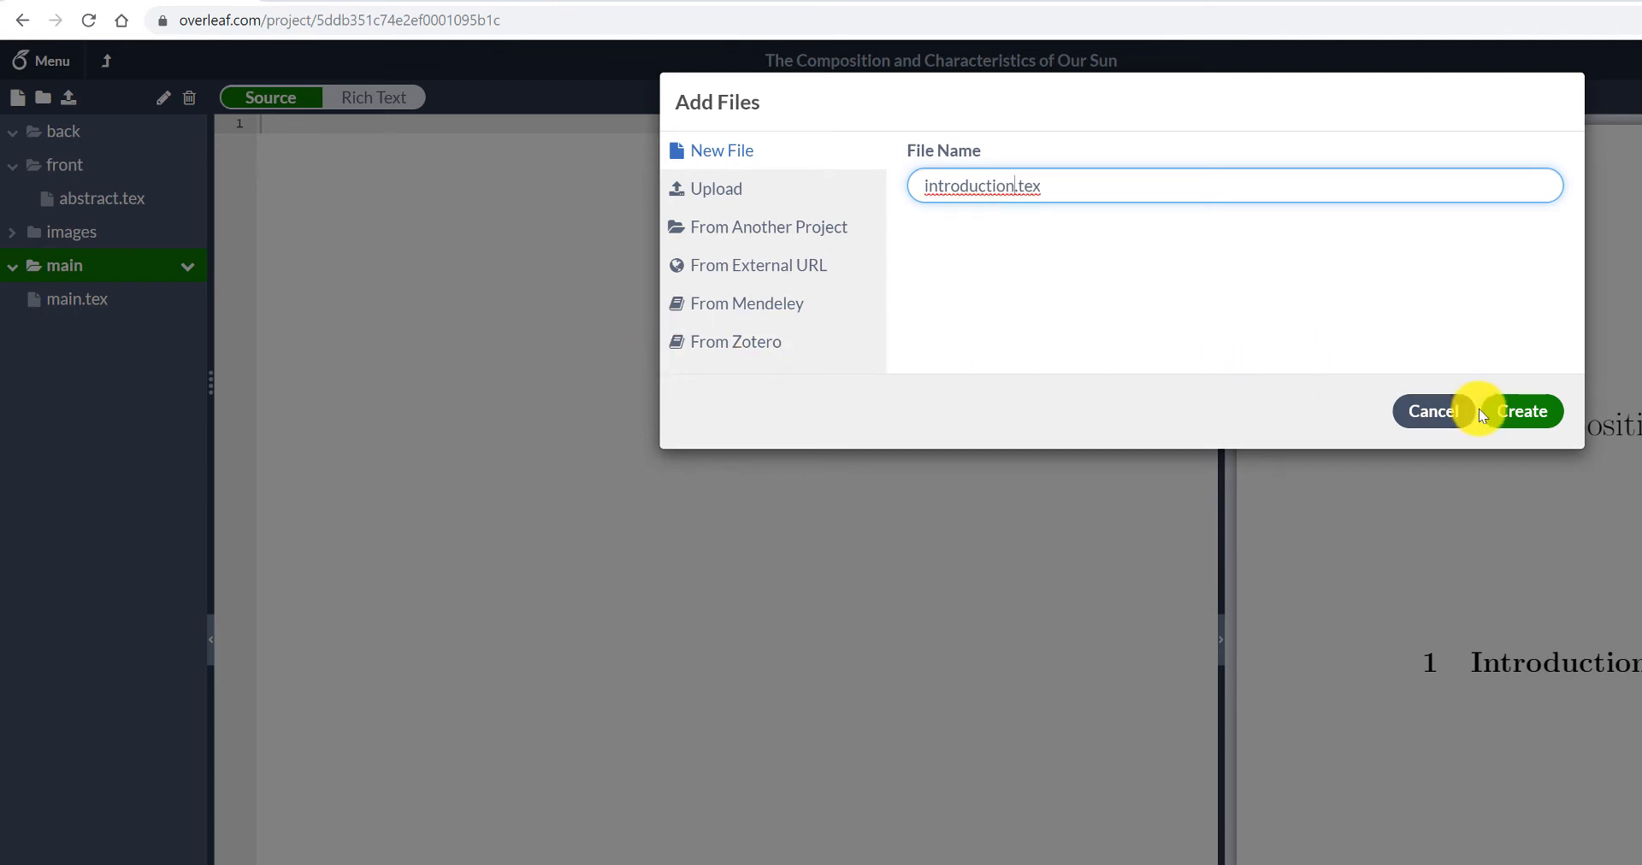
pyautogui.click(1522, 410)
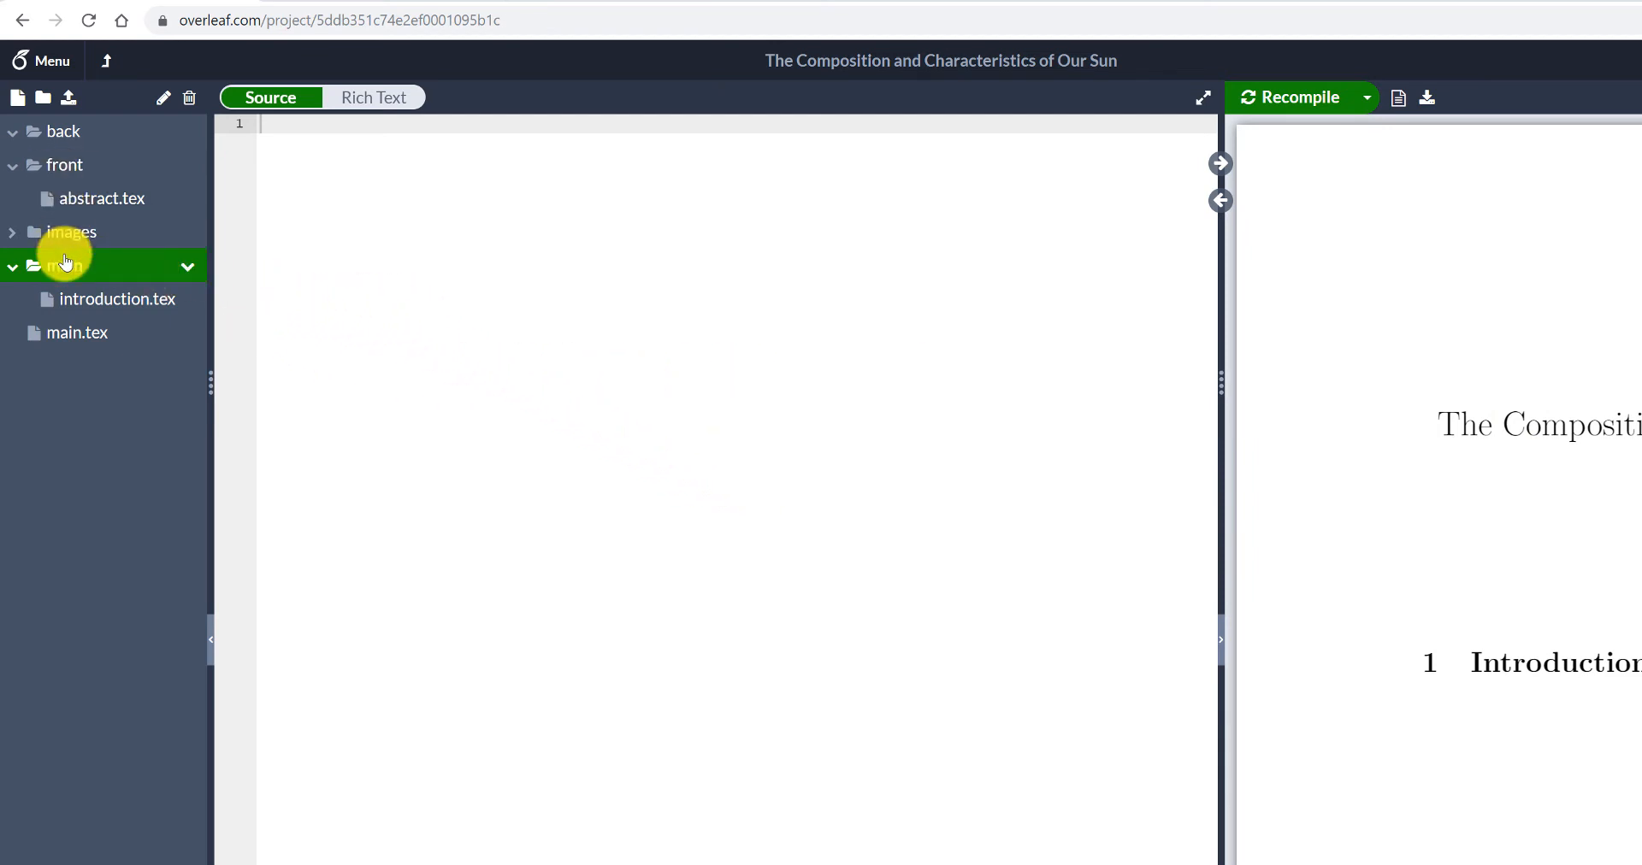
# - Add a new file named suninterior.tex to the main folder
pyautogui.click(18, 98)
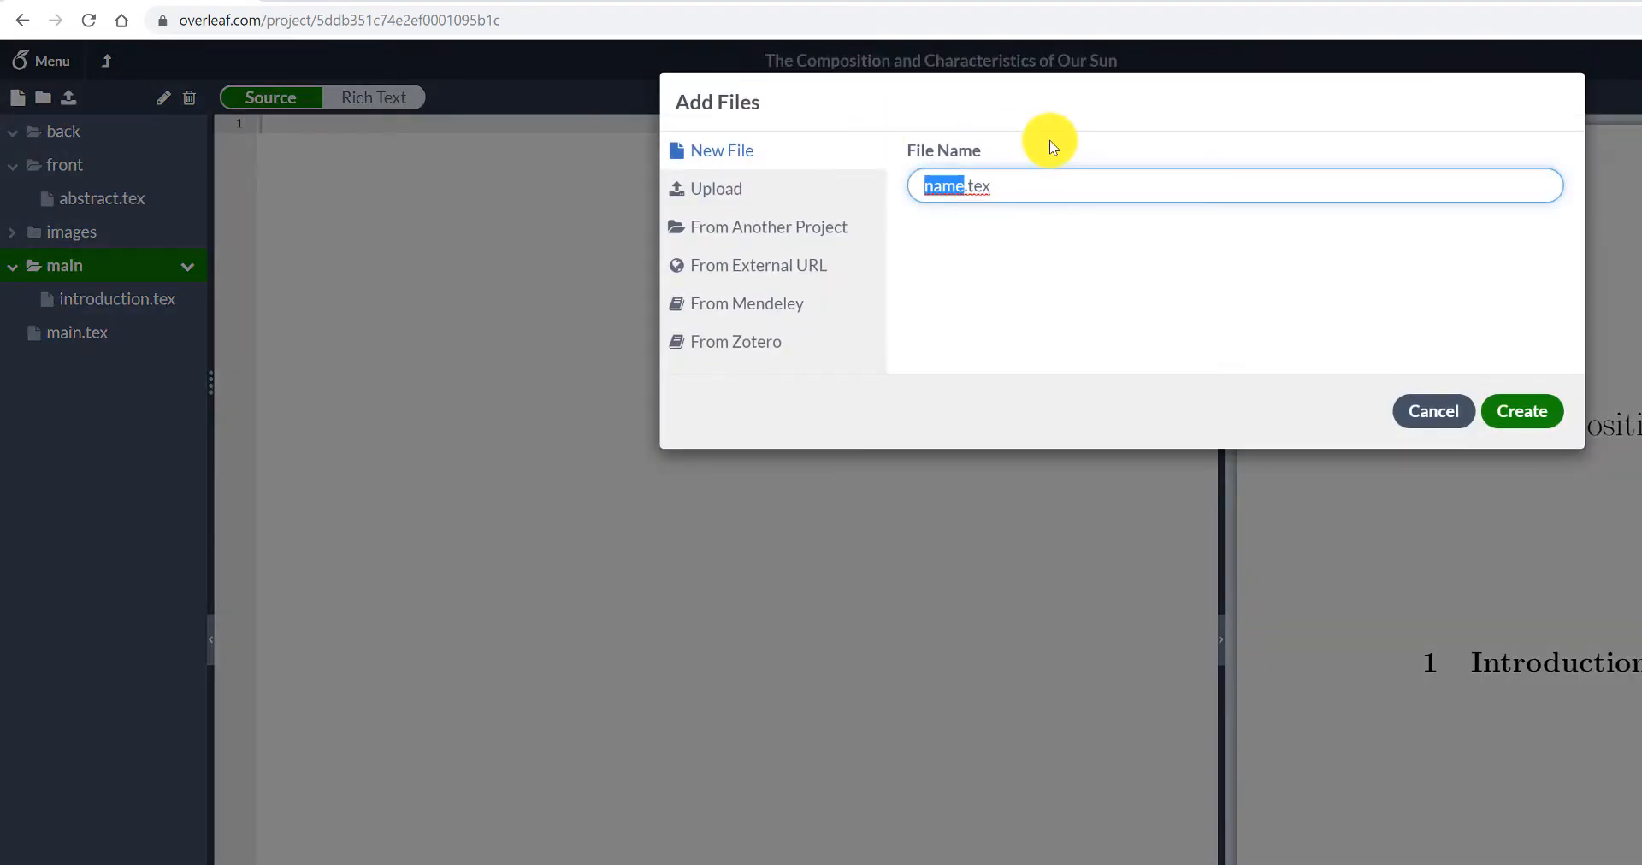
pyautogui.write('suninterior')
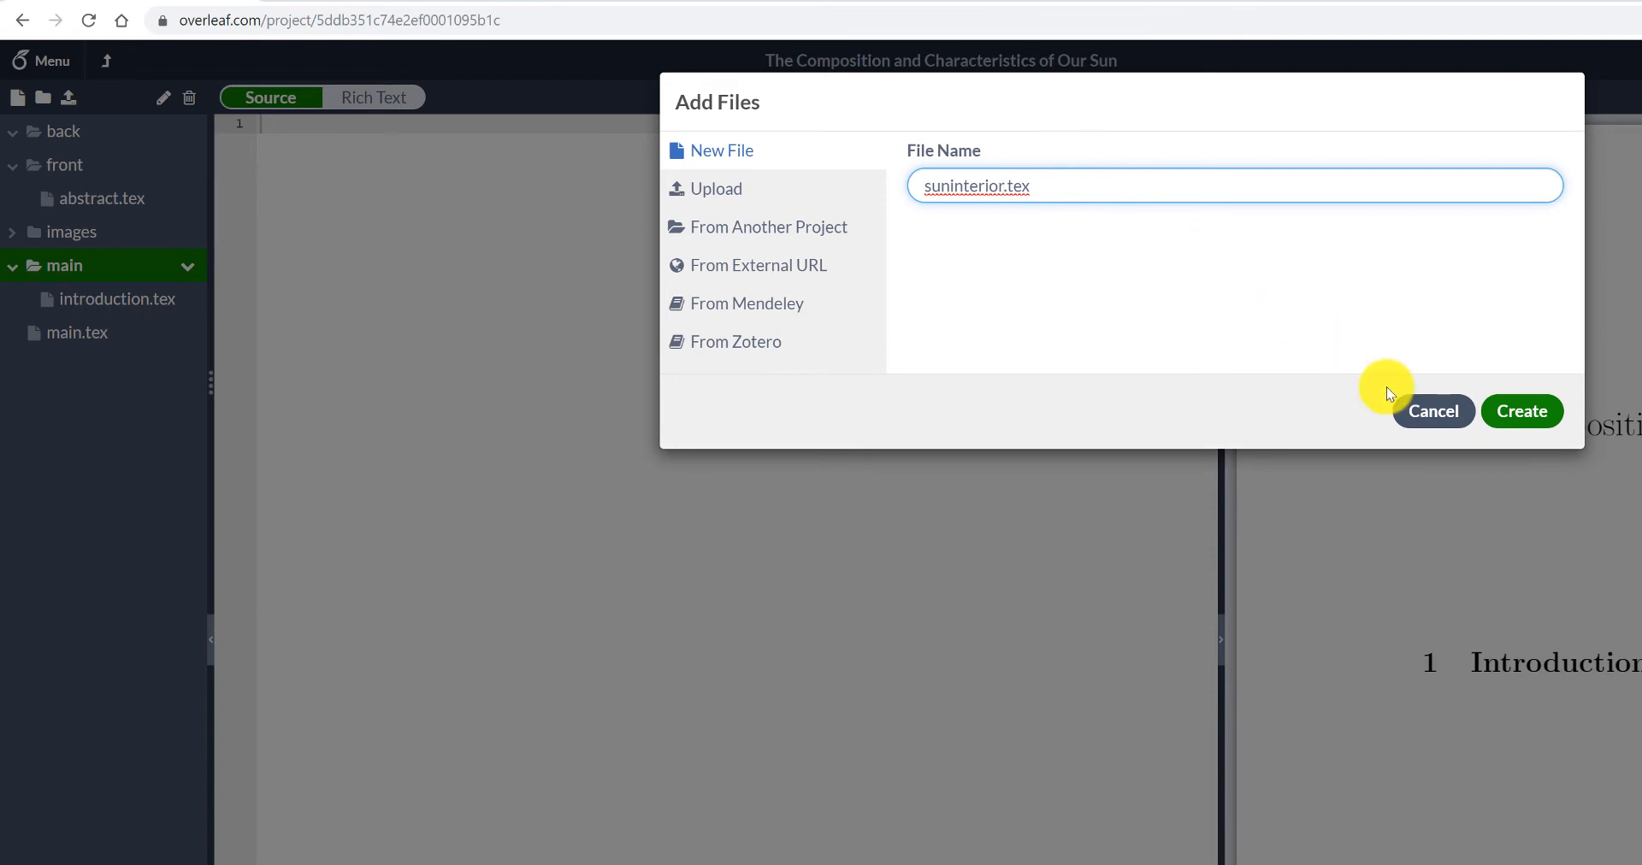
pyautogui.click(1512, 411)
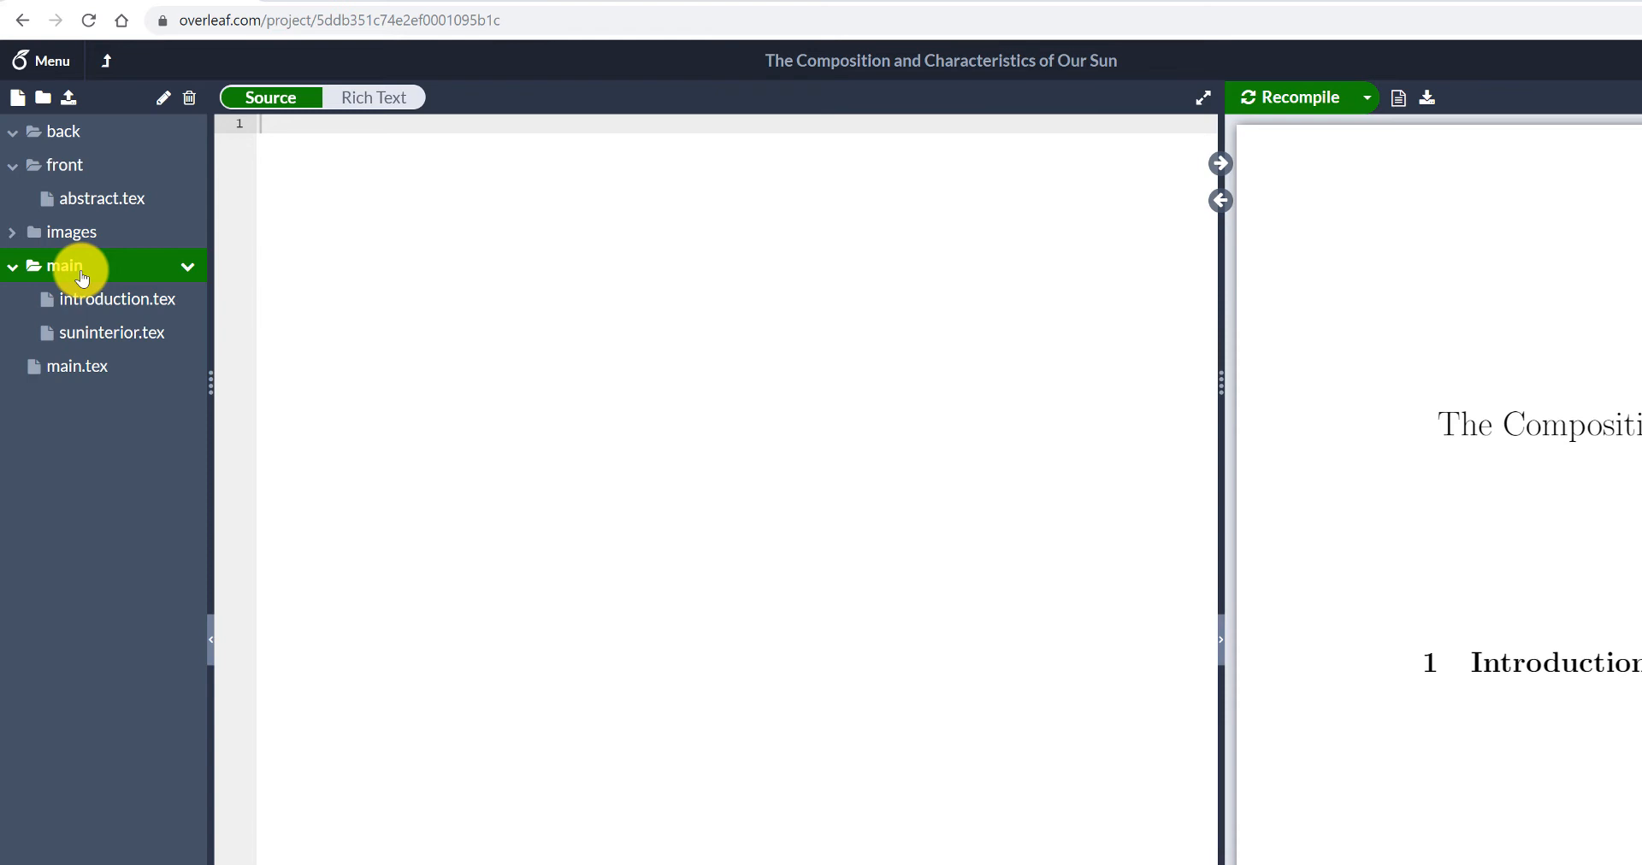
# - Add a new file named solaractivity.tex to the main folder
pyautogui.click(17, 98)
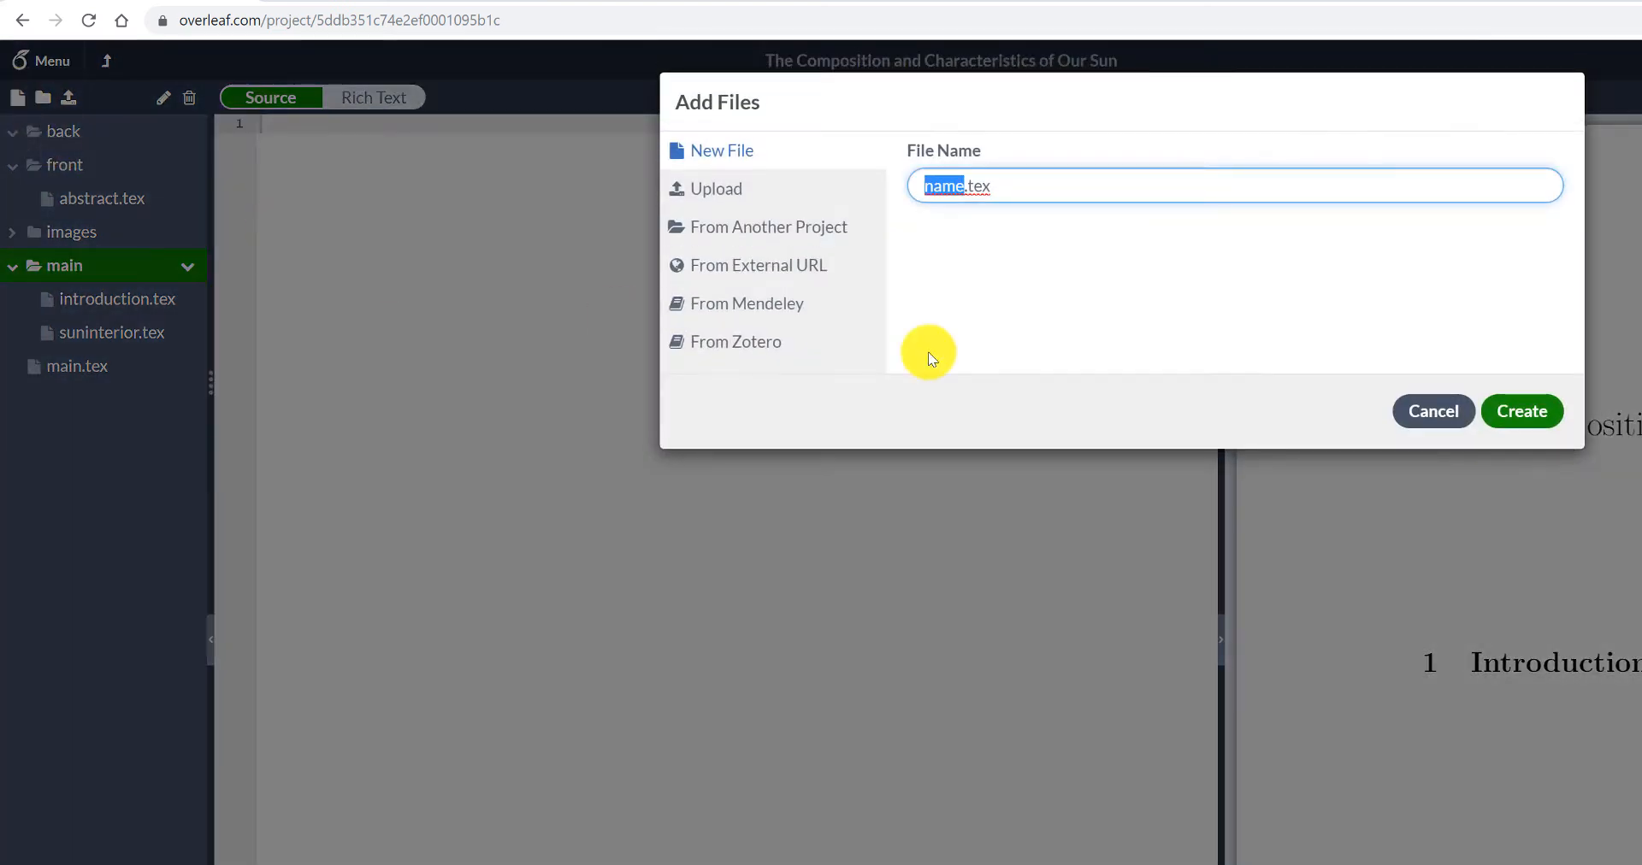
pyautogui.write('solaractivity')
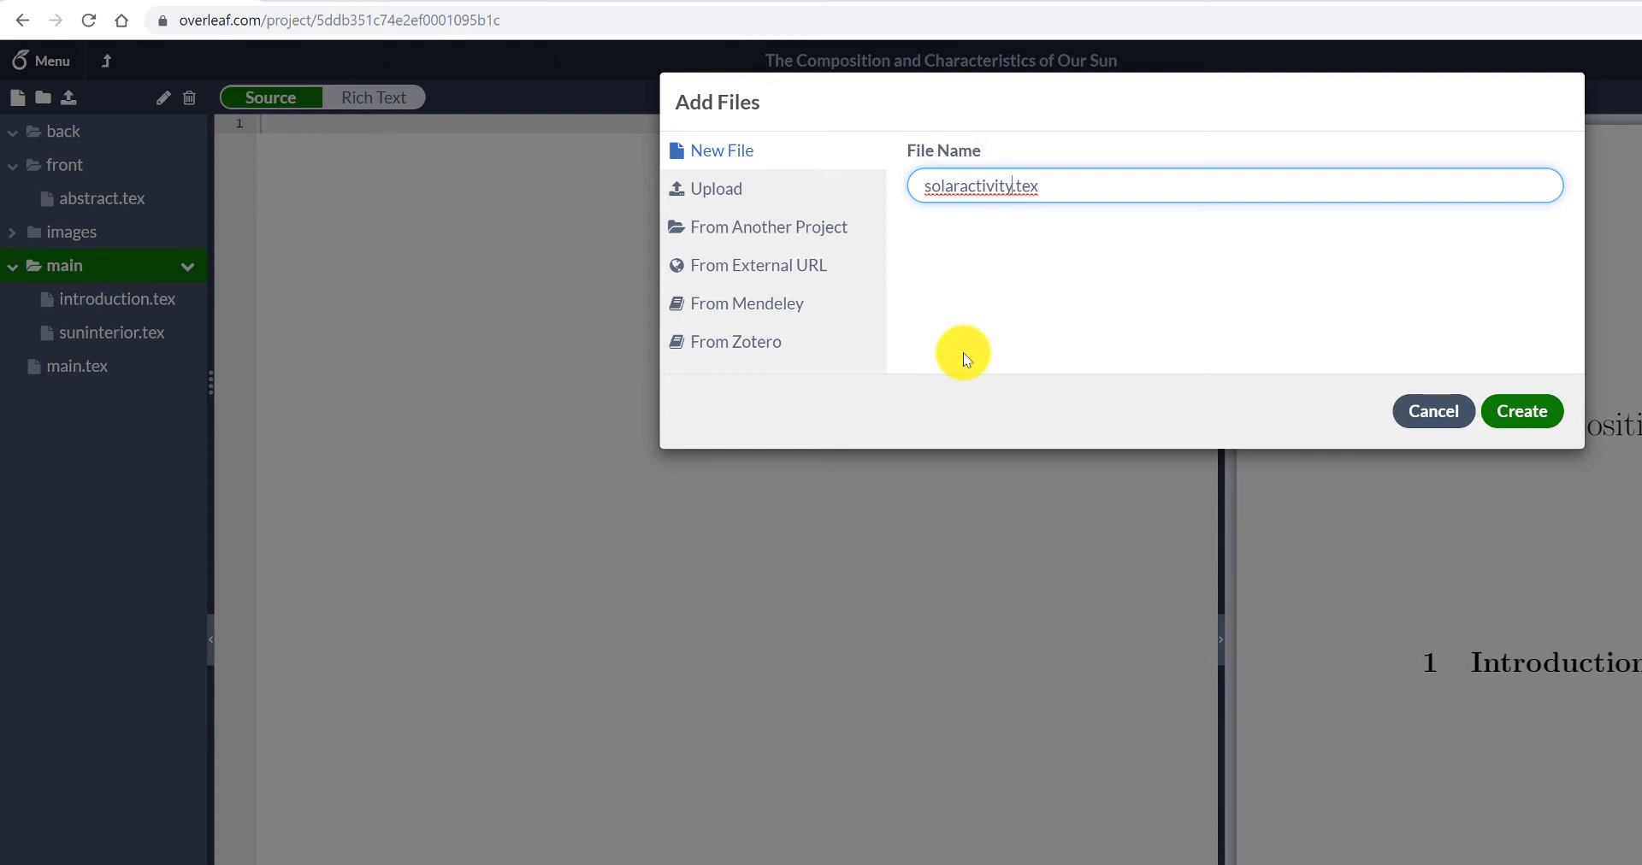
pyautogui.click(1529, 406)
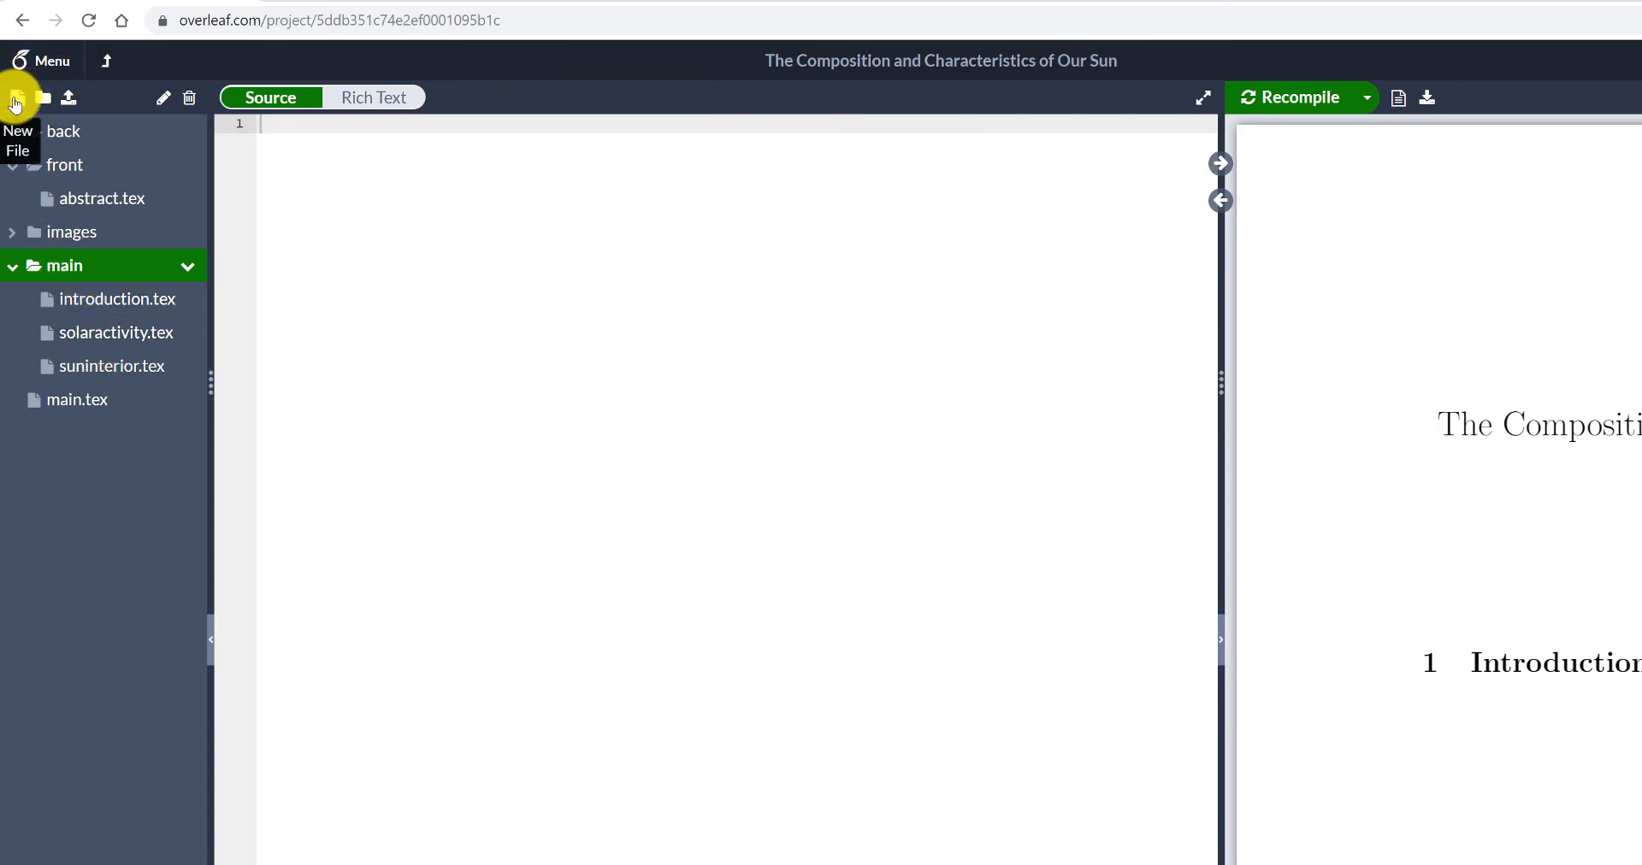
# - Add a new file named sunlifecycle.tex to the main folder
pyautogui.click(16, 98)
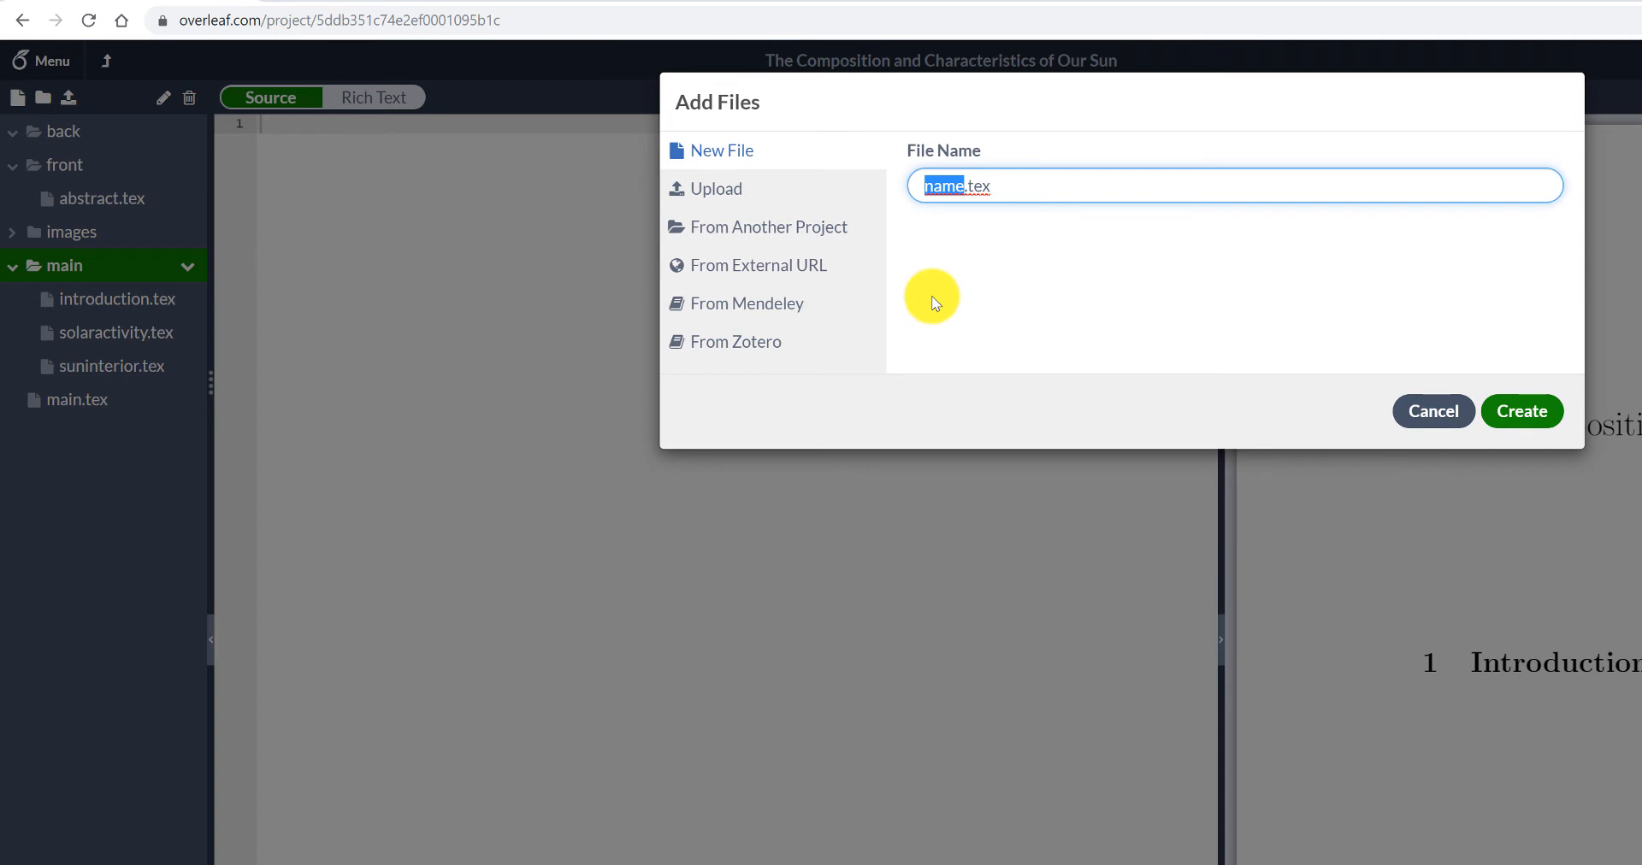
pyautogui.write('sunlifecycle')
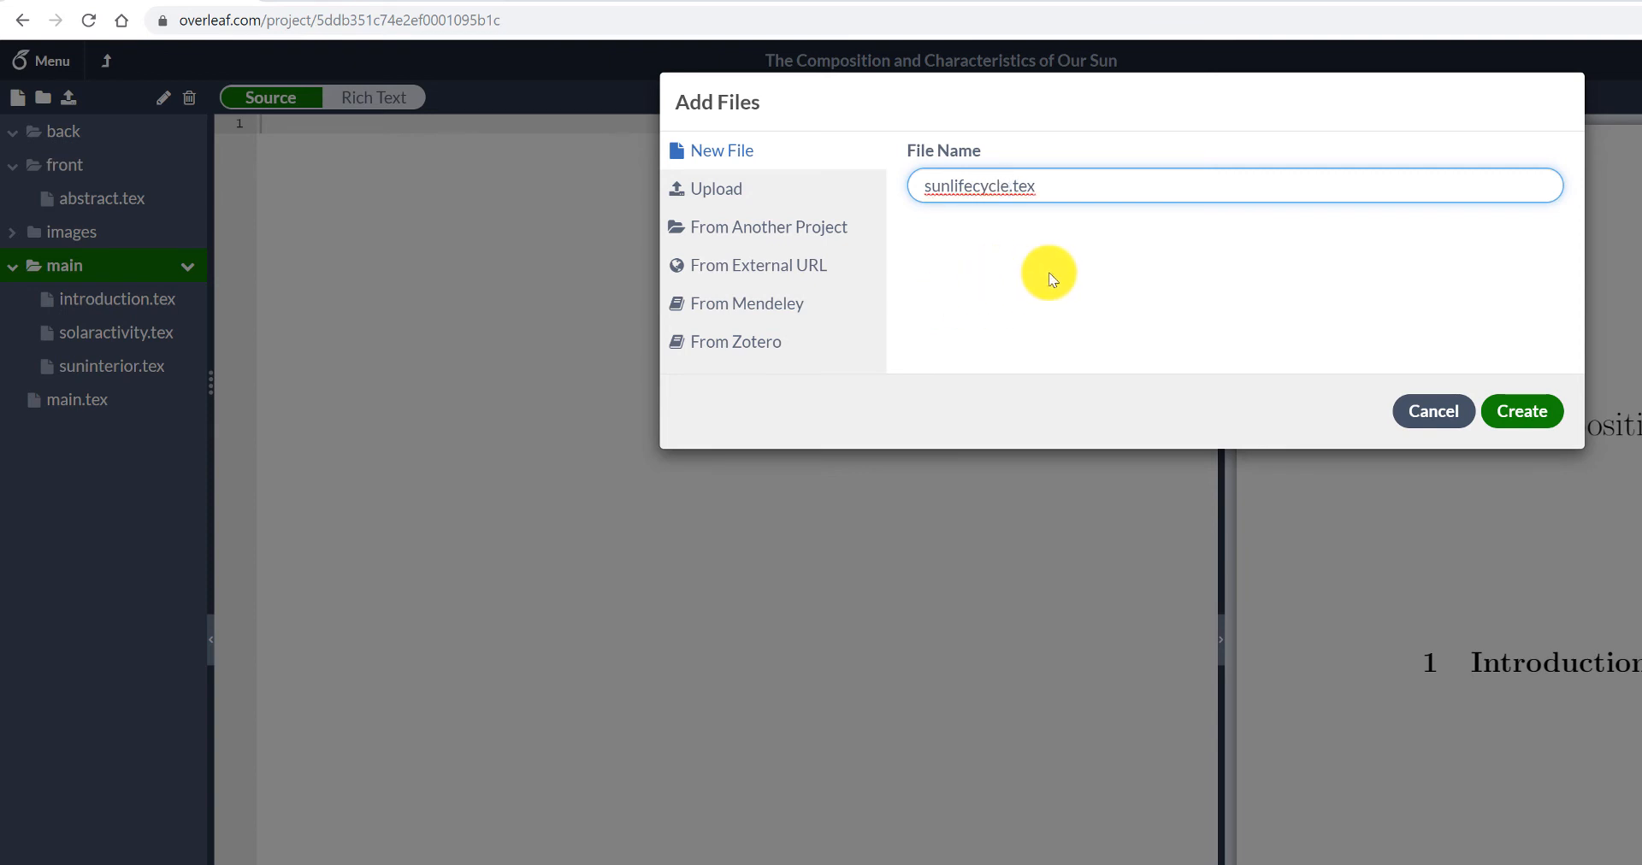
pyautogui.click(1523, 412)
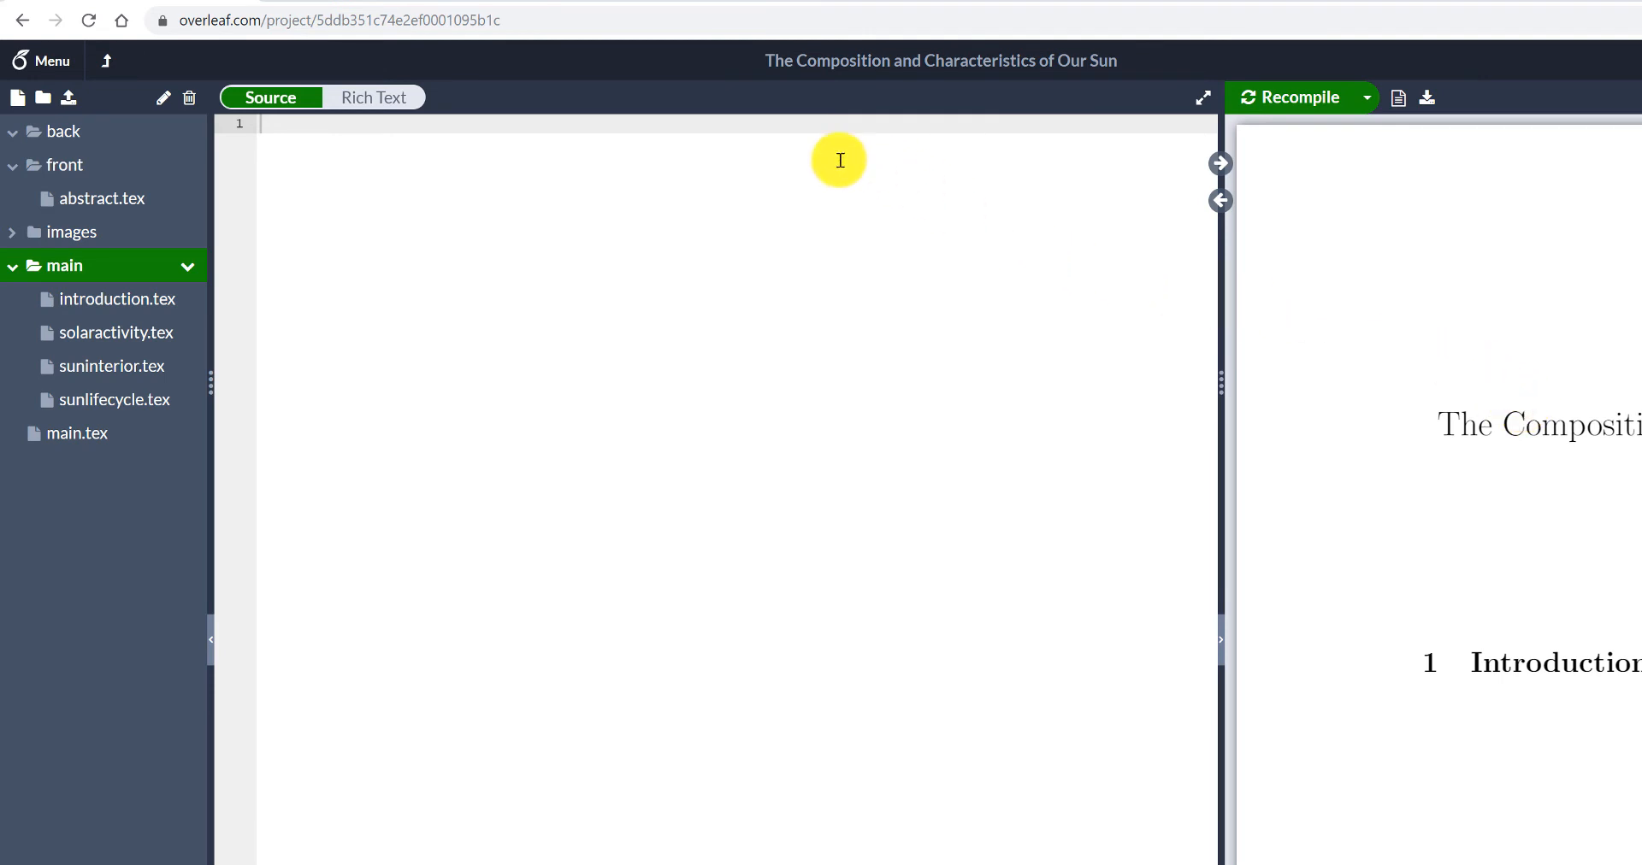
# - Add a new file named conclusion.tex to the main folder
pyautogui.click(12, 101)
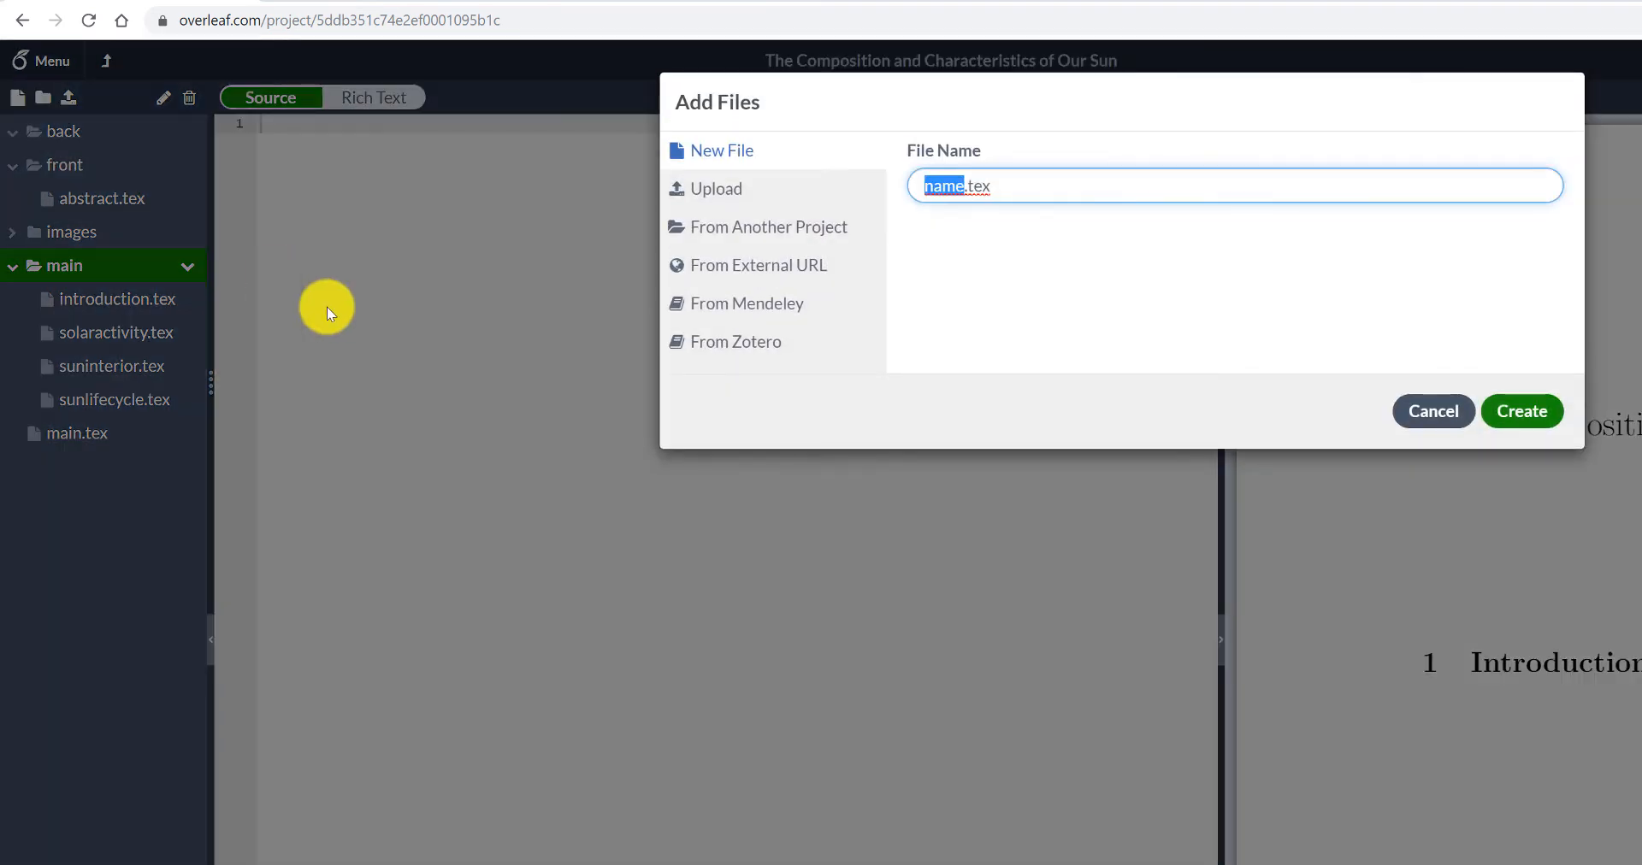
pyautogui.write('conclusion')
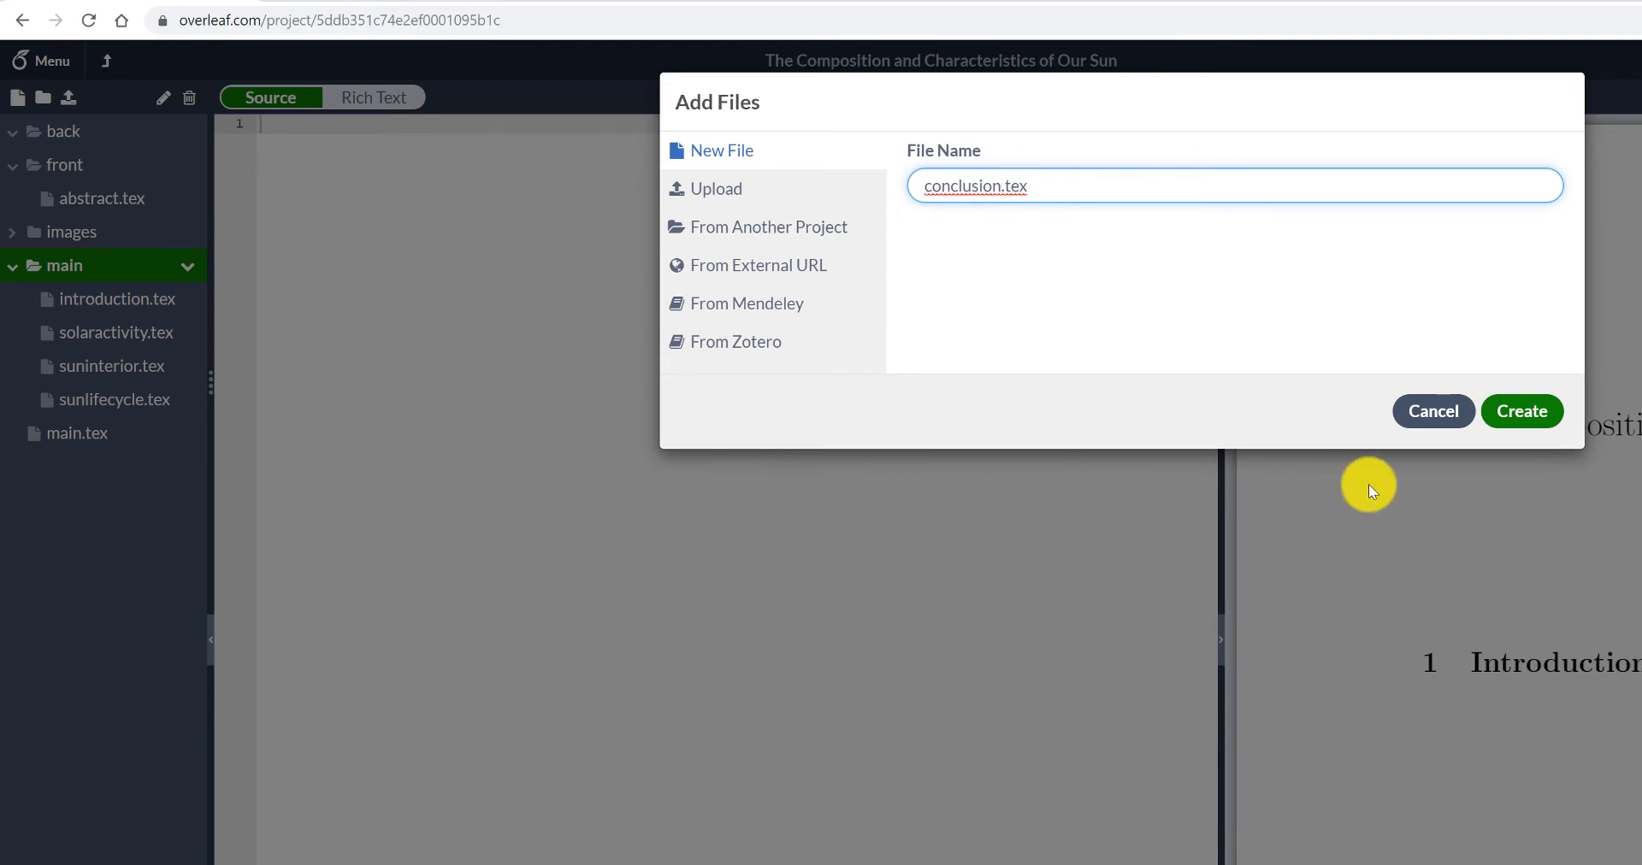
pyautogui.click(1498, 413)
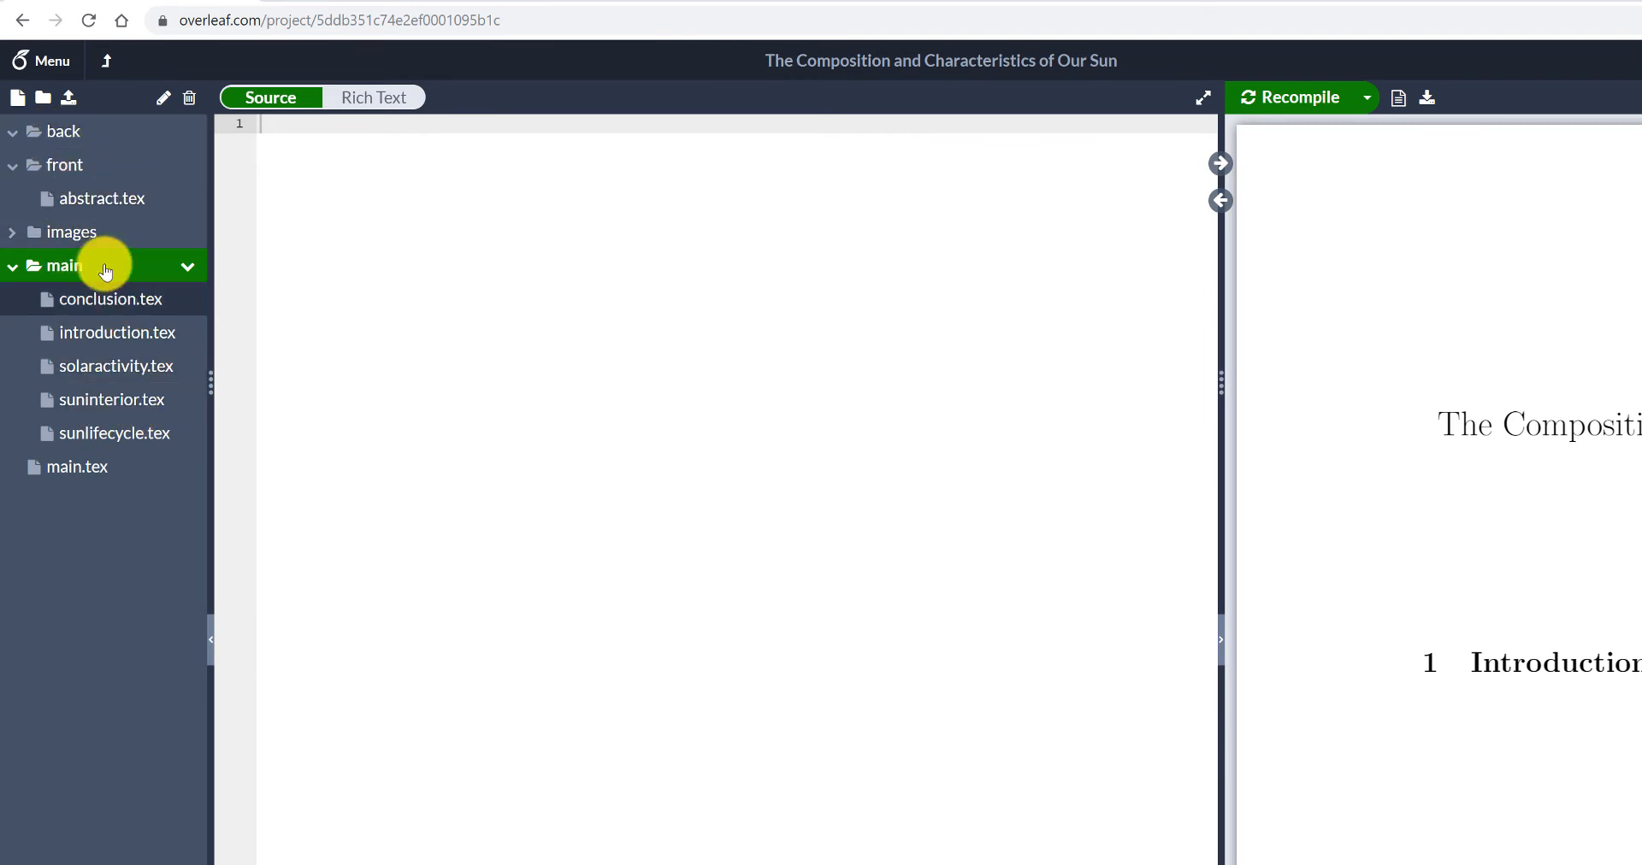
# - Create a new file named bibliography.tex inside the back folder
pyautogui.click(59, 135)
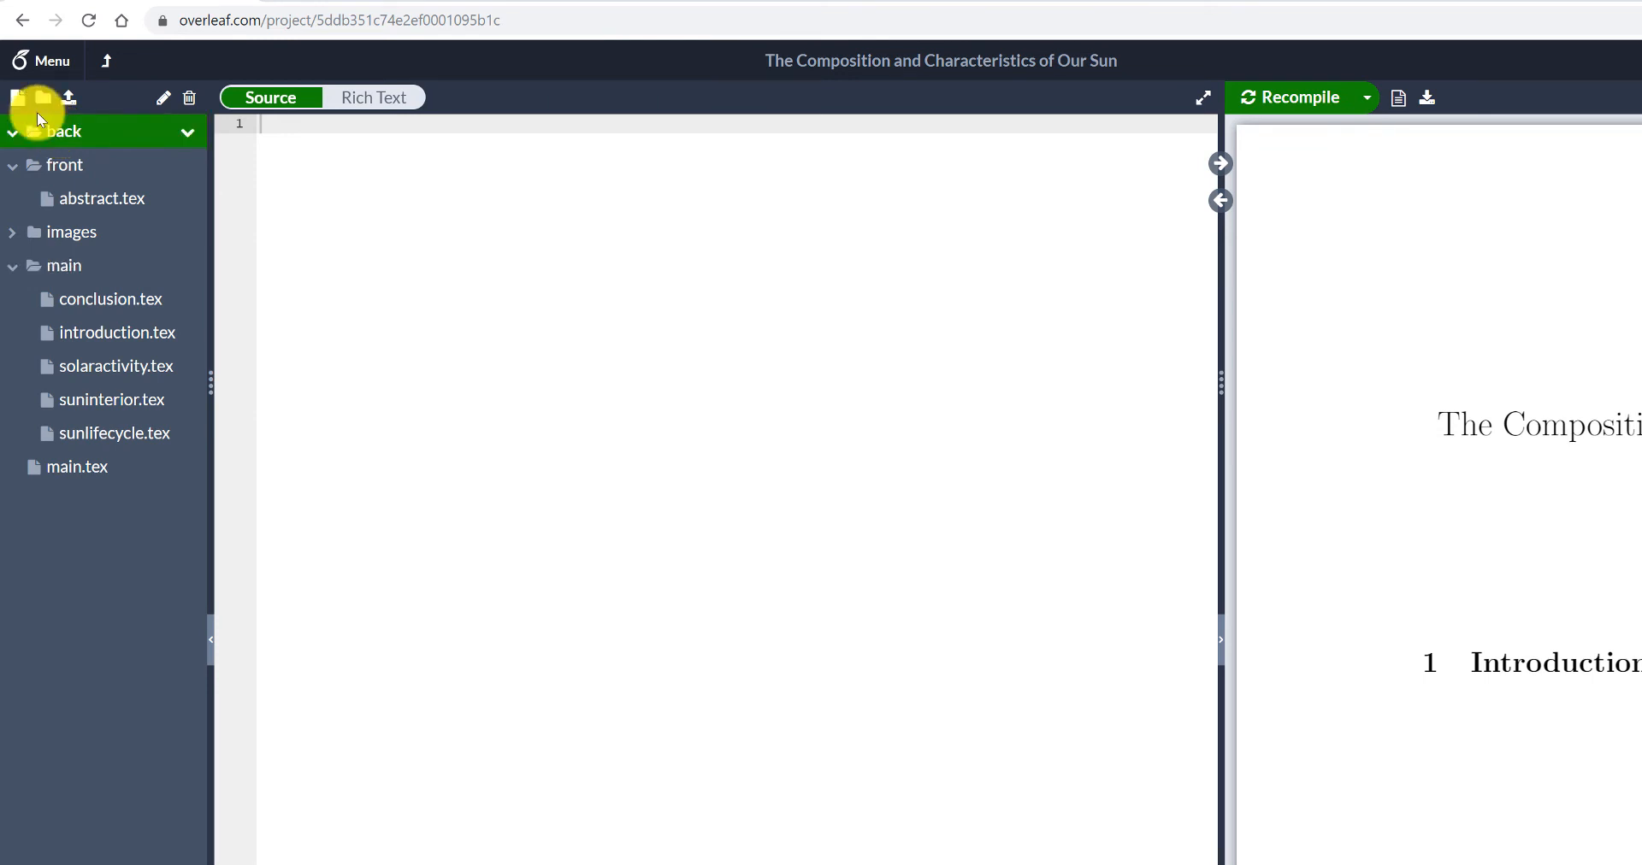
pyautogui.click(18, 99)
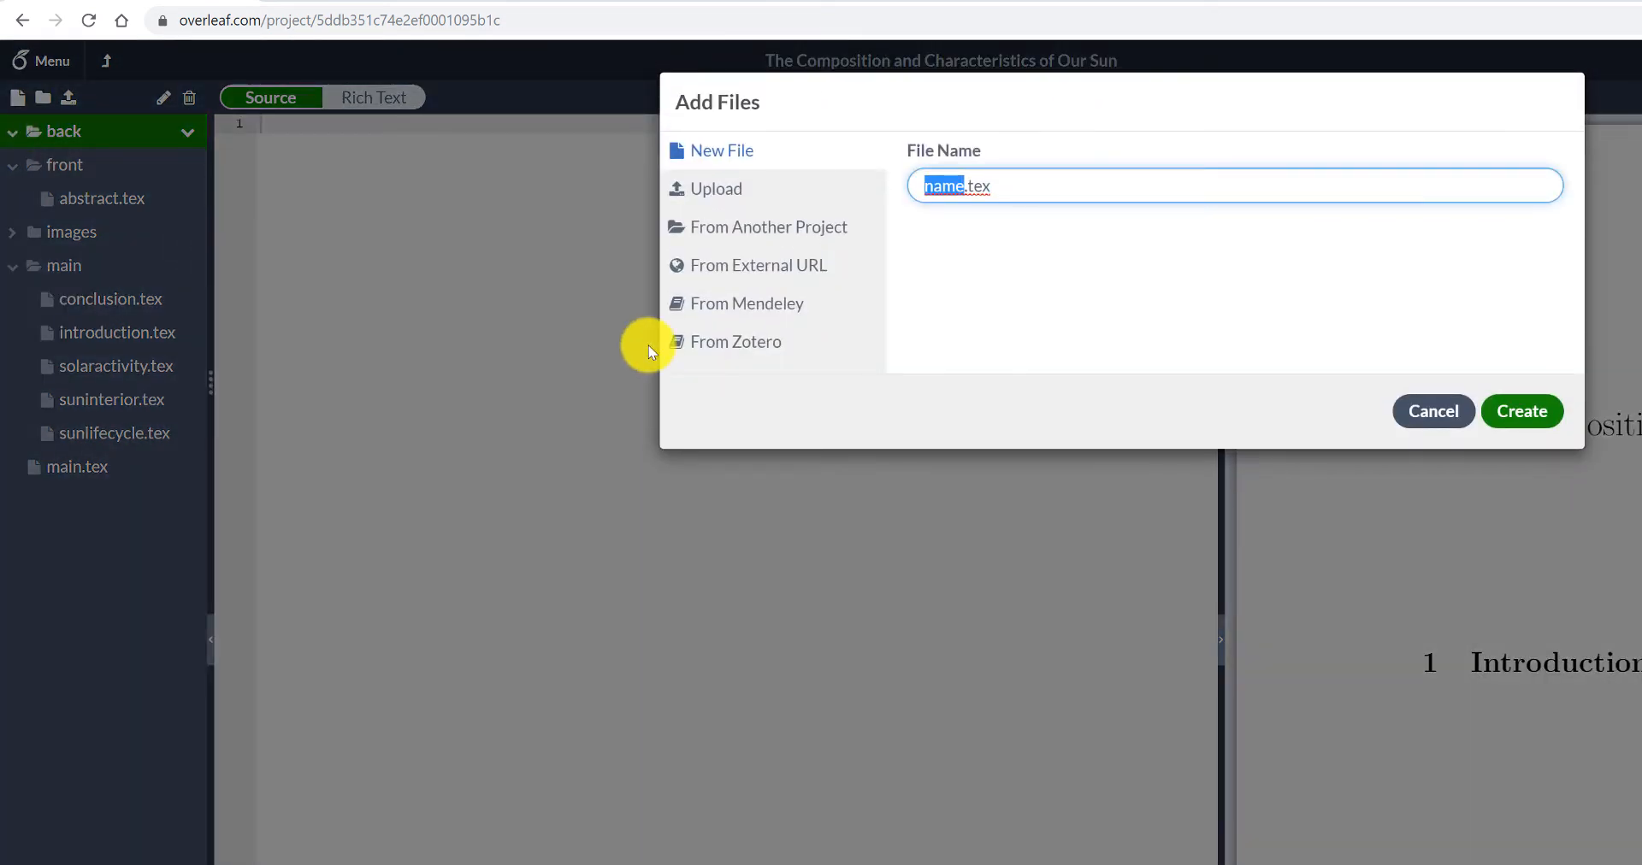
pyautogui.write('bibliography')
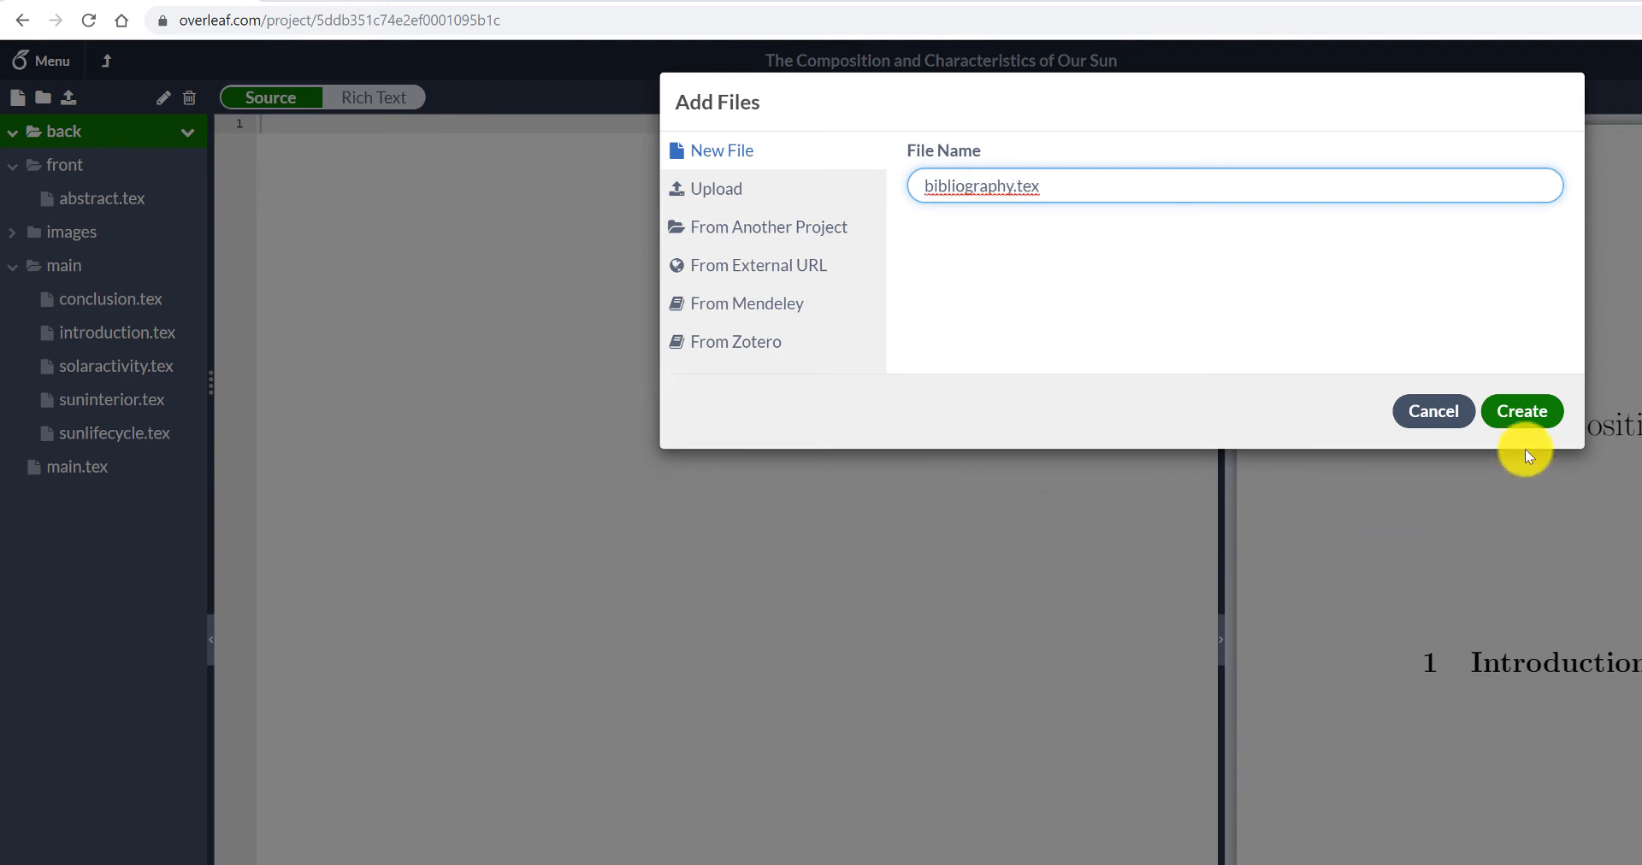
pyautogui.click(1524, 412)
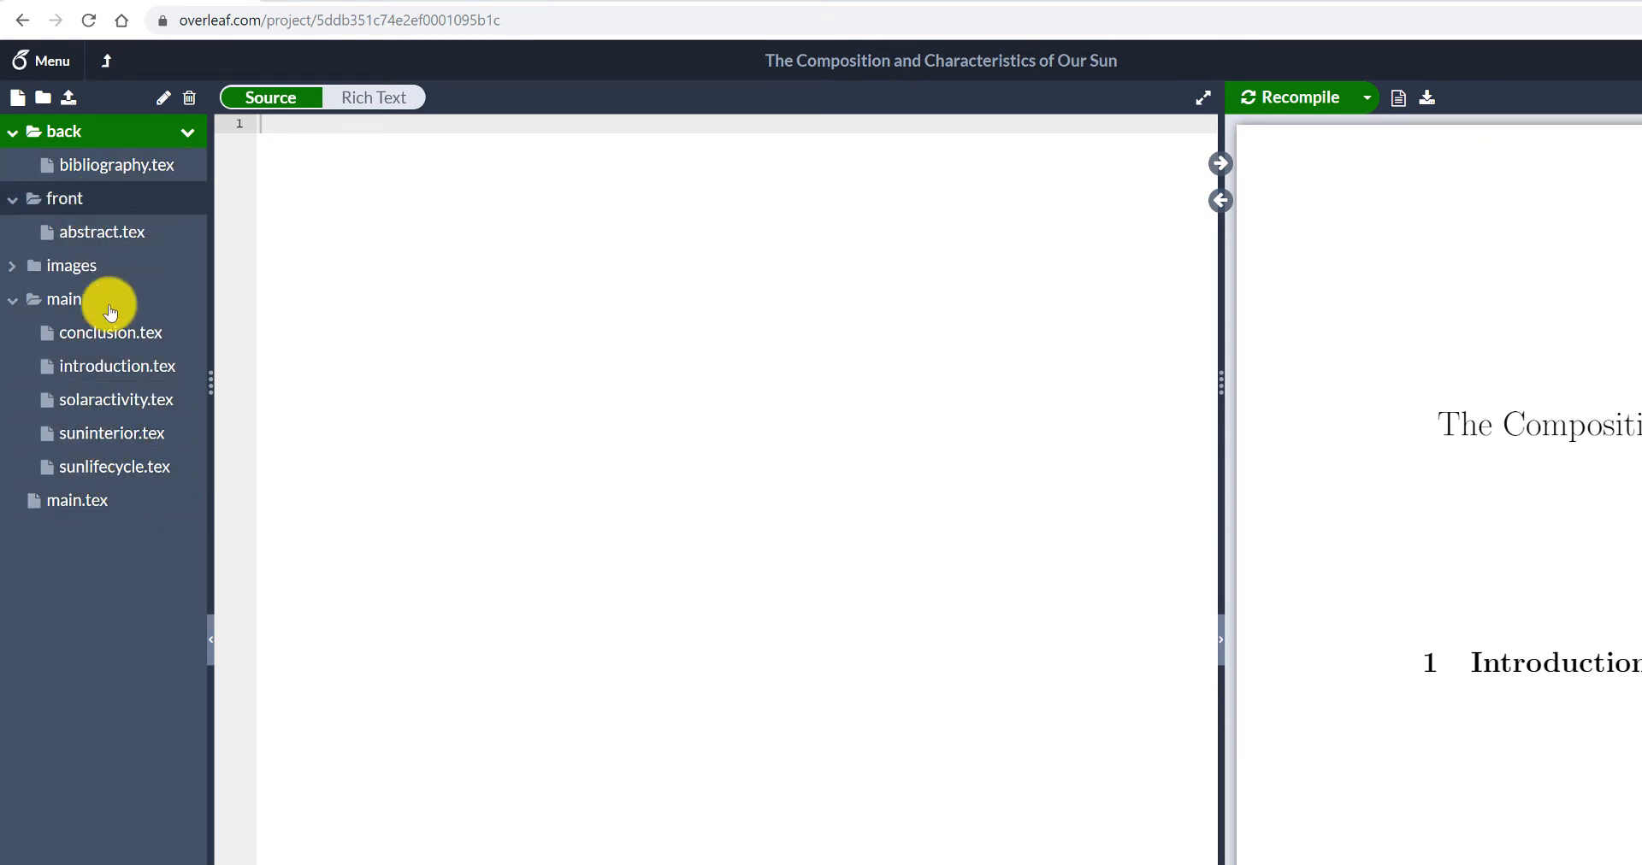
# - Move the \section{Introduction} line from main.tex into introduction.tex, and recompile the project with main.tex open
pyautogui.click(92, 498)
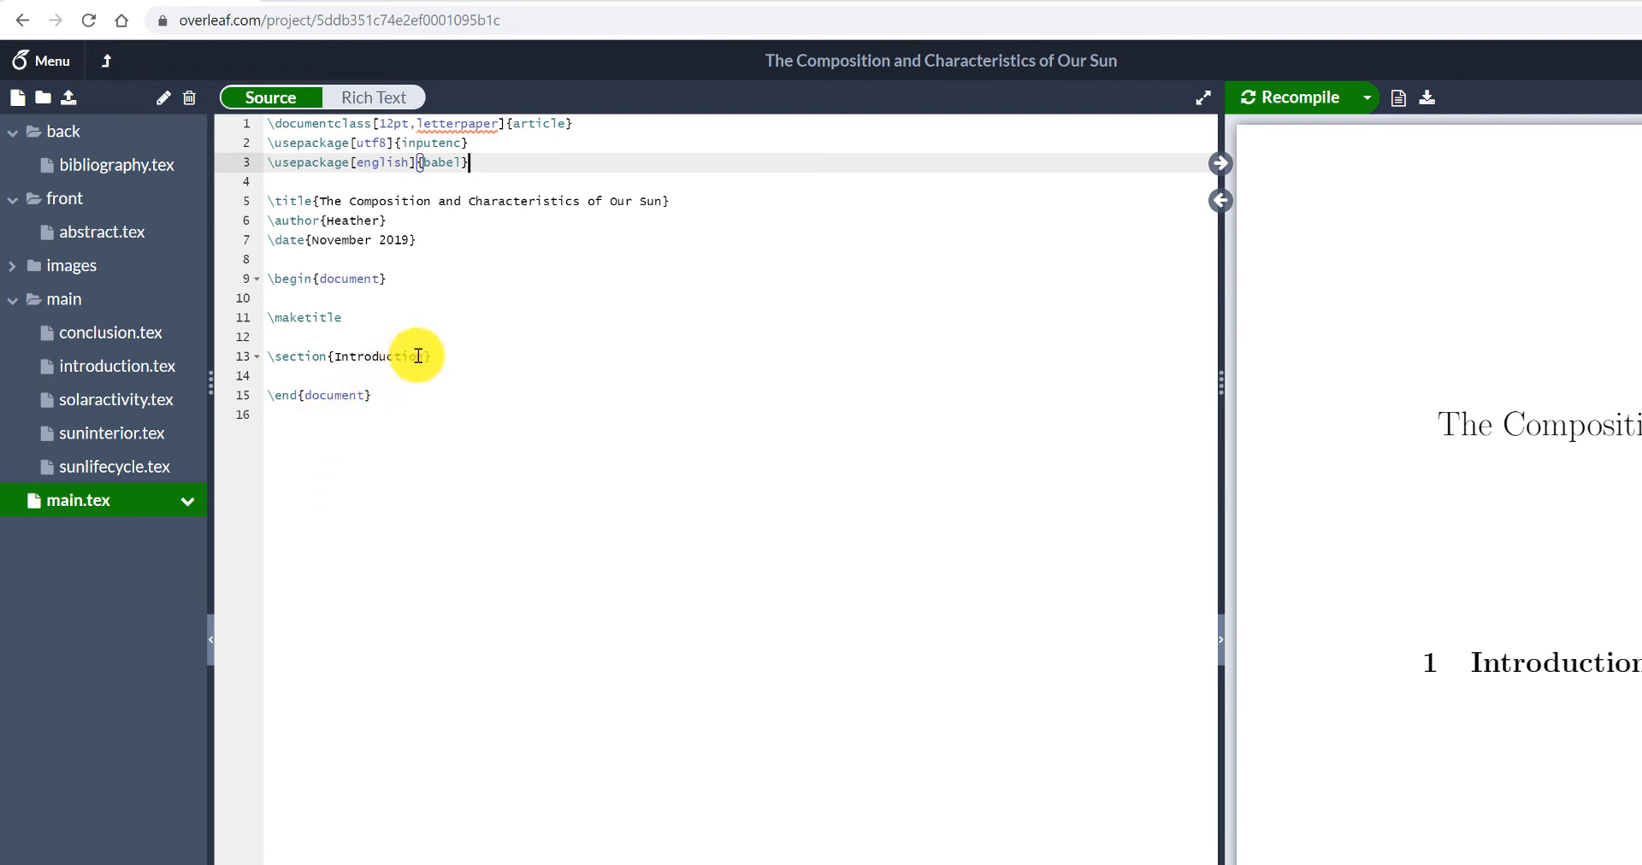
pyautogui.moveTo(435, 355); pyautogui.dragTo(263, 353)
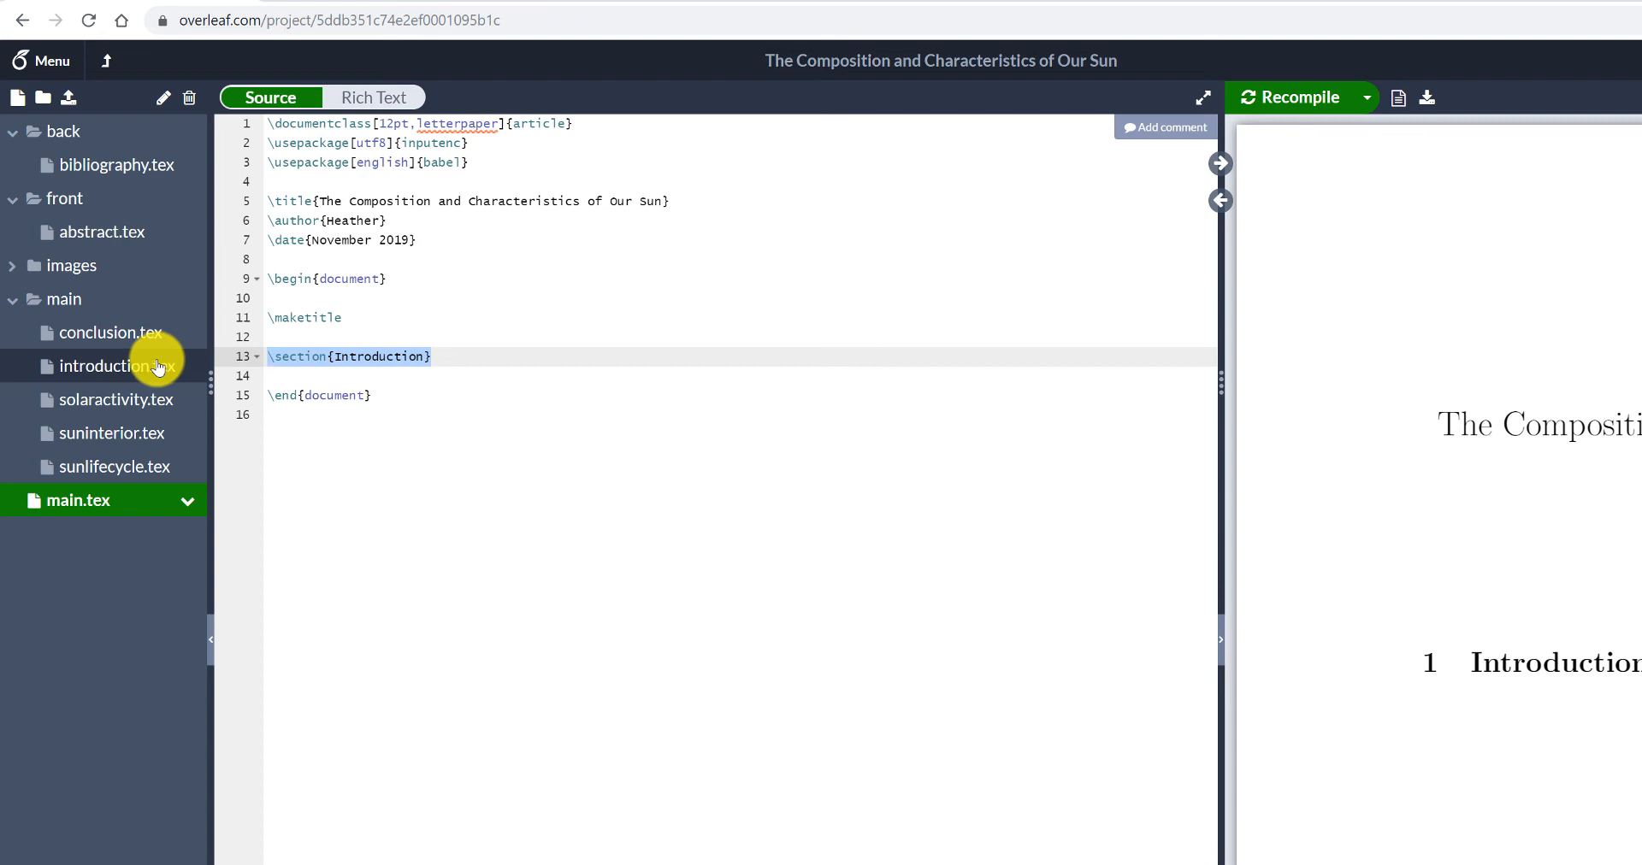
pyautogui.hotkey('ctrl', 'x')
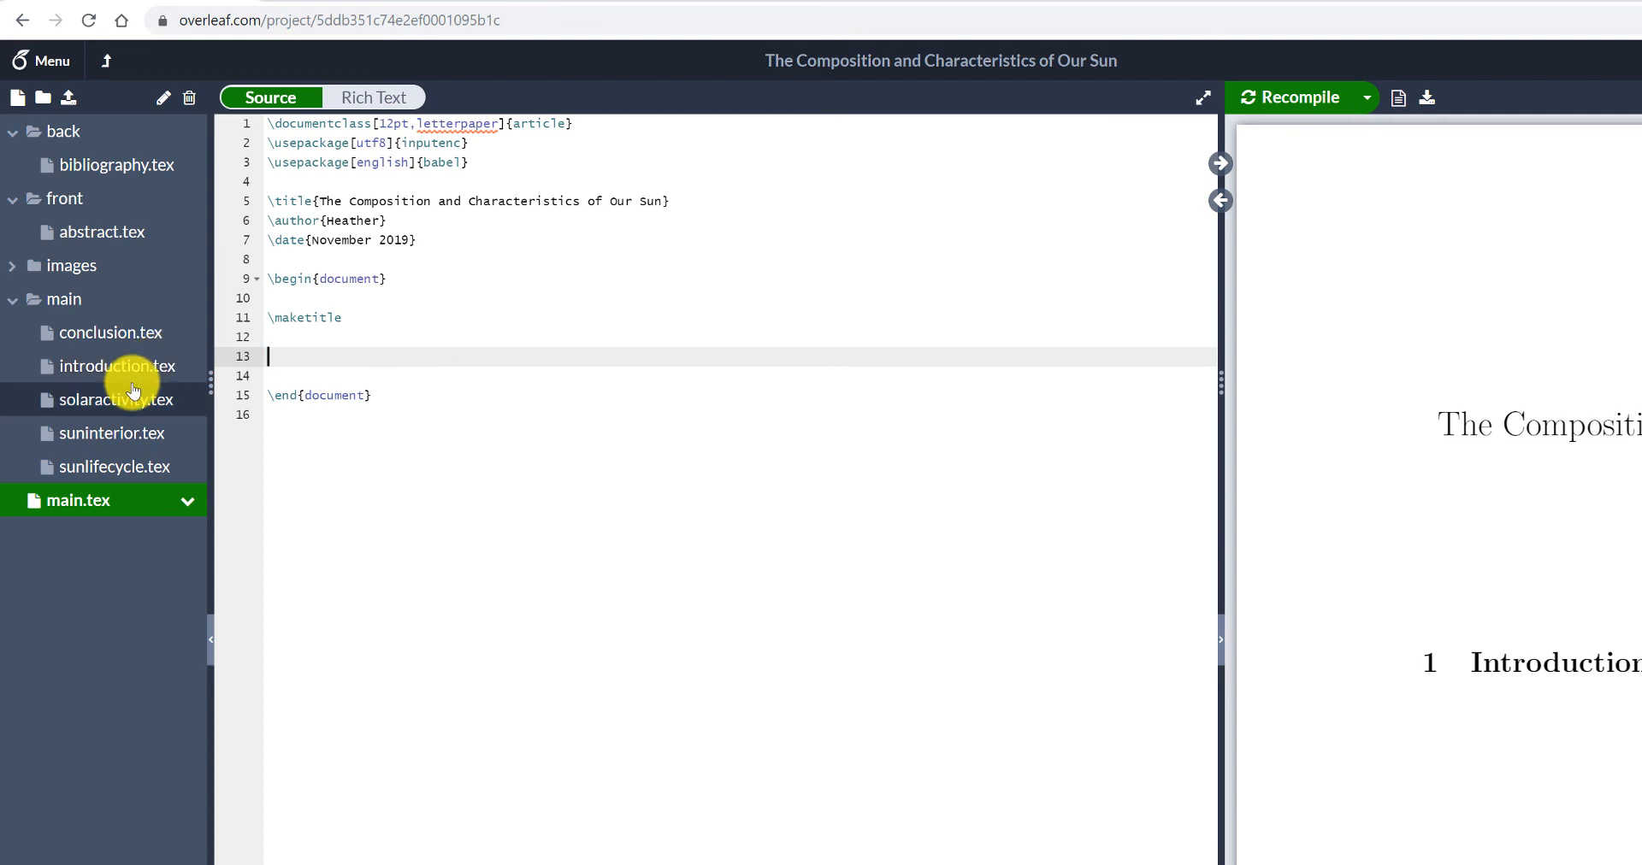
pyautogui.click(98, 376)
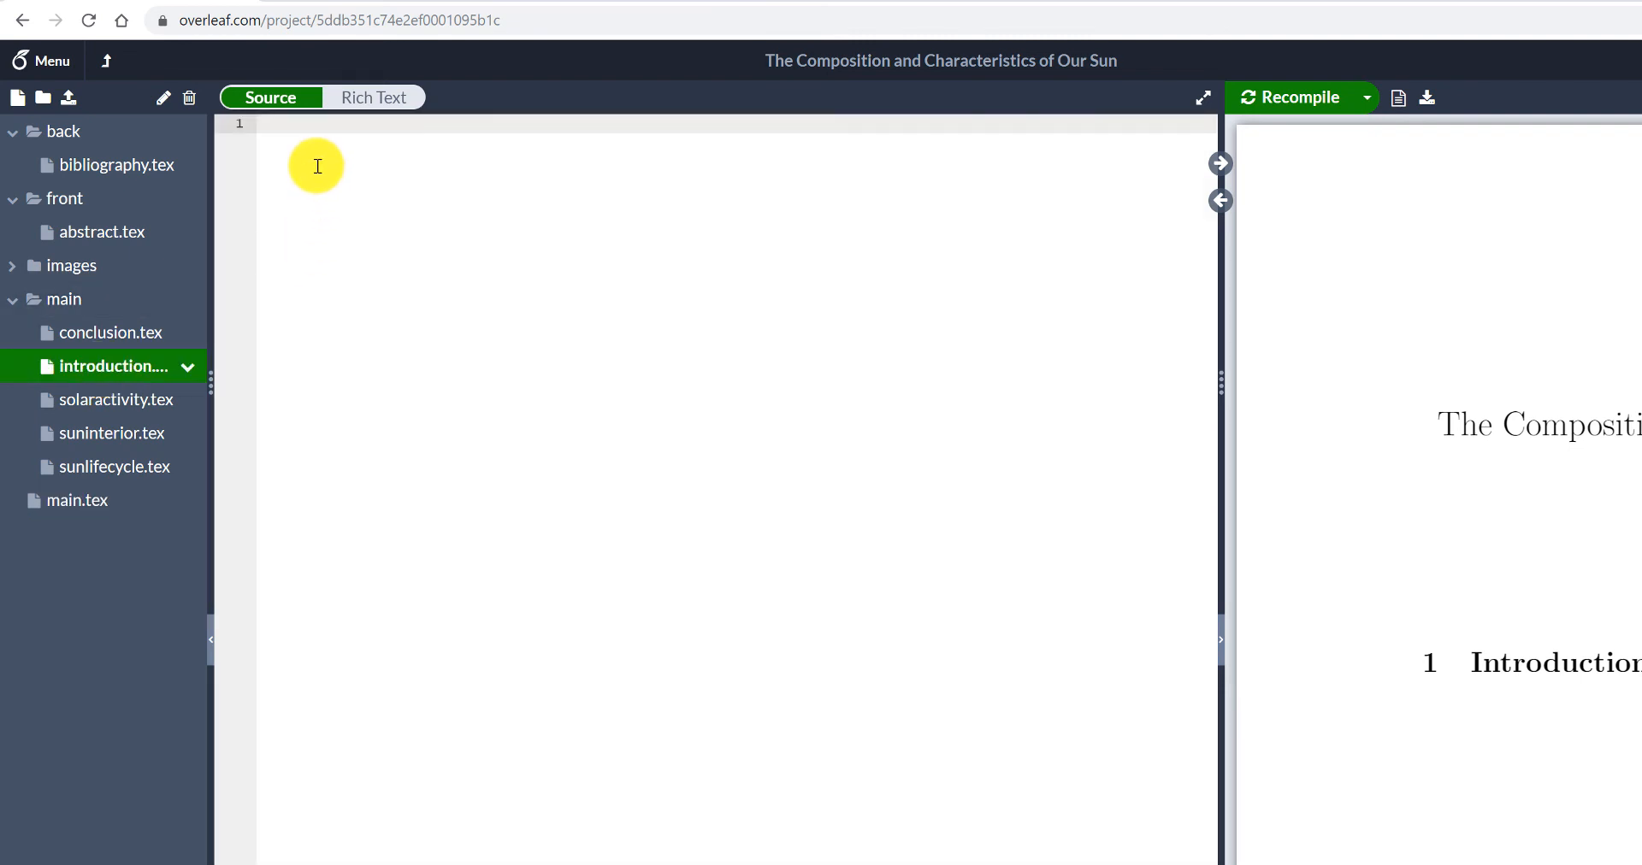
pyautogui.hotkey('ctrl', 'v')
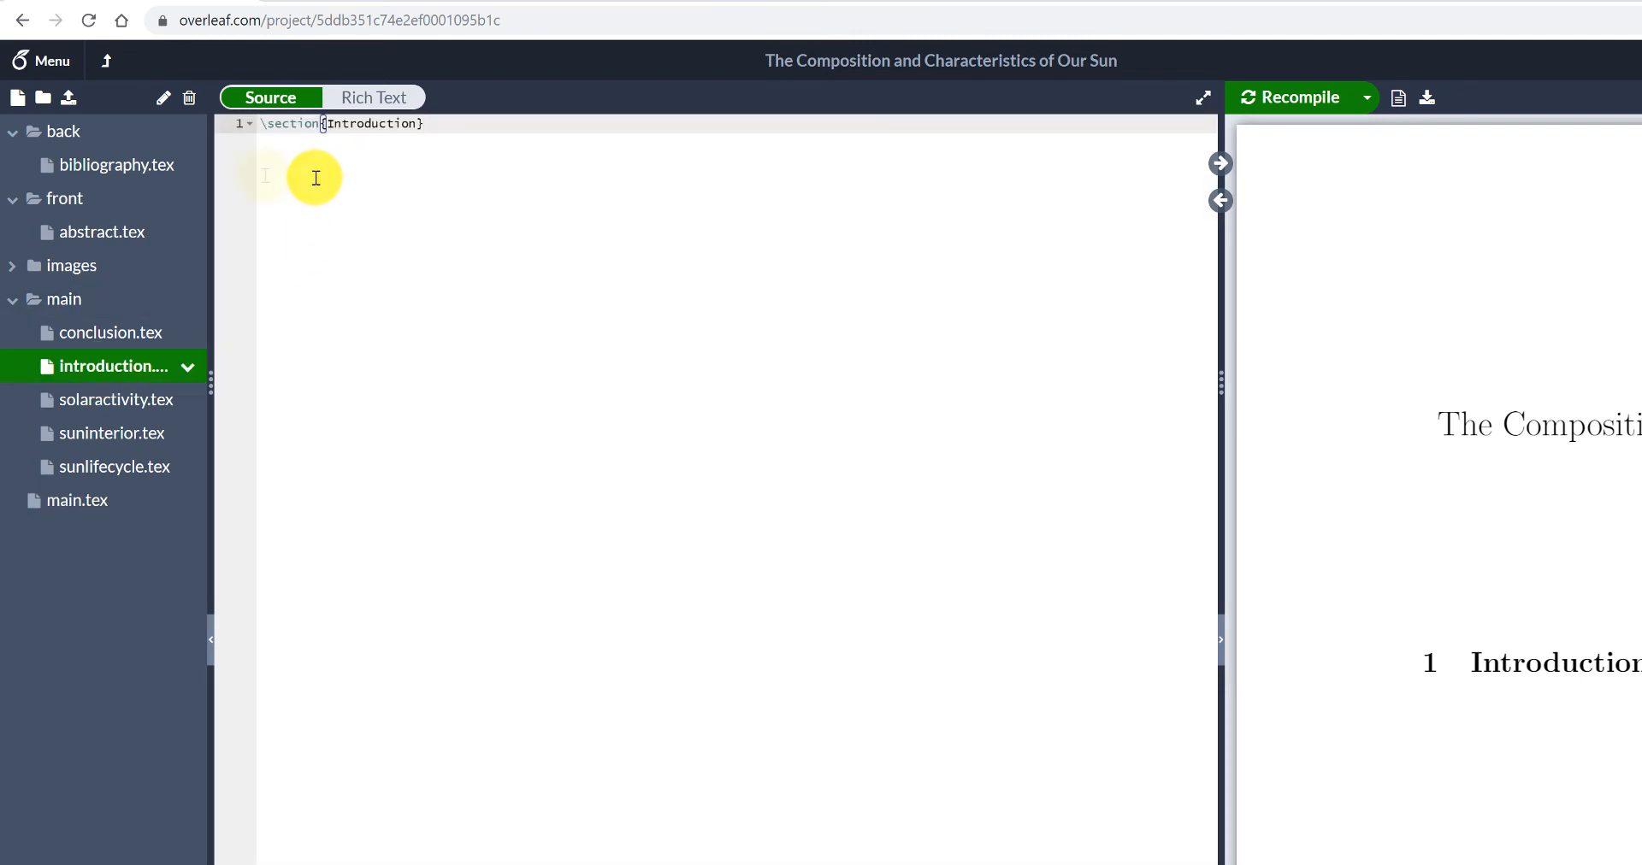
pyautogui.click(103, 500)
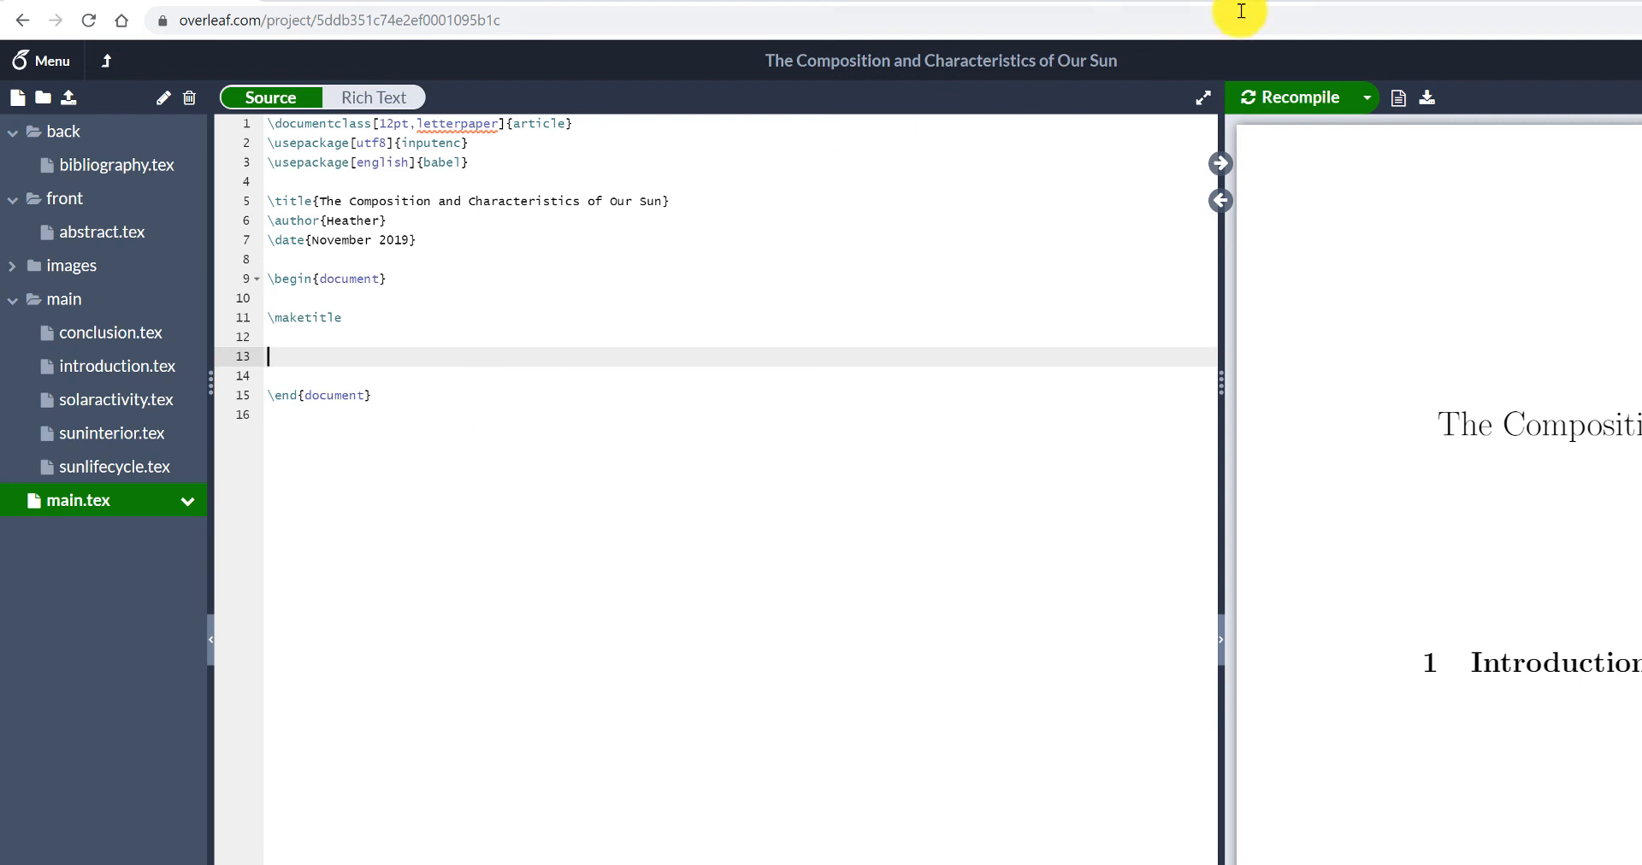
pyautogui.click(1289, 99)
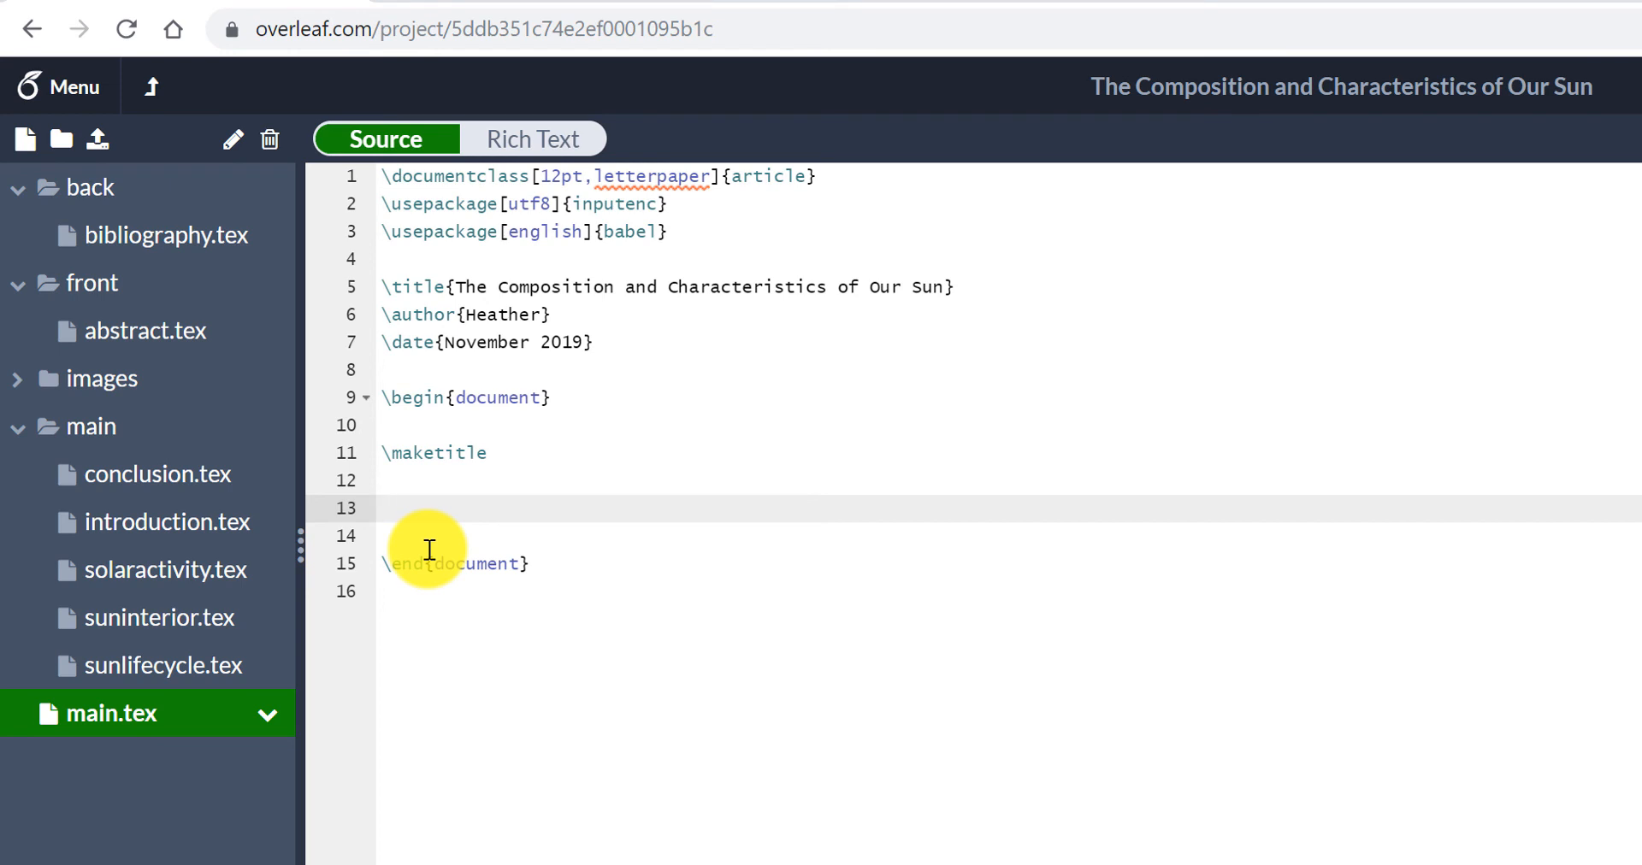
# - Insert \input{front/abstract.tex} on line 13 of main.tex, below \maketitle, and leave a blank line after it
pyautogui.write('\\input')
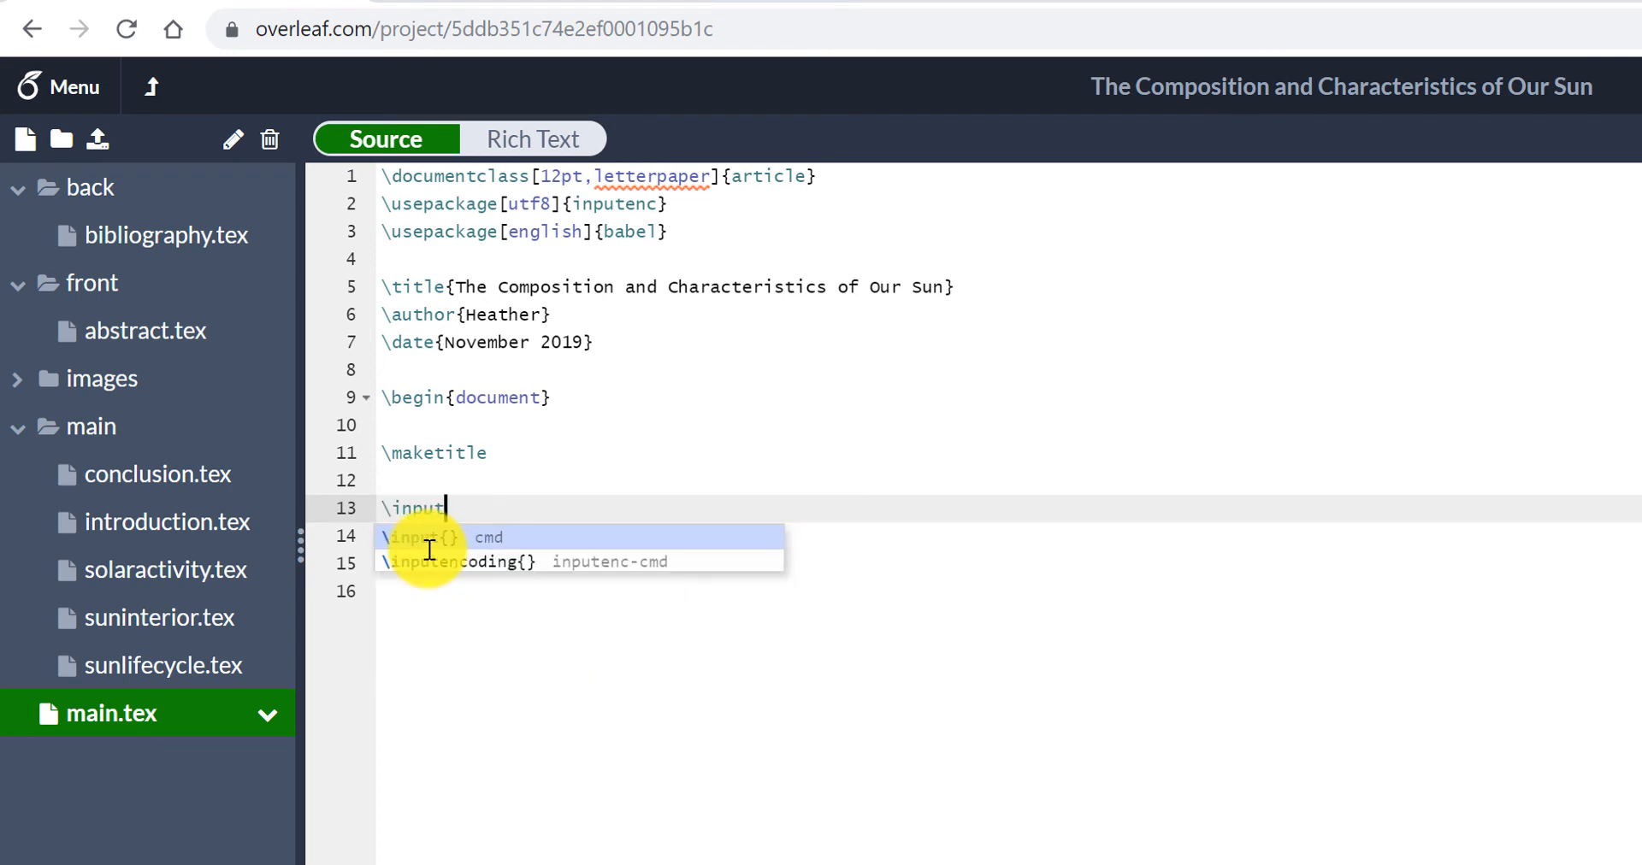
pyautogui.write('{')
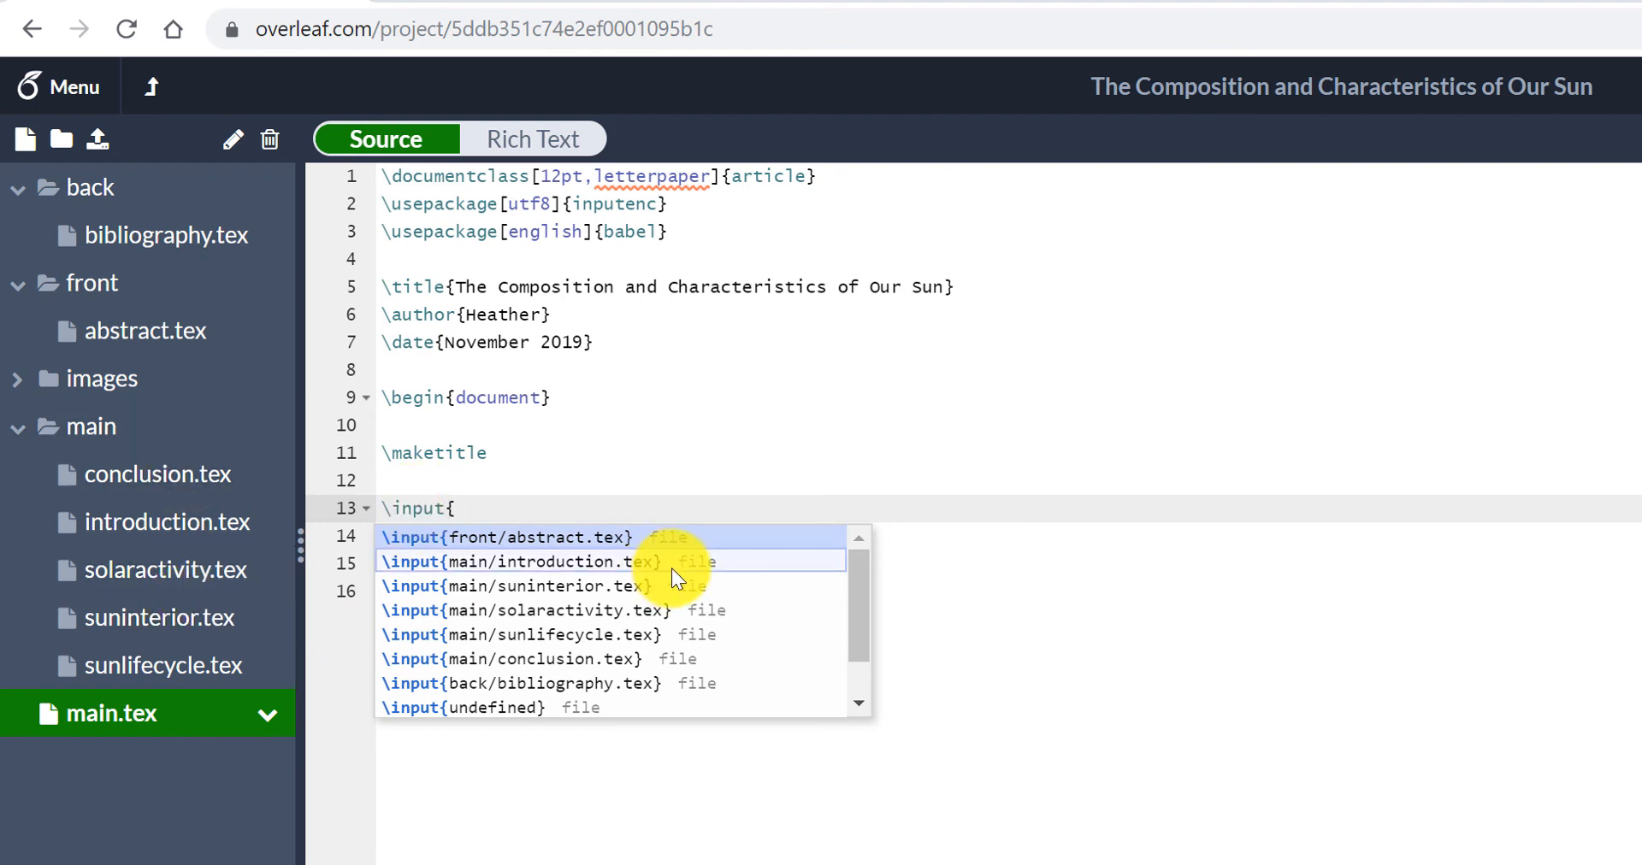
pyautogui.click(511, 534)
pyautogui.press('Return')
pyautogui.press('Return')
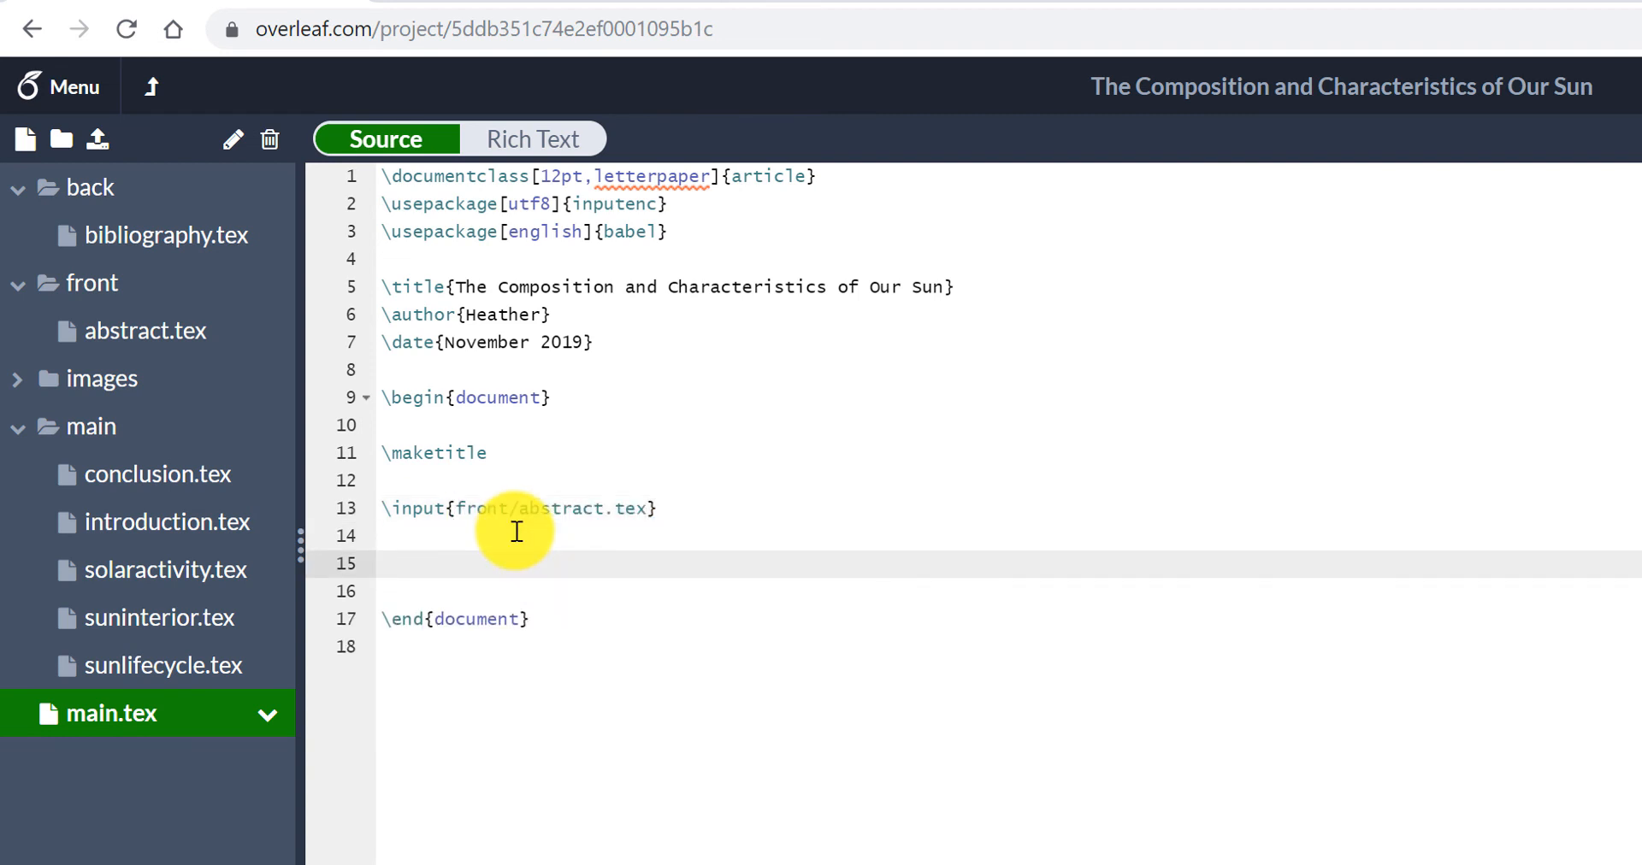
# - Add \input{main/introduction.tex} and \input{main/suninterior.tex} on consecutive lines below the abstract input in main.tex
pyautogui.write('\\input')
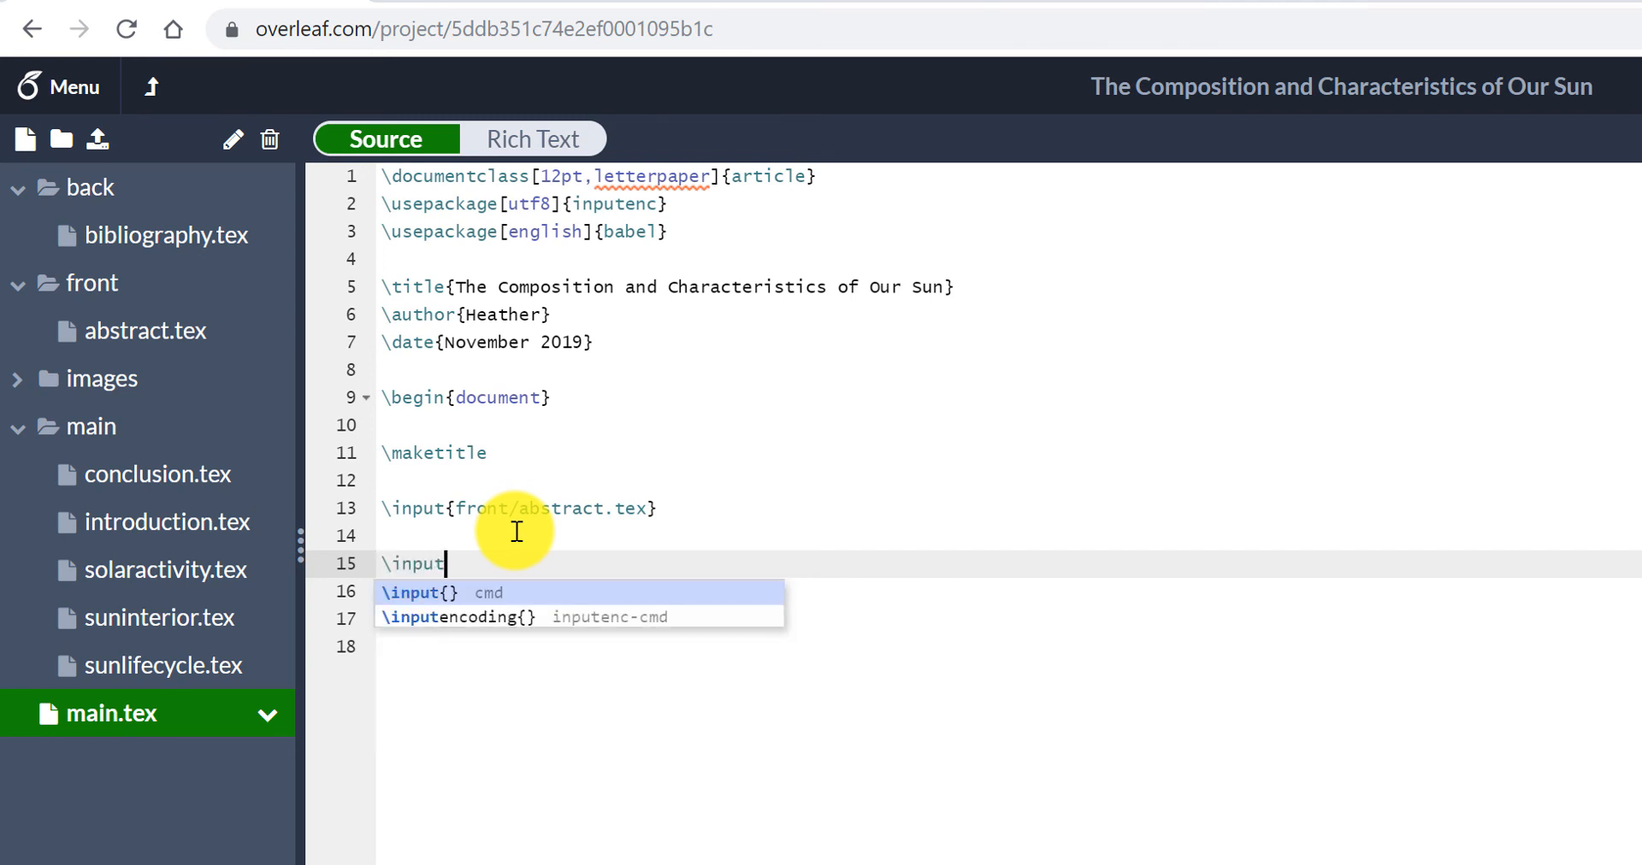
pyautogui.write('{')
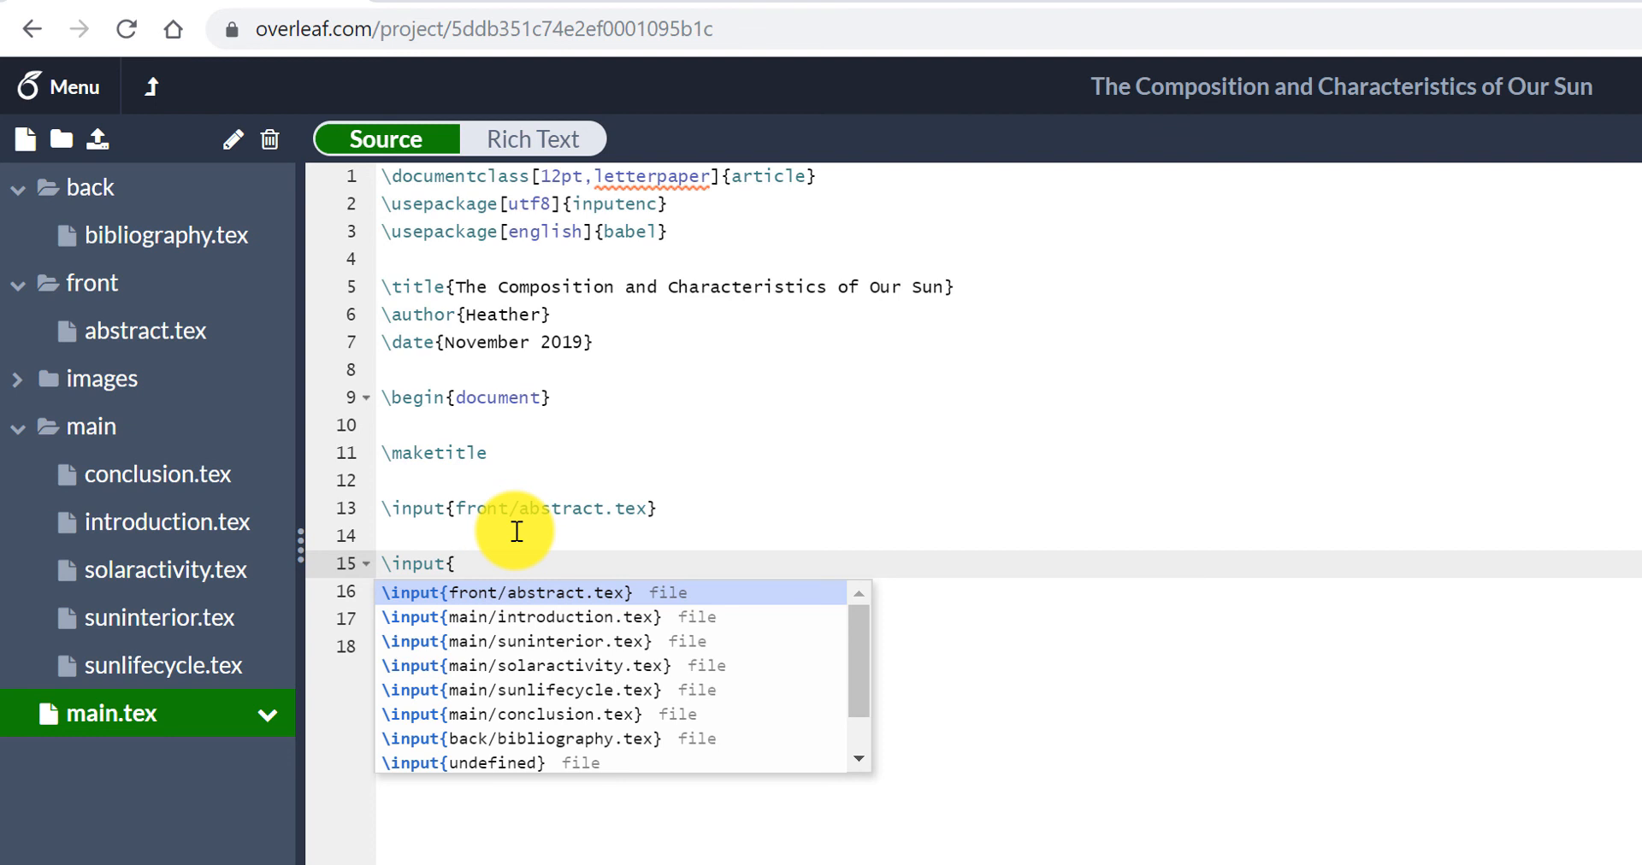
pyautogui.click(510, 619)
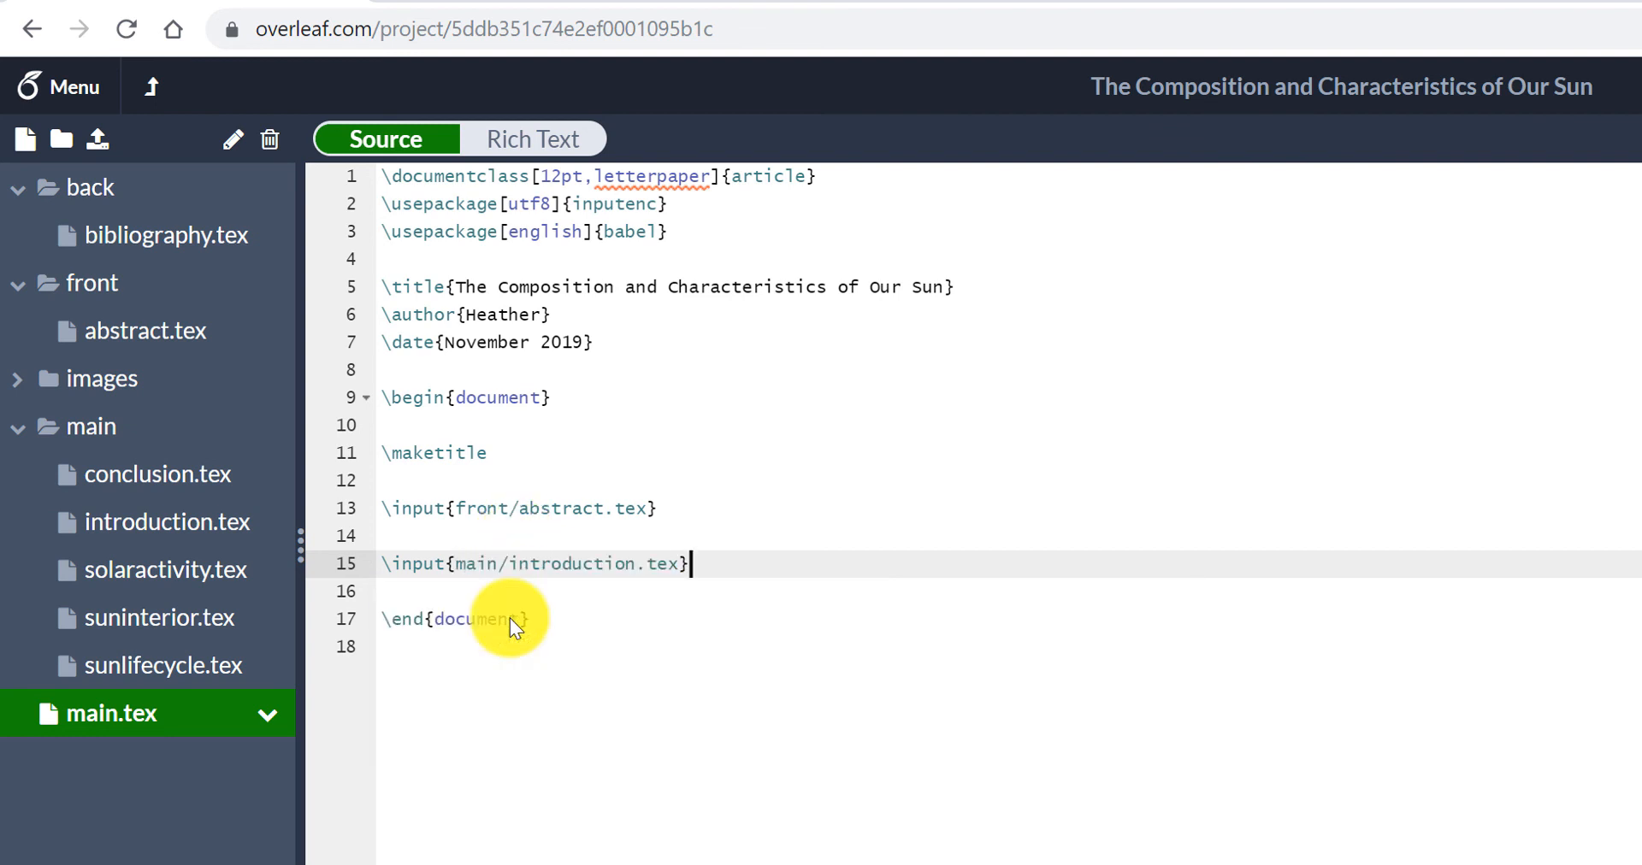
pyautogui.press('Return')
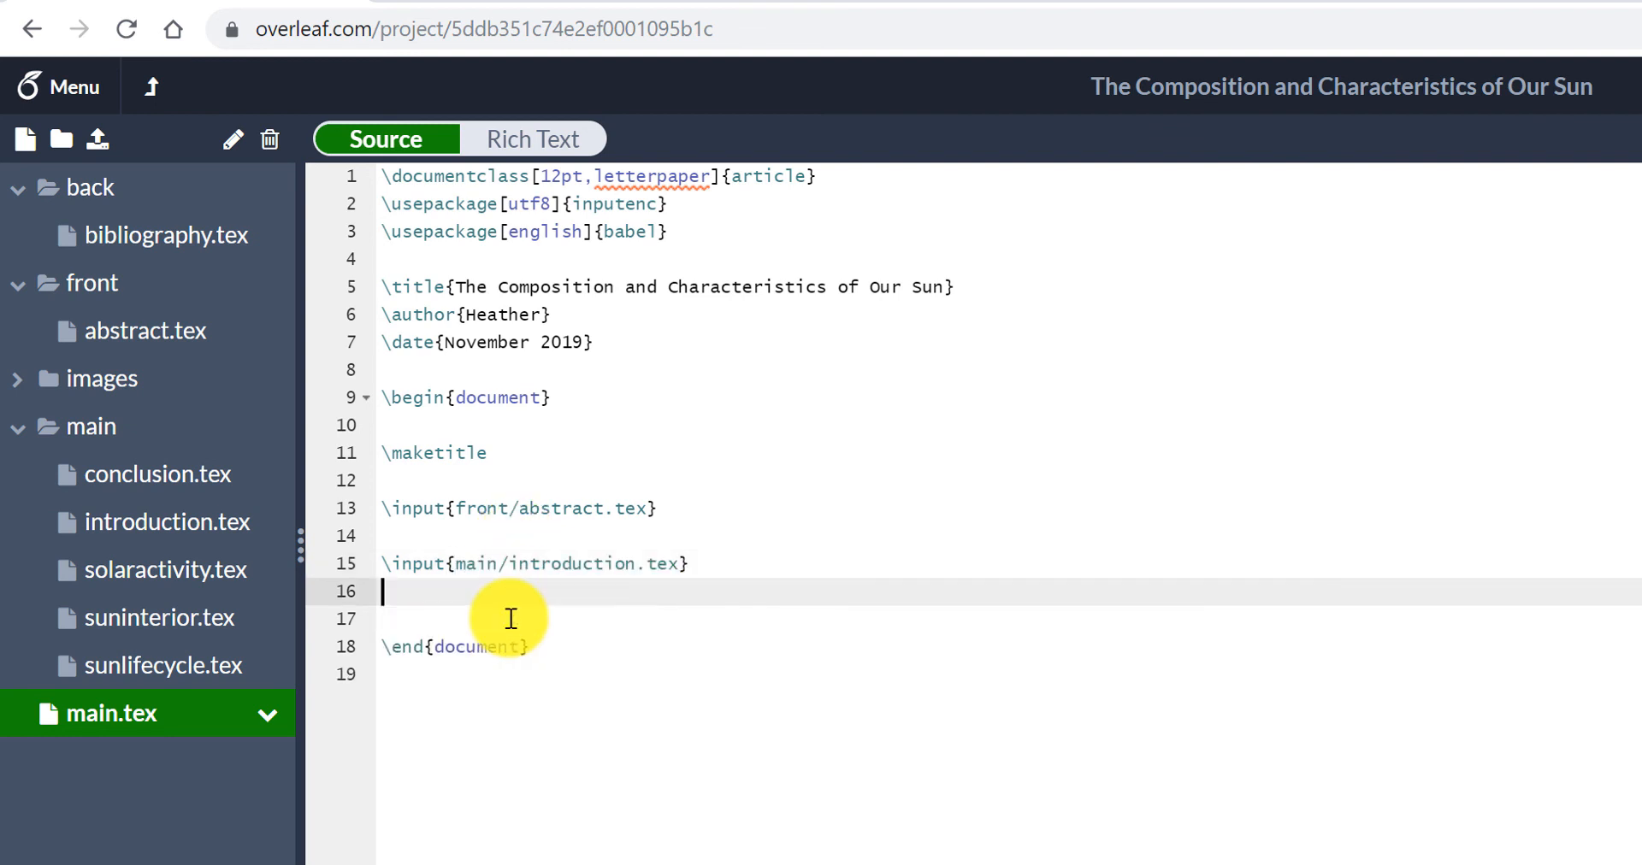
pyautogui.write('\\input')
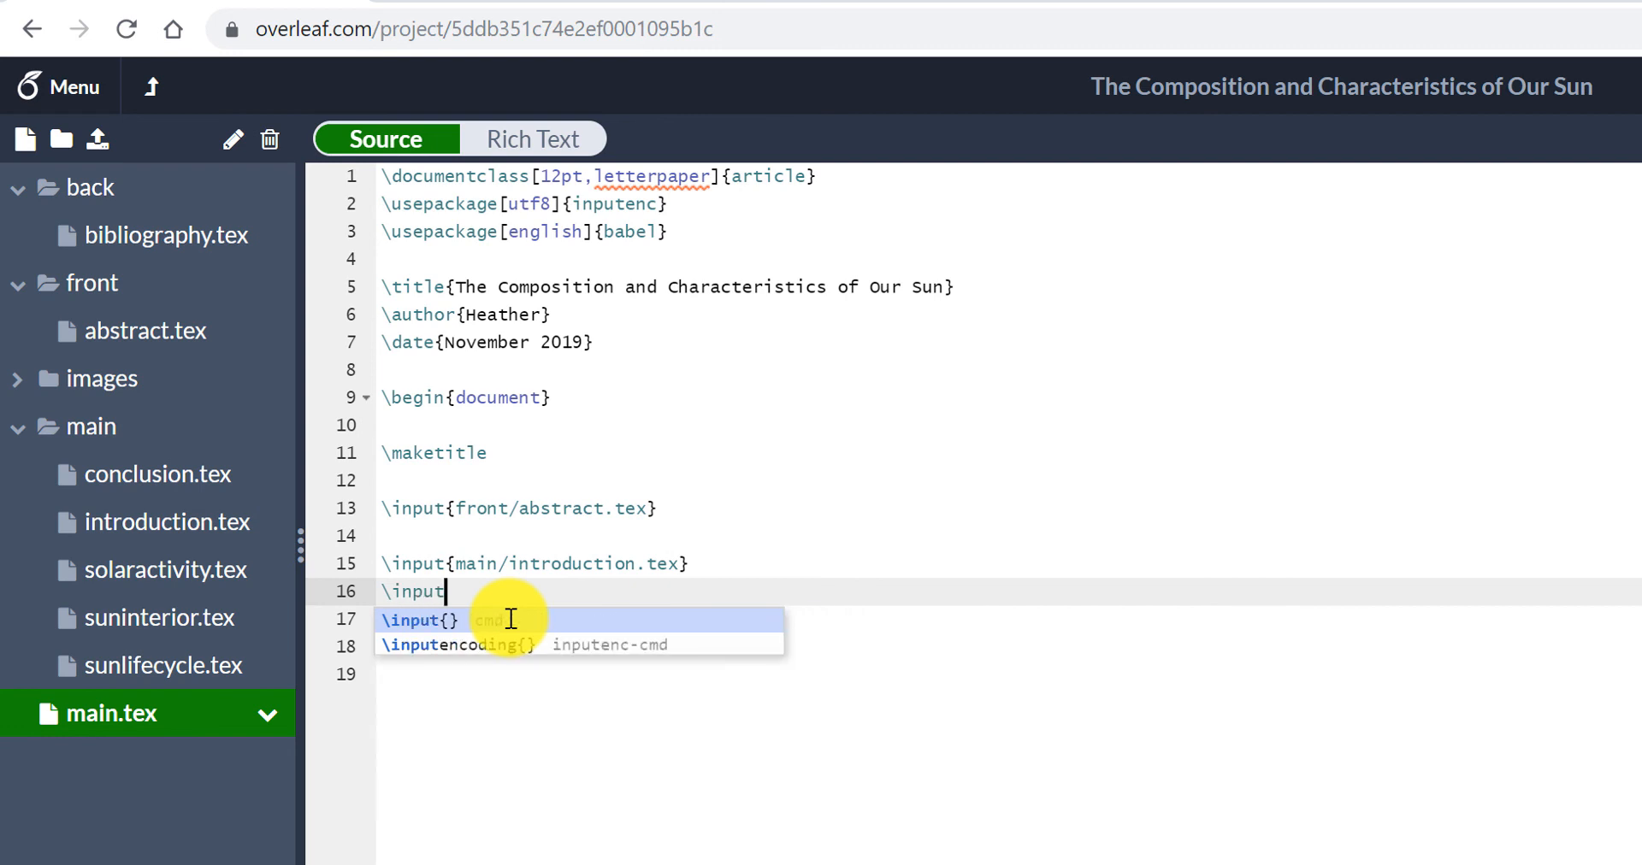
pyautogui.write('{')
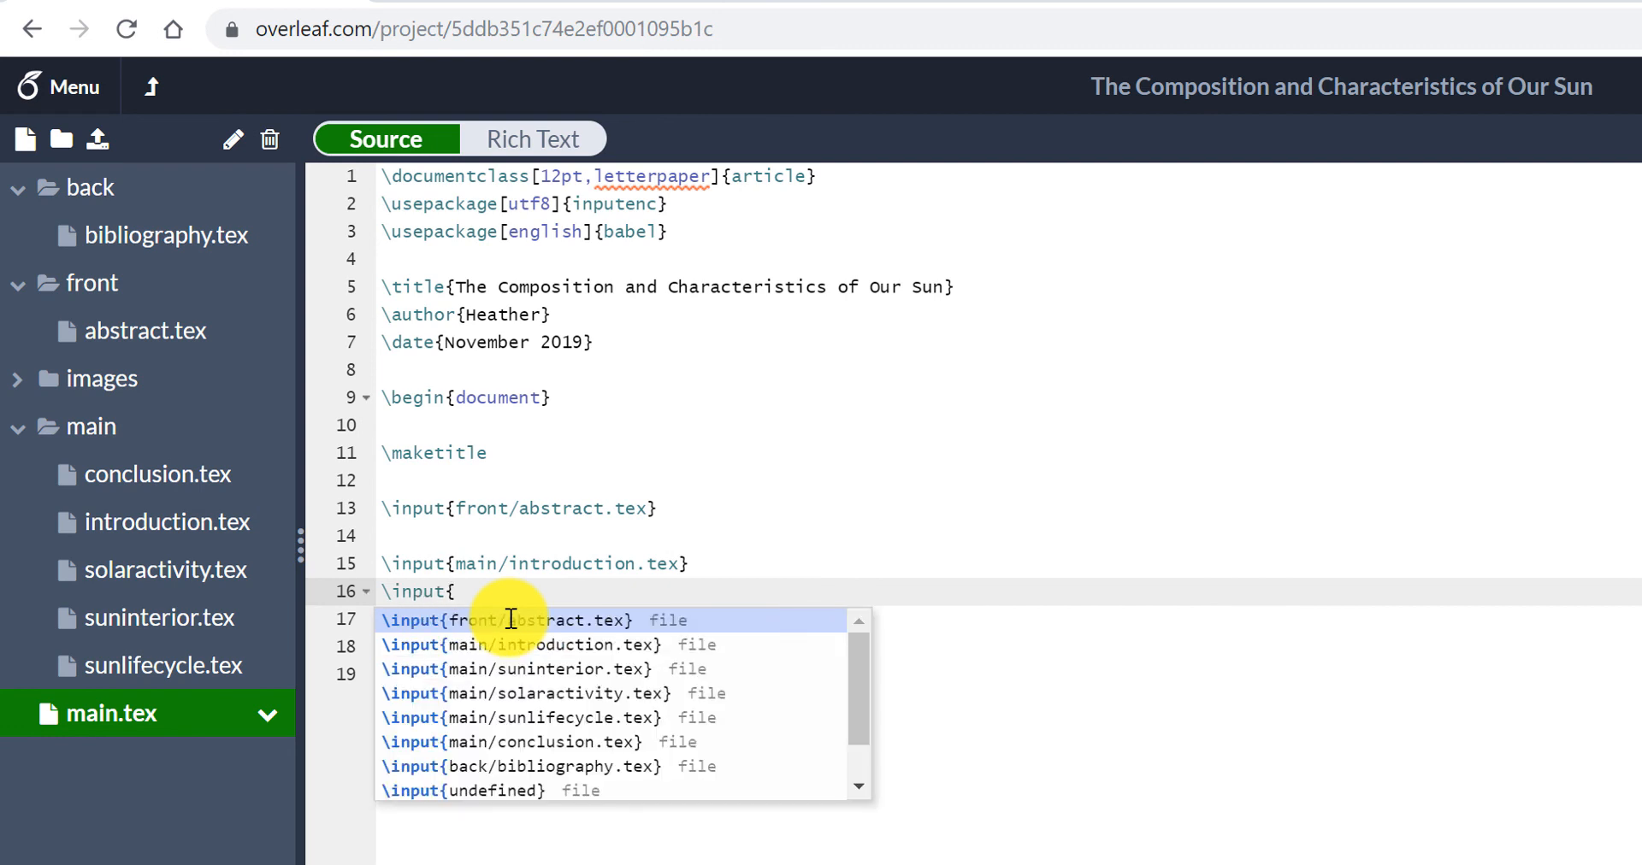
pyautogui.click(511, 676)
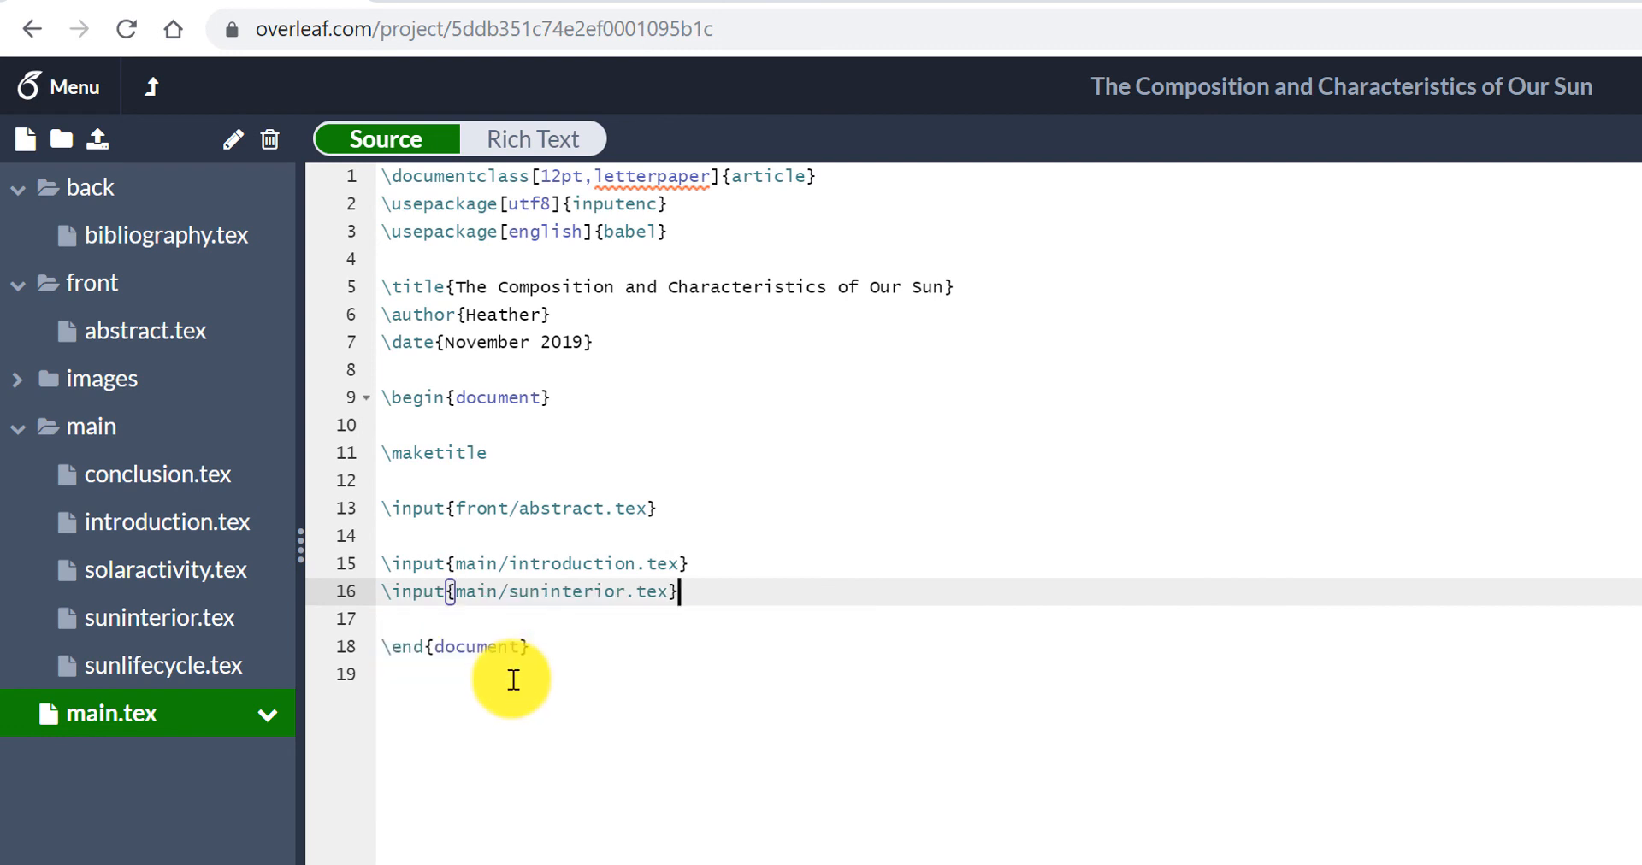
# - Add \input{main/solaractivity.tex} and \input{main/sunlifecycle.tex} on the two lines following the suninterior input
pyautogui.press('Return')
pyautogui.write('\\')
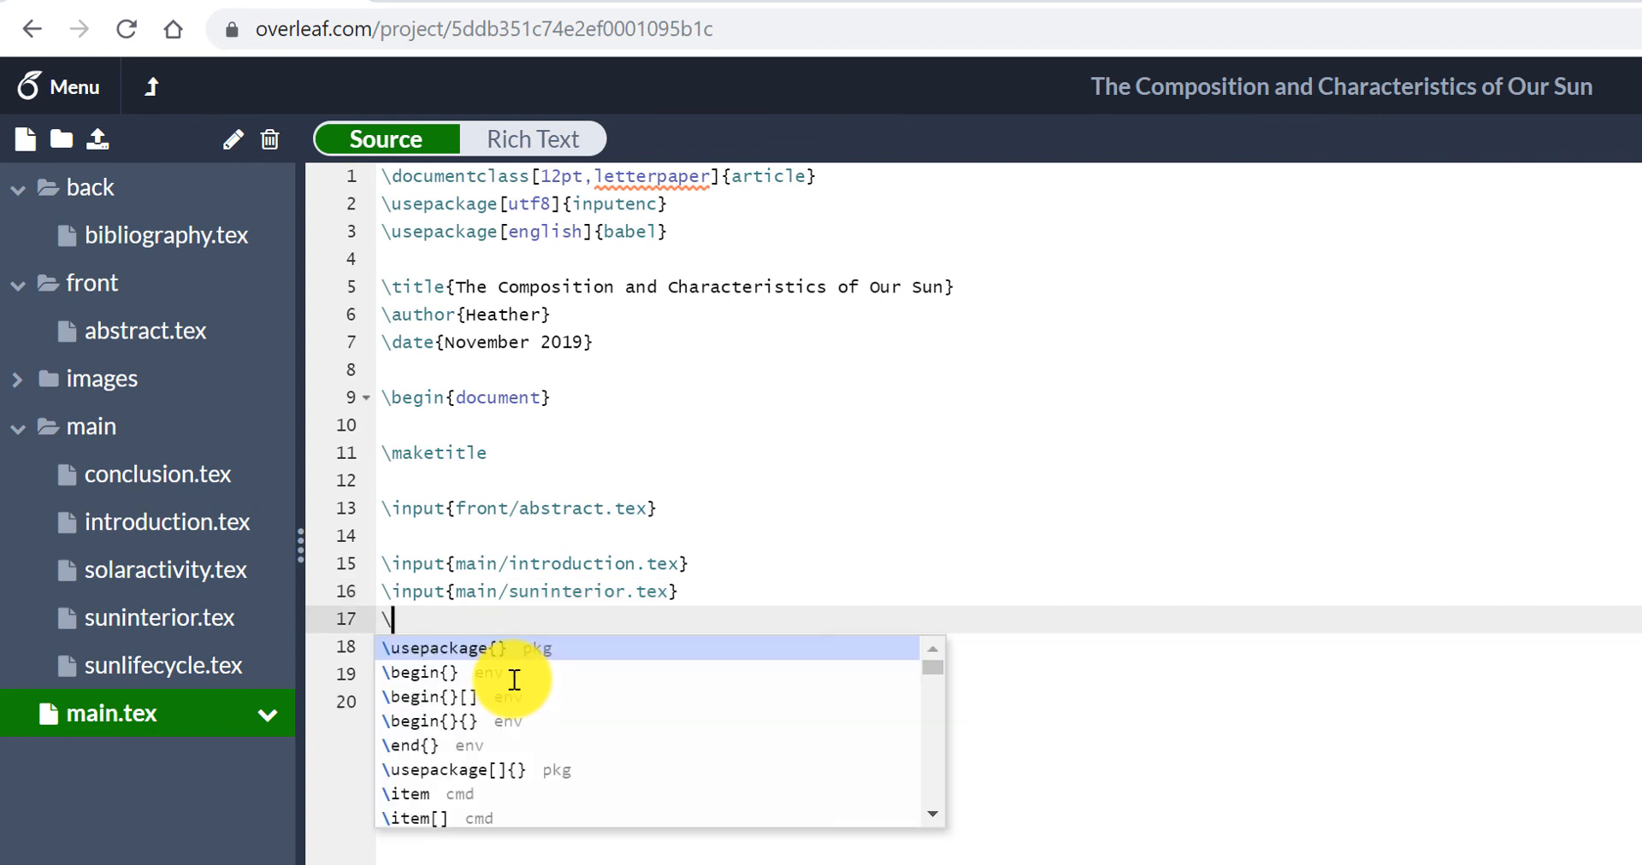
pyautogui.write('input')
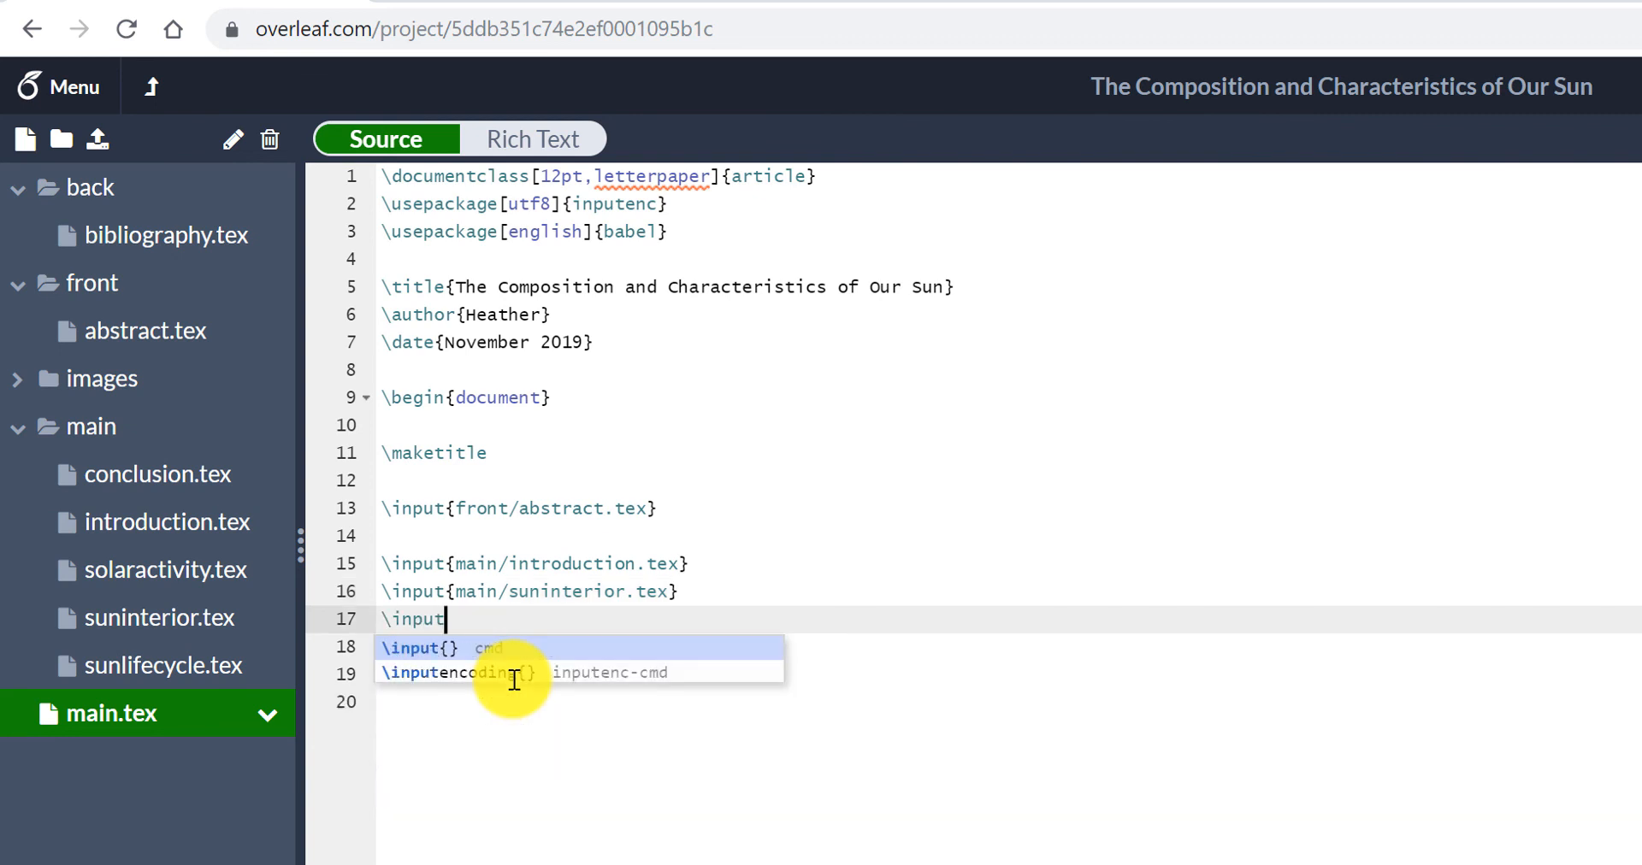
pyautogui.write('{')
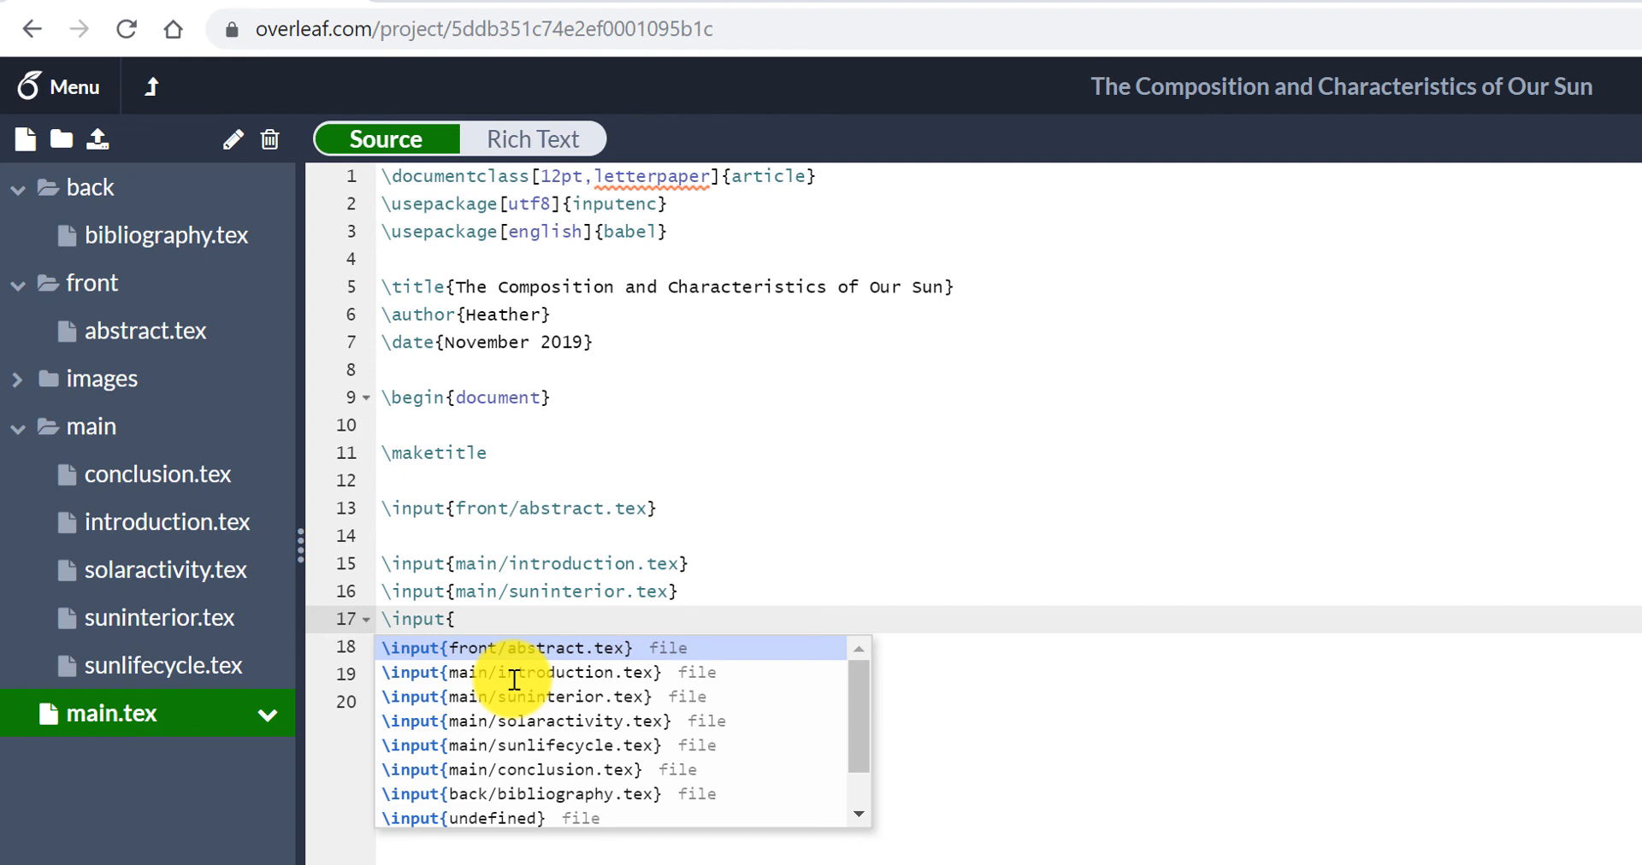
pyautogui.click(542, 720)
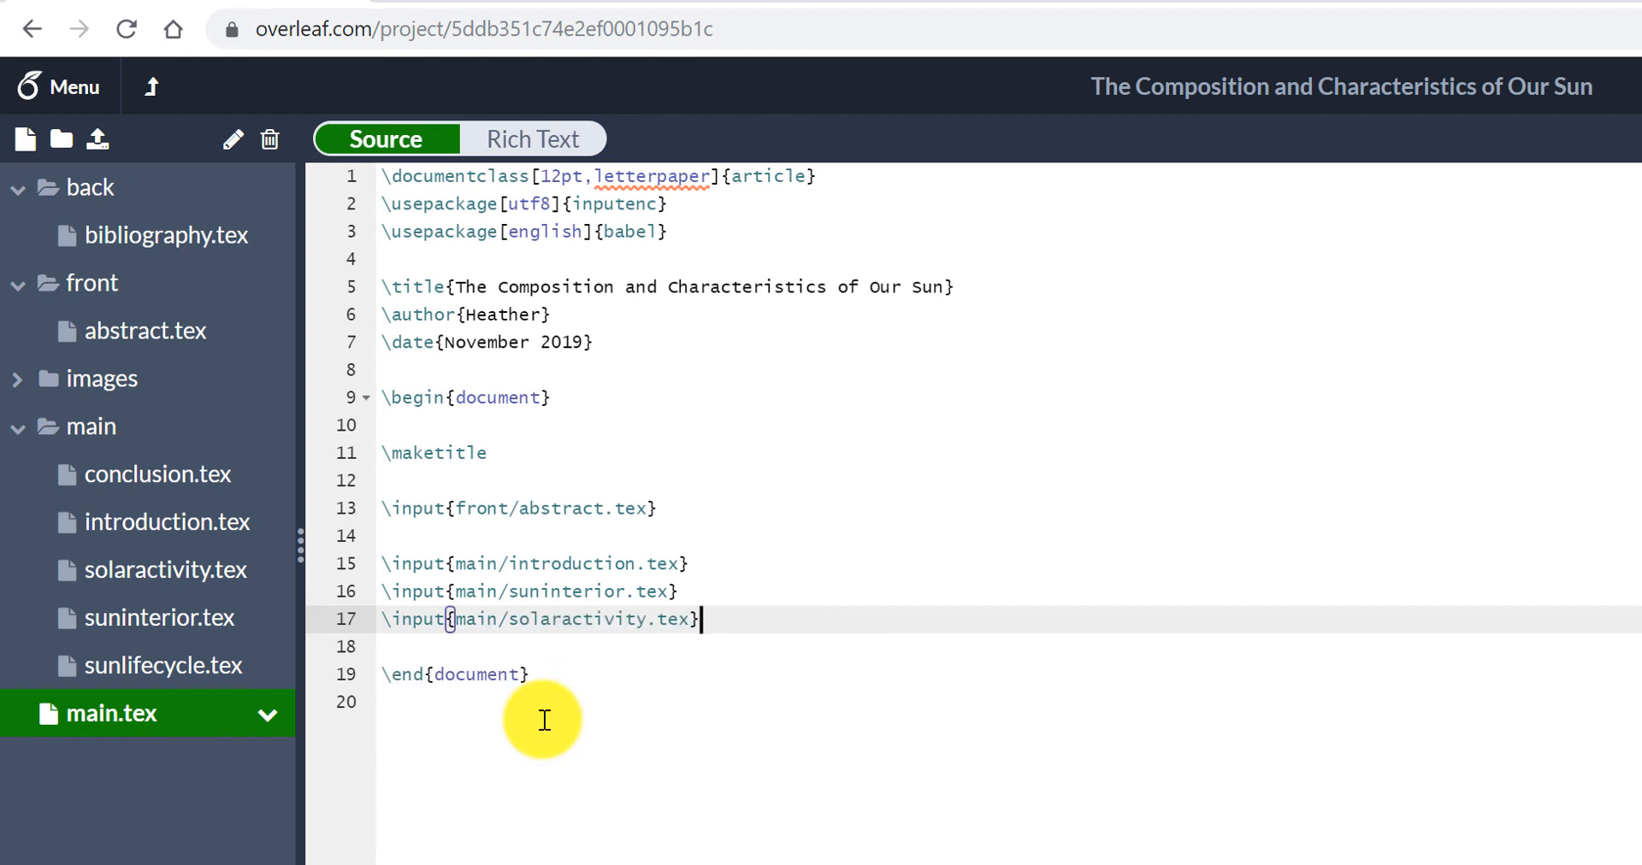
pyautogui.press('Return')
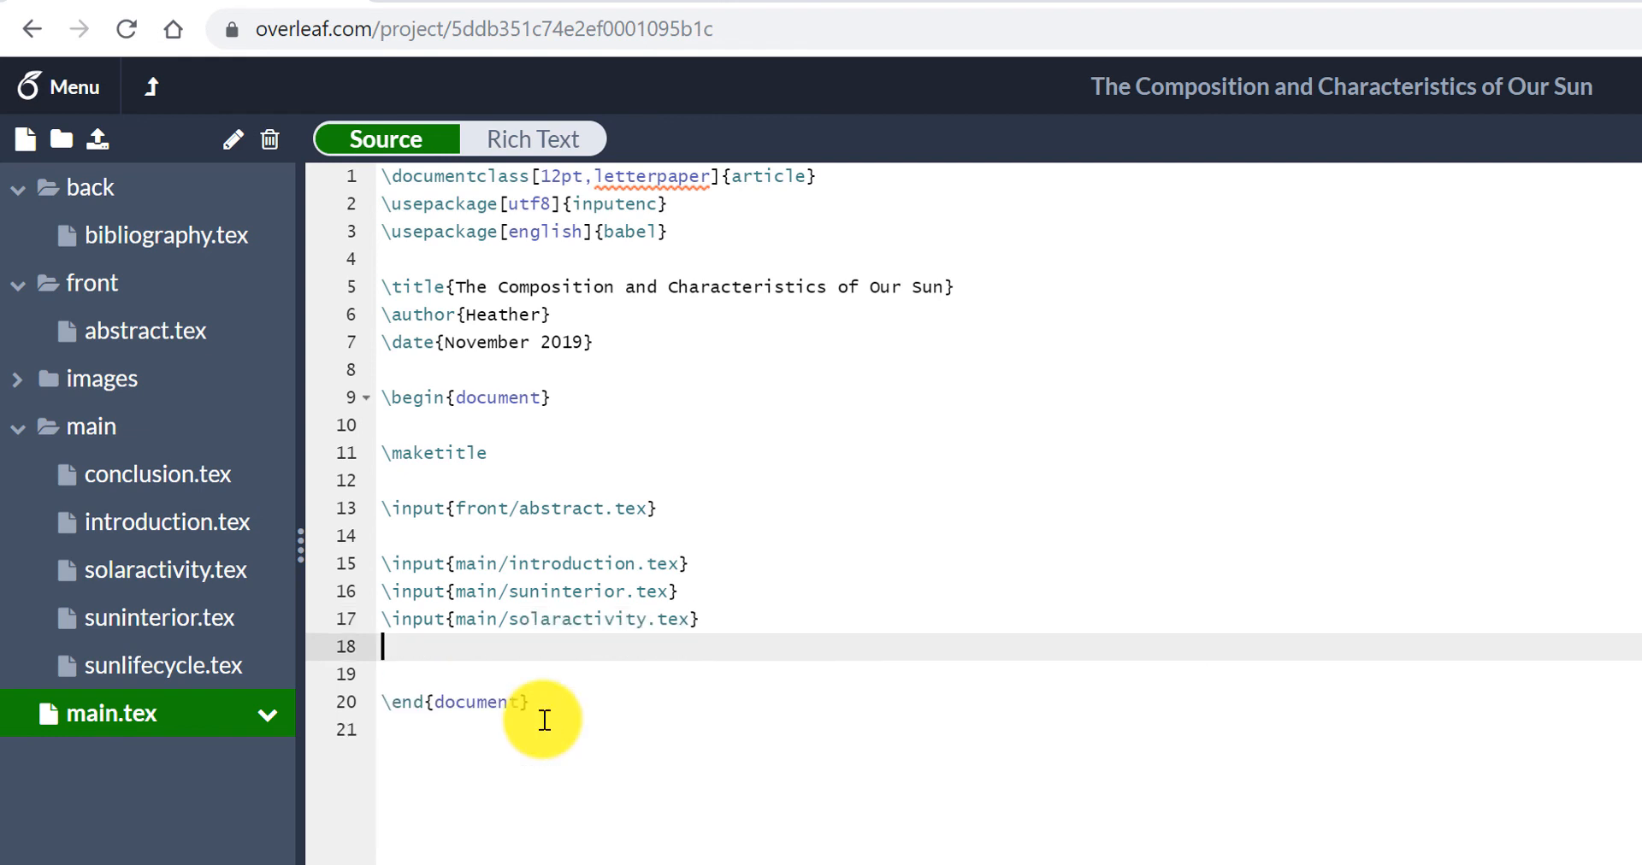
pyautogui.write('\\input{')
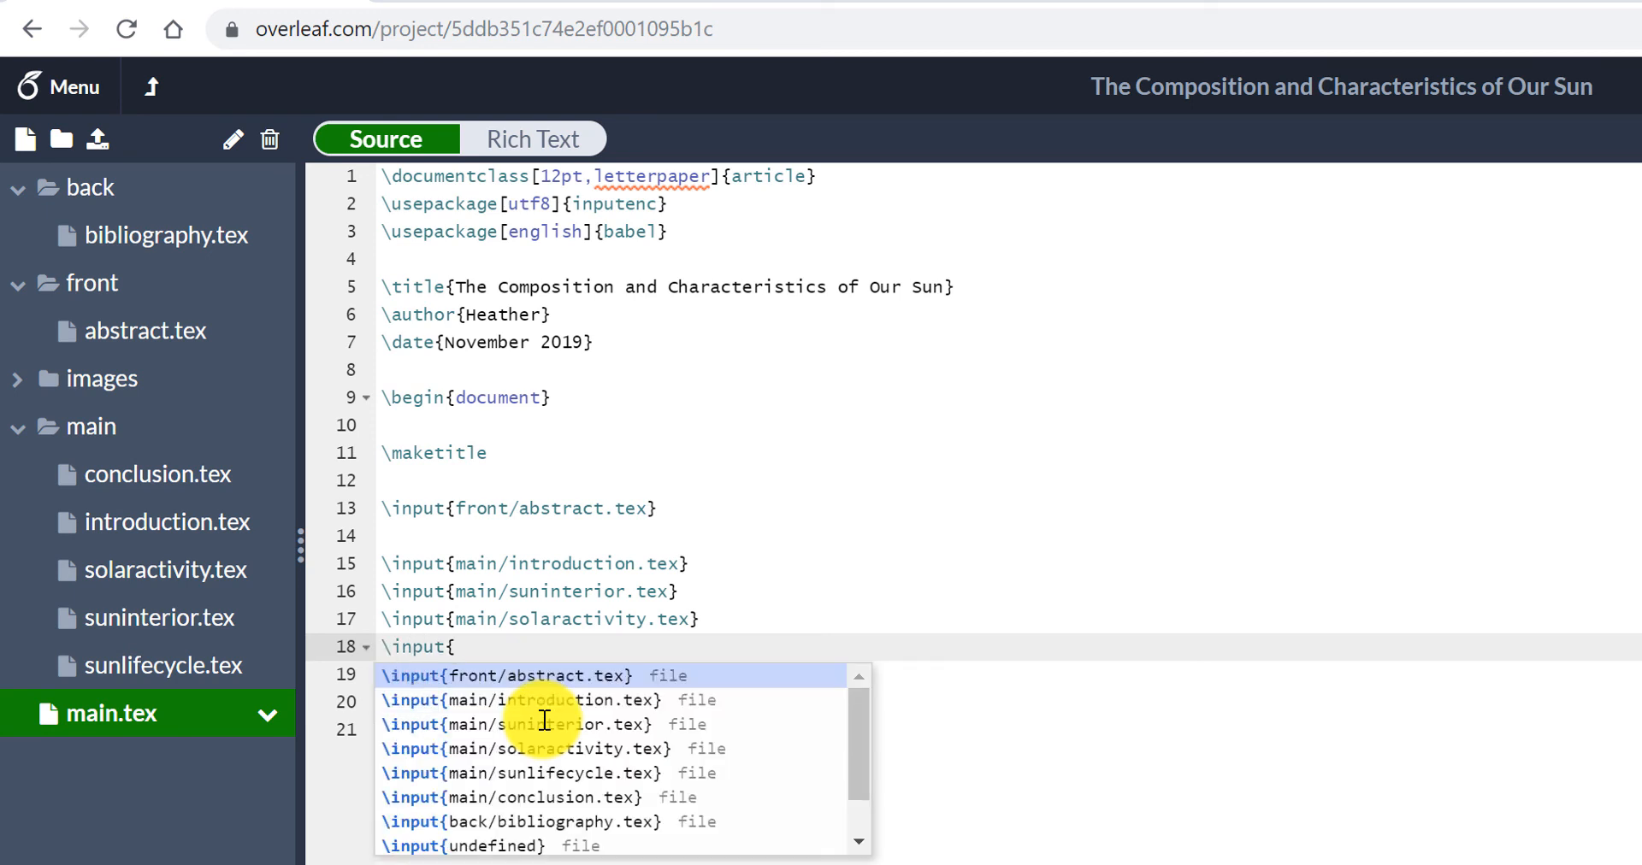
pyautogui.click(569, 772)
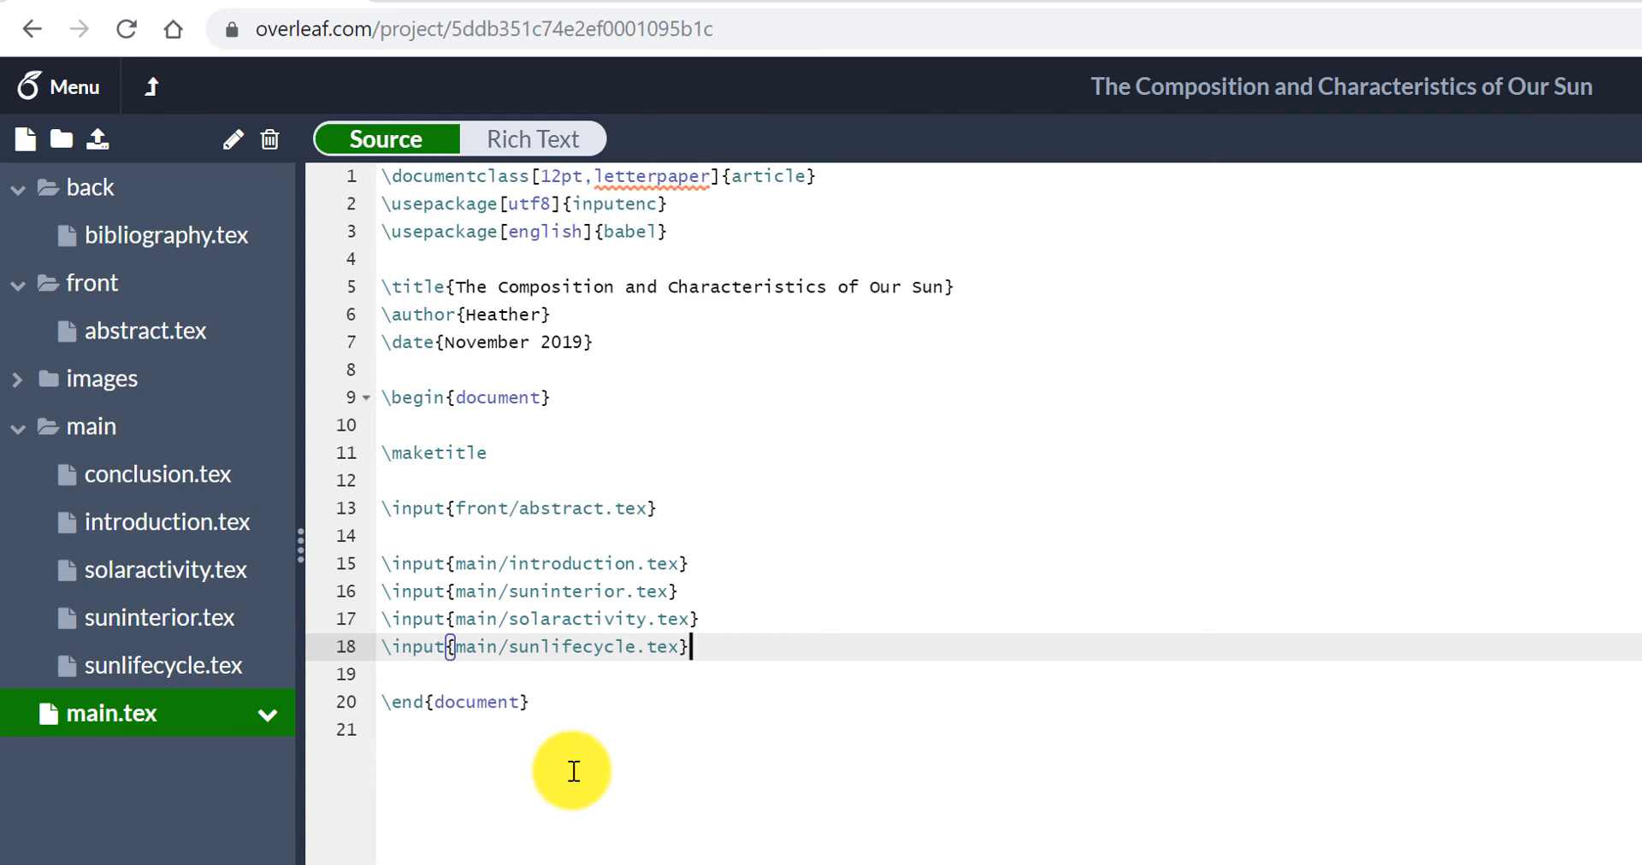
# - Add \input{main/conclusion.tex} on line 19 of main.tex, directly below the sunlifecycle input
pyautogui.press('Return')
pyautogui.write('\\input')
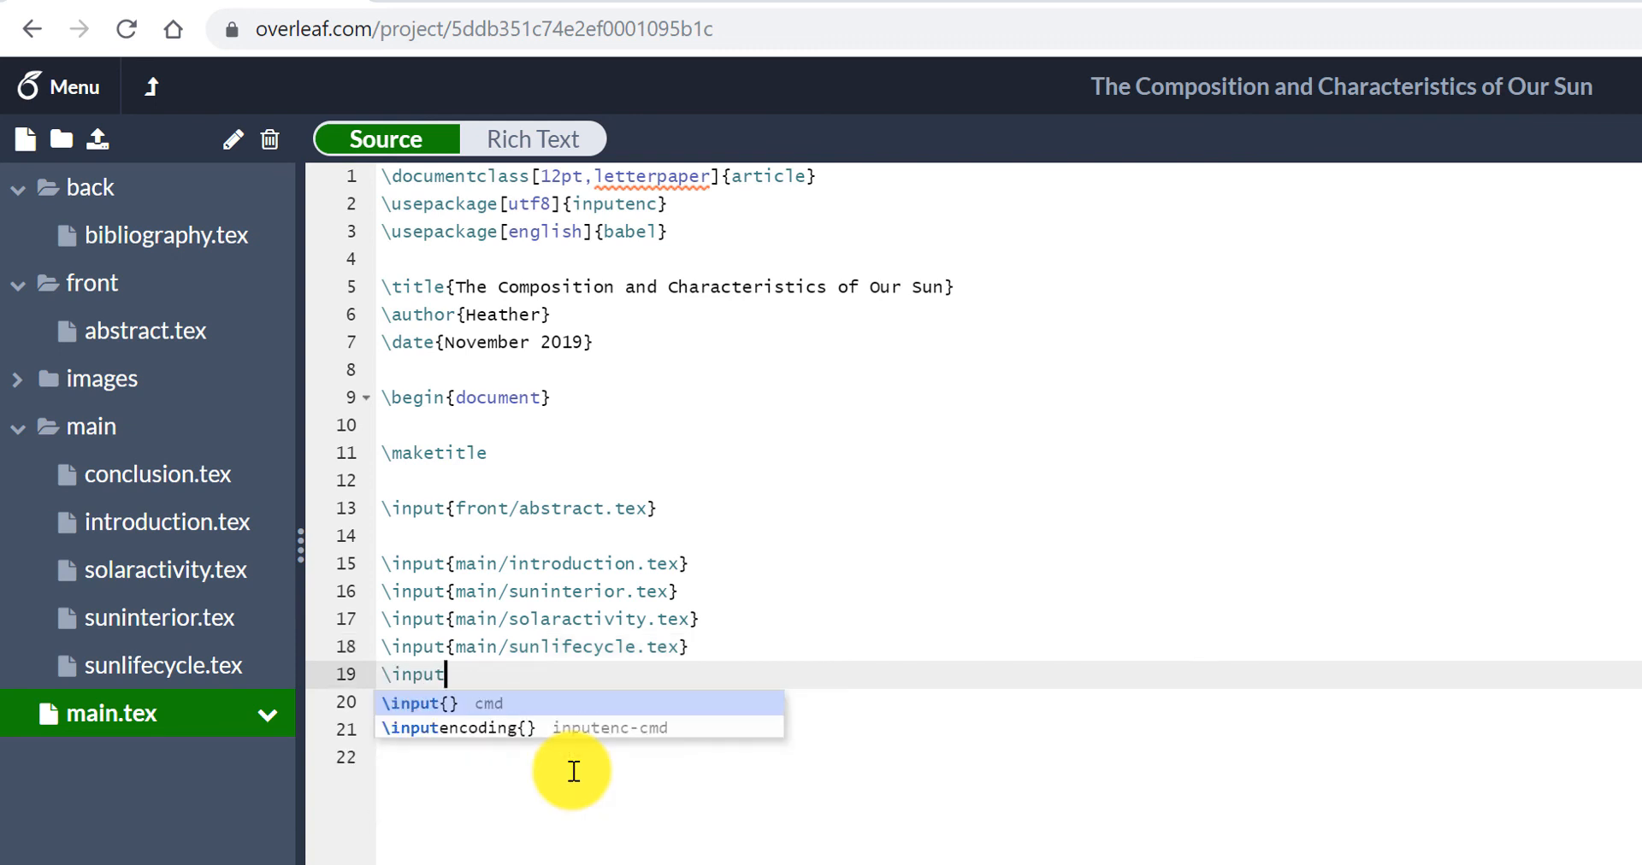
pyautogui.write('{')
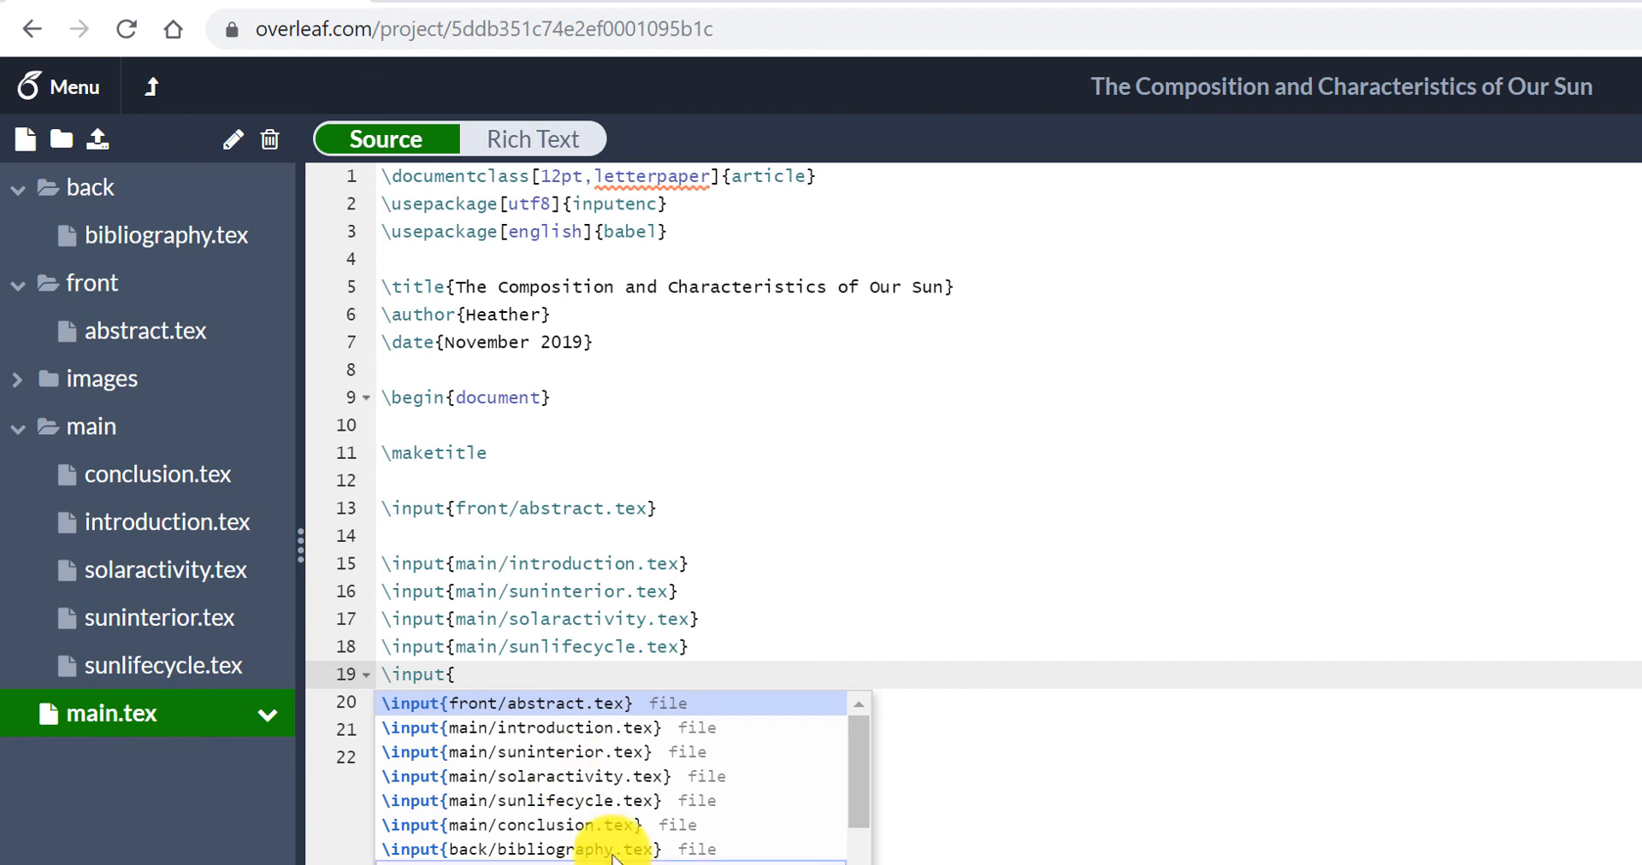
pyautogui.click(612, 824)
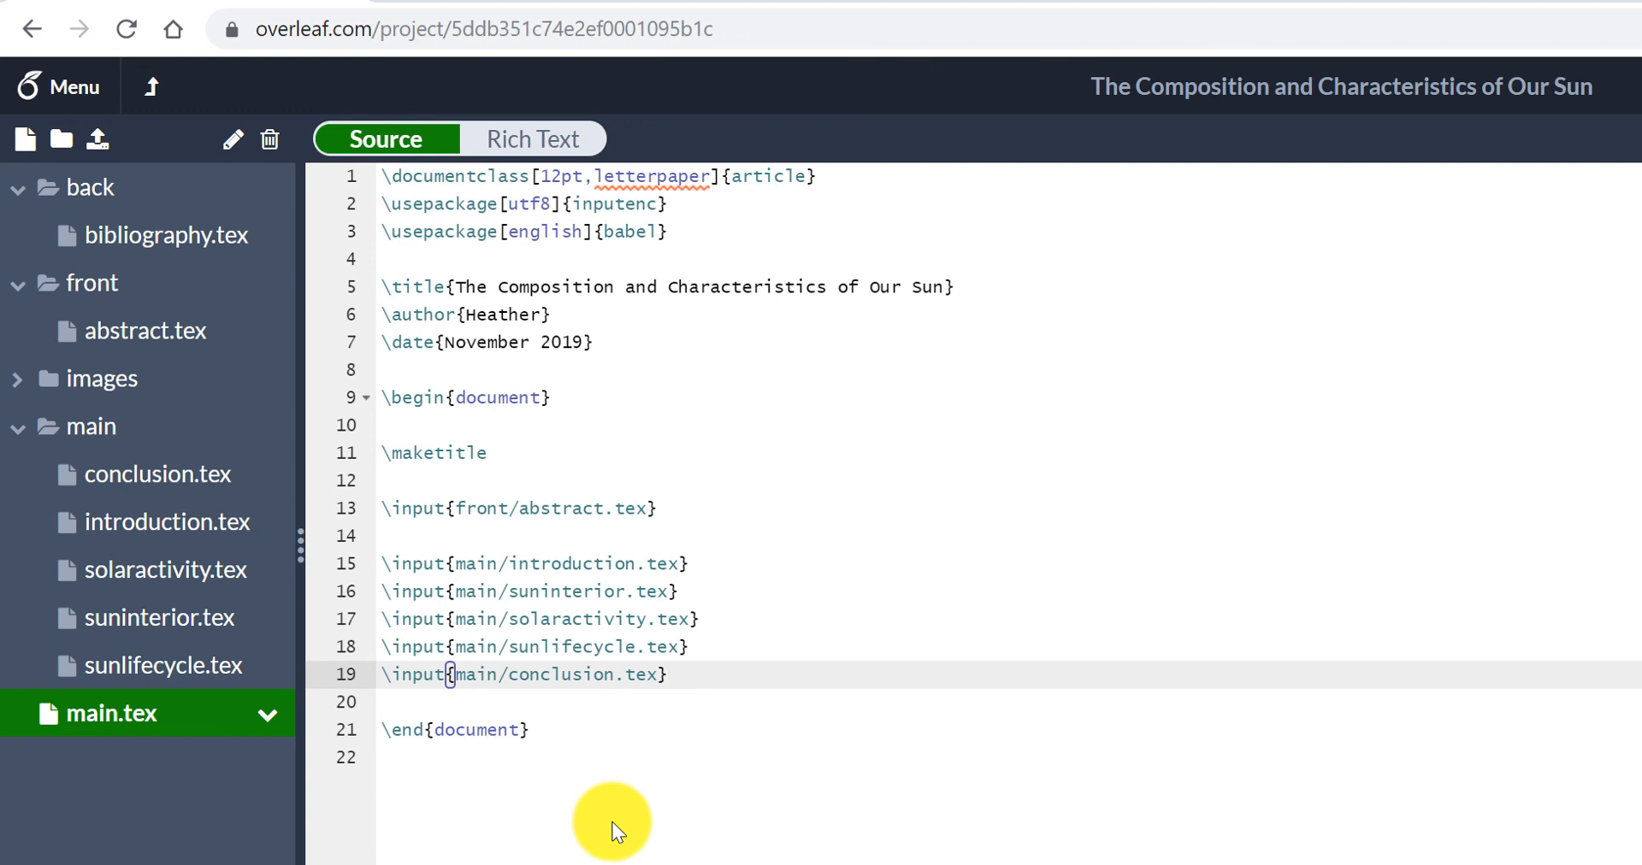
# - Insert \input{back/bibliography.tex} on line 21 of main.tex, separated from the conclusion input by a blank line
pyautogui.press('Return')
pyautogui.press('Return')
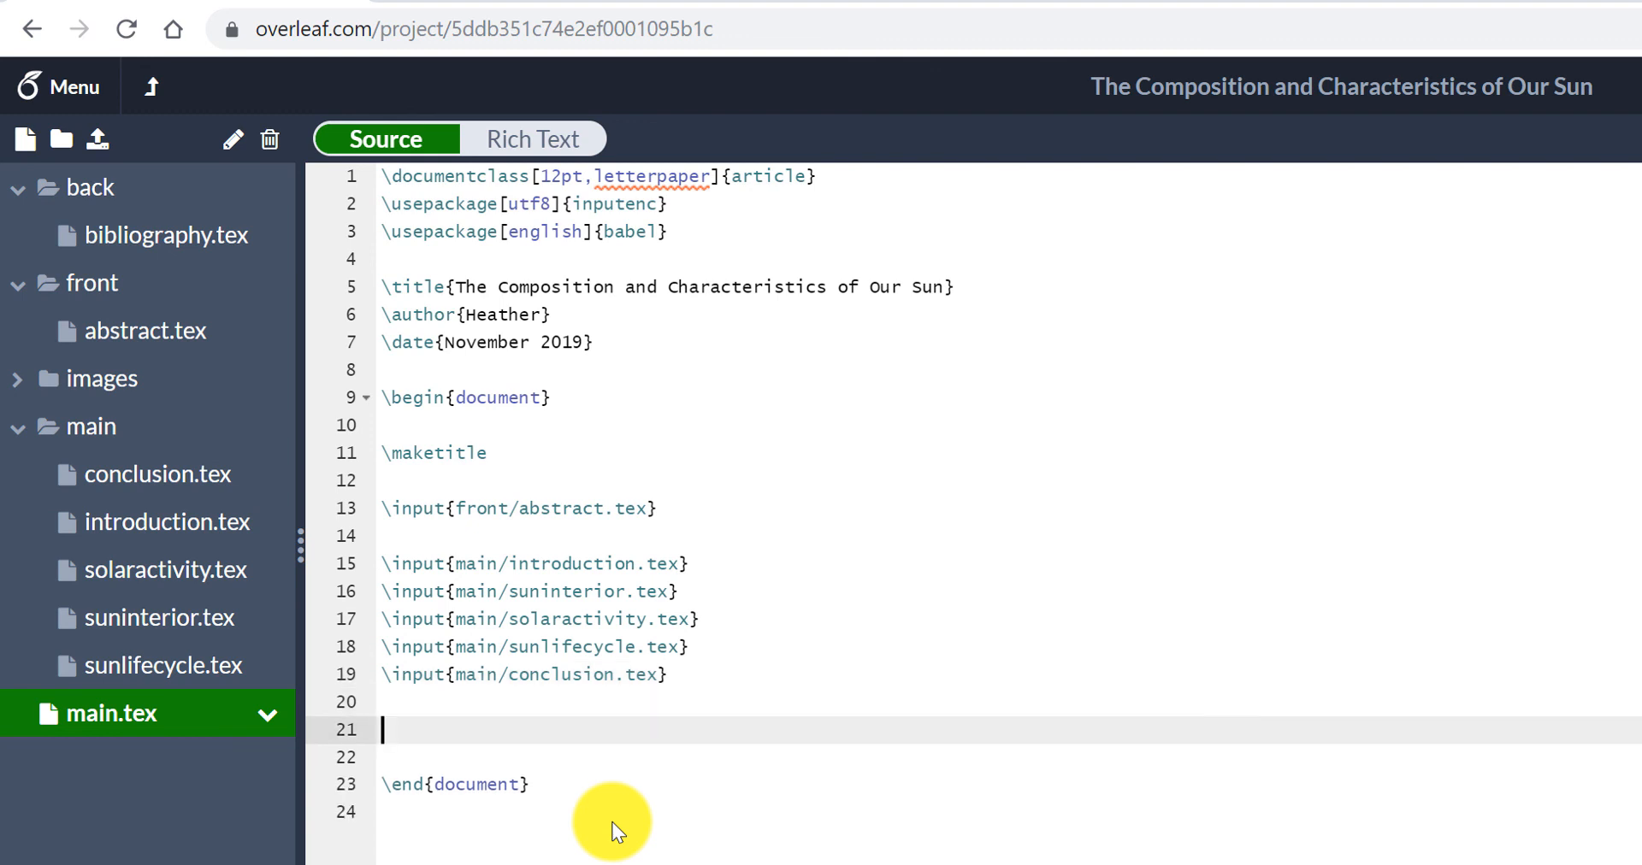
pyautogui.write('\\input')
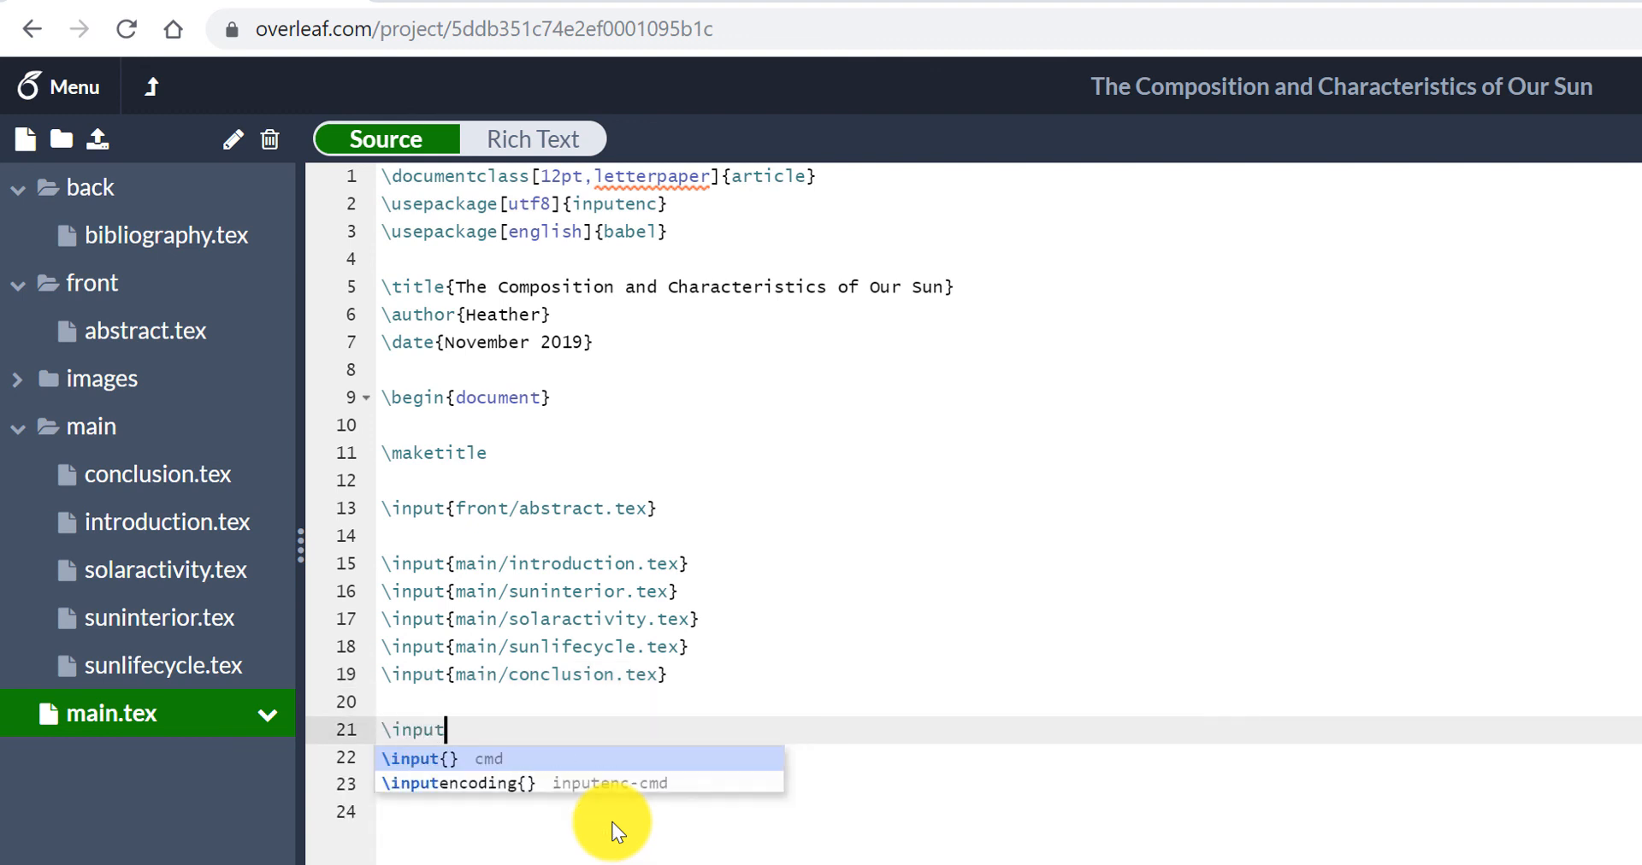
pyautogui.write('{')
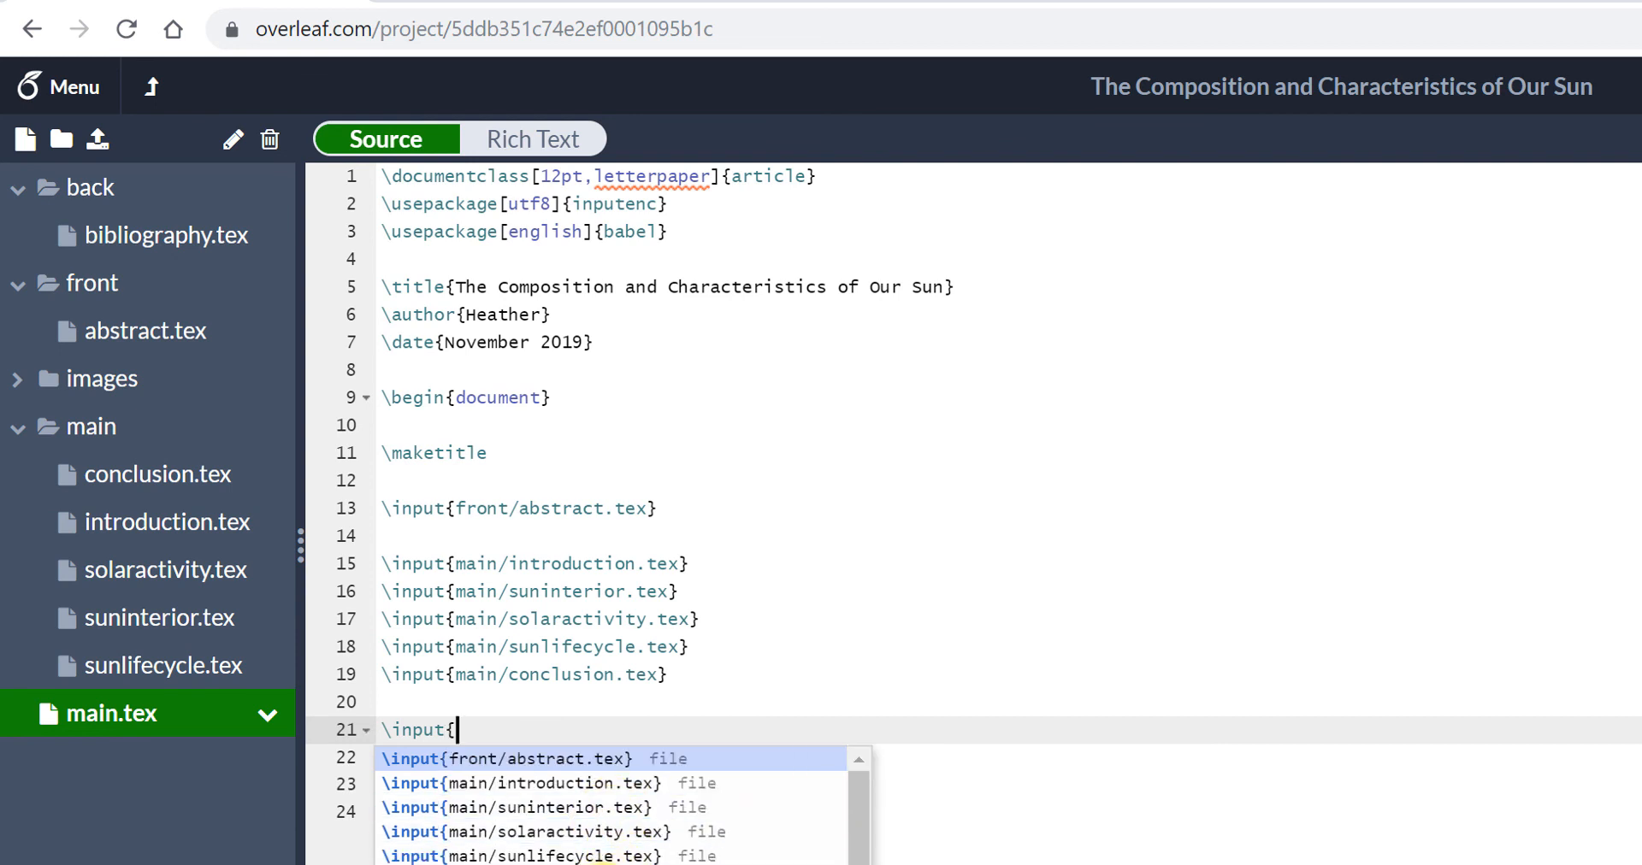
pyautogui.click(602, 864)
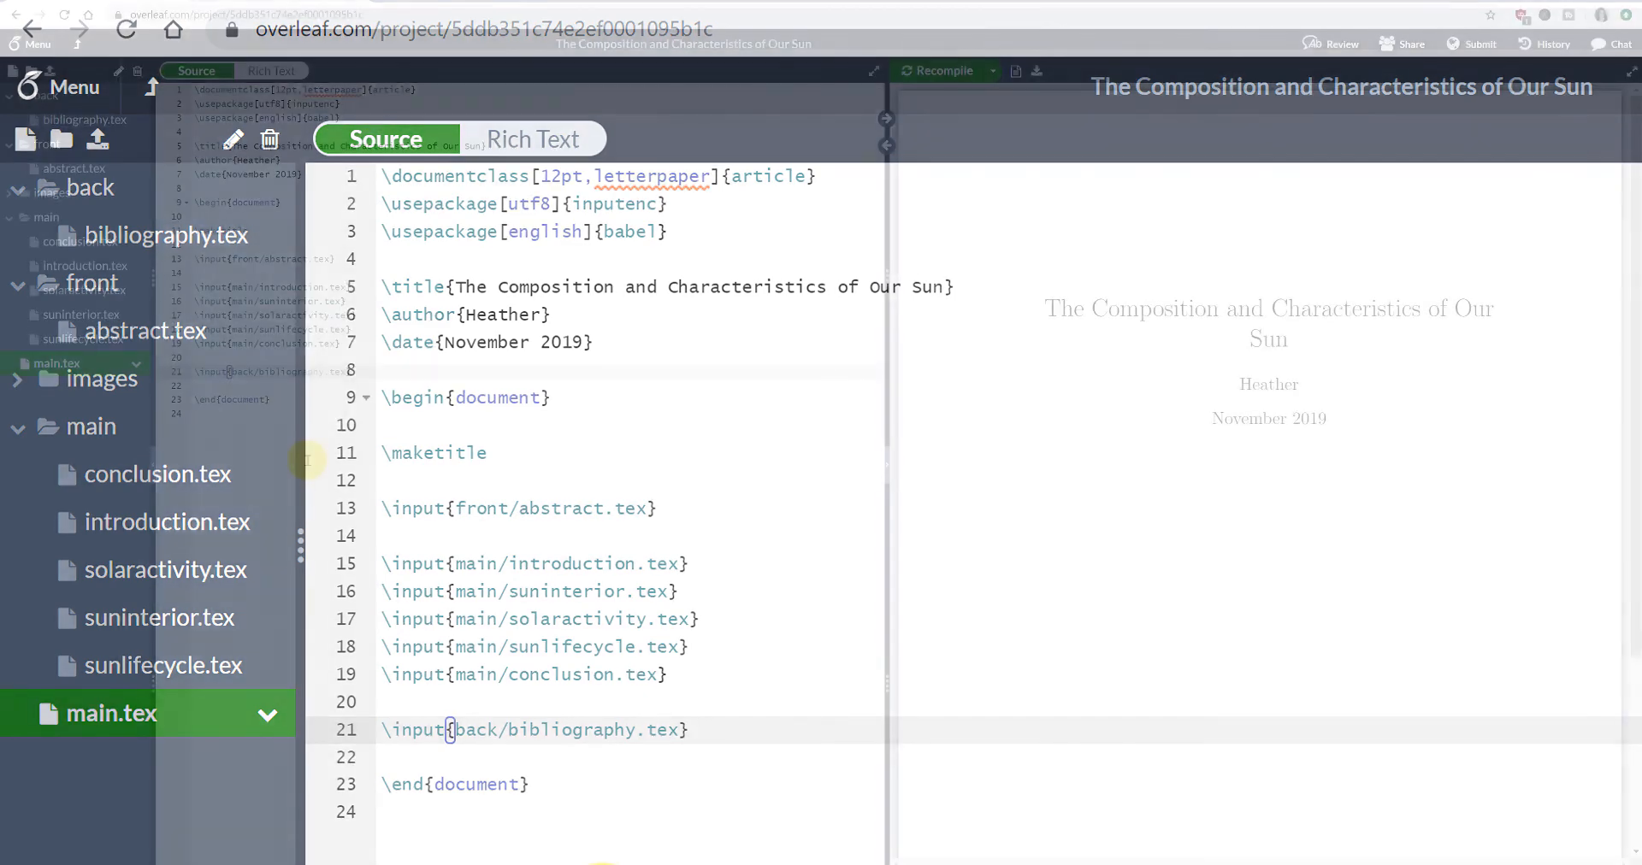